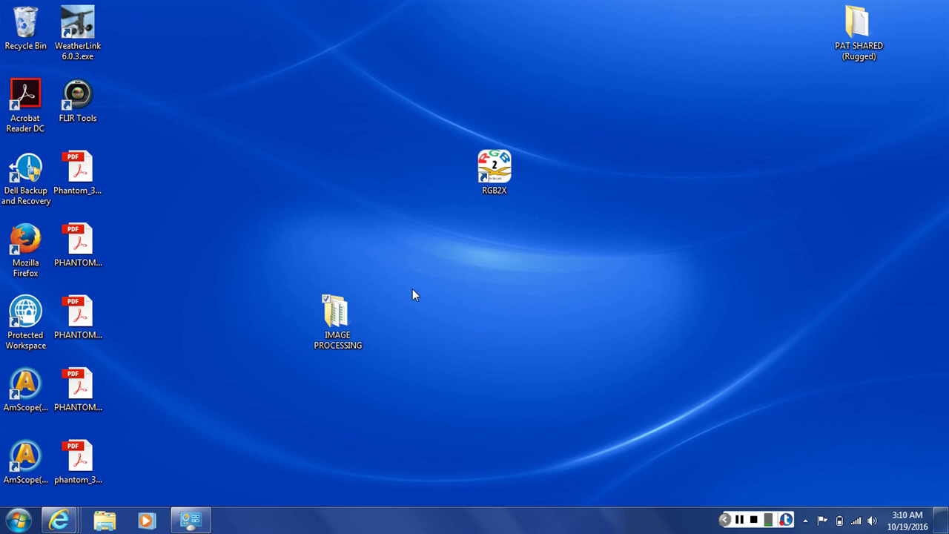
- Open the EK001851 Excel workbook from the IMAGE PROCESSING folder on the desktop
double_click(352, 317)
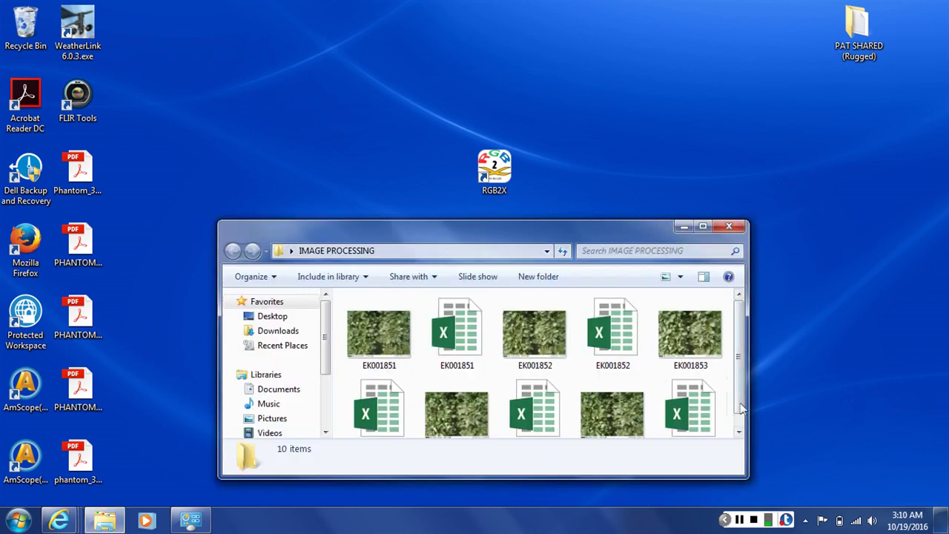
left_click_drag(740, 363, 741, 379)
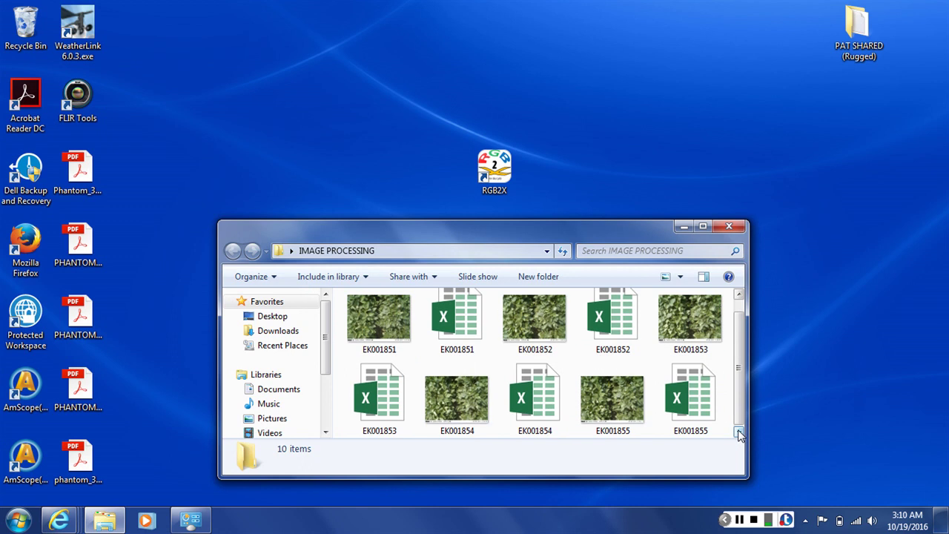
left_click(740, 295)
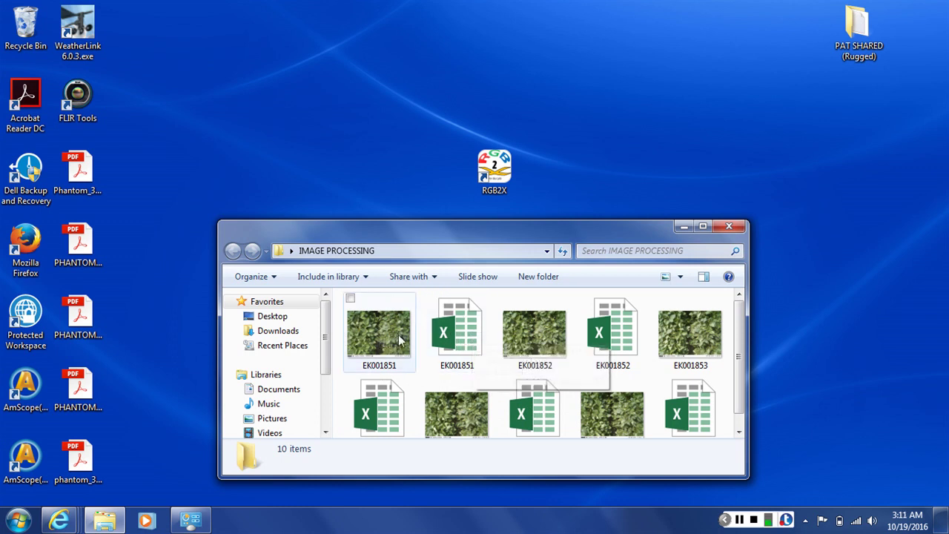
left_click(459, 335)
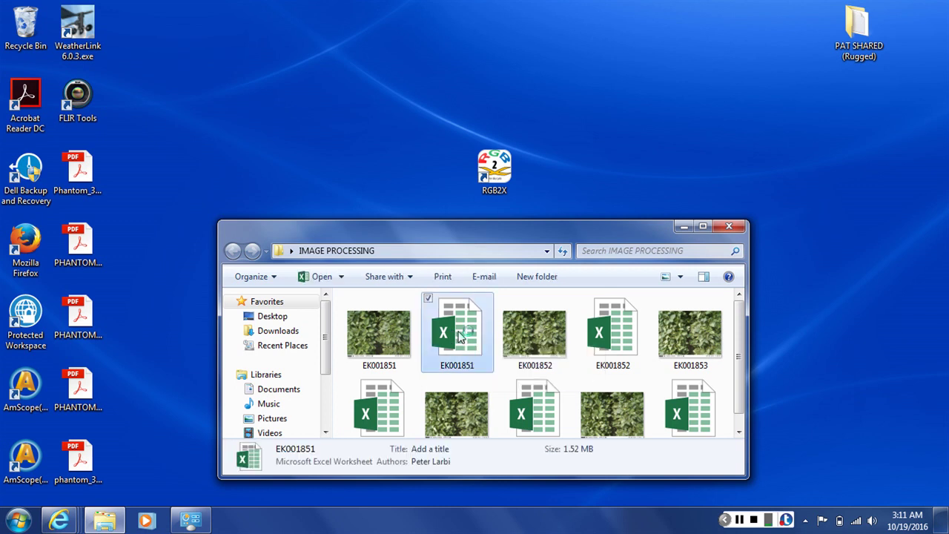
double_click(460, 336)
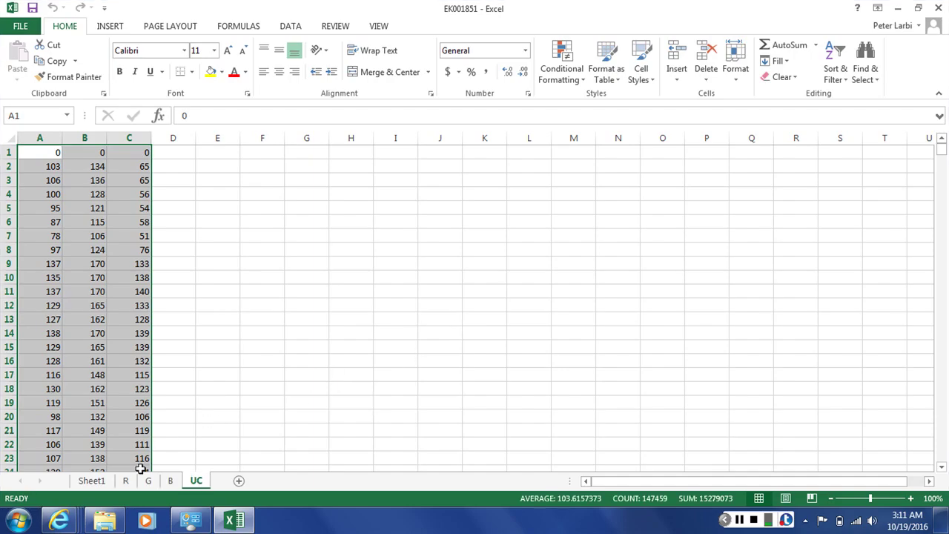
- Look through the workbook's Sheet1, R, G, B and UC worksheets to compare how the pixel values are laid out
left_click(126, 481)
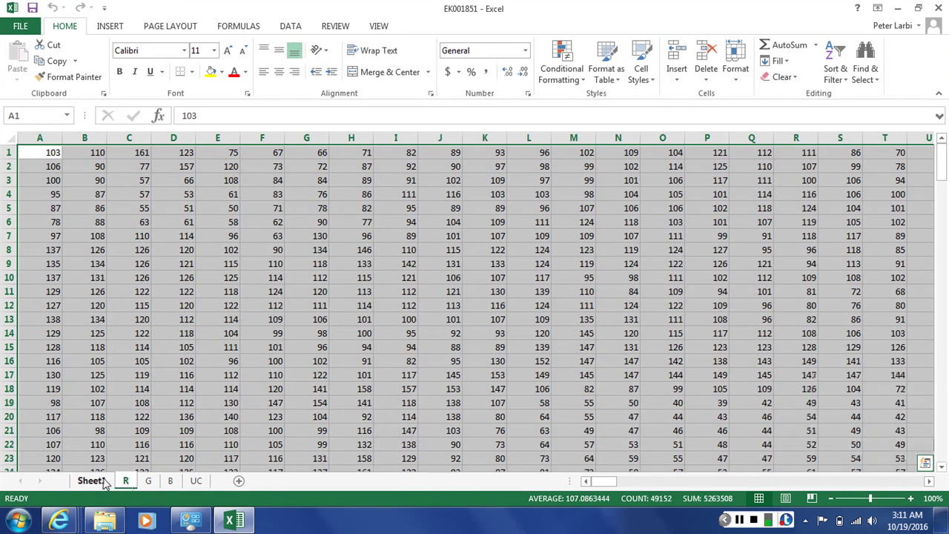
left_click(92, 481)
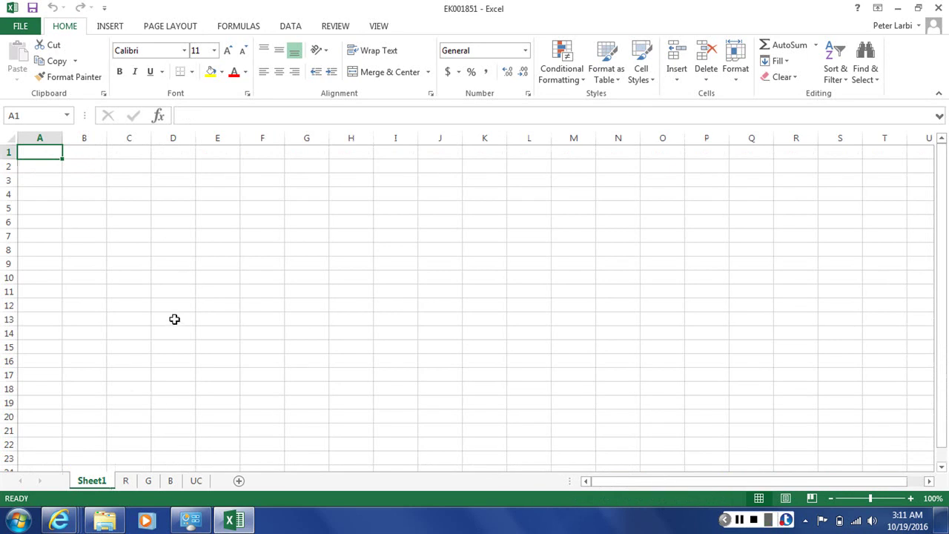
left_click(126, 482)
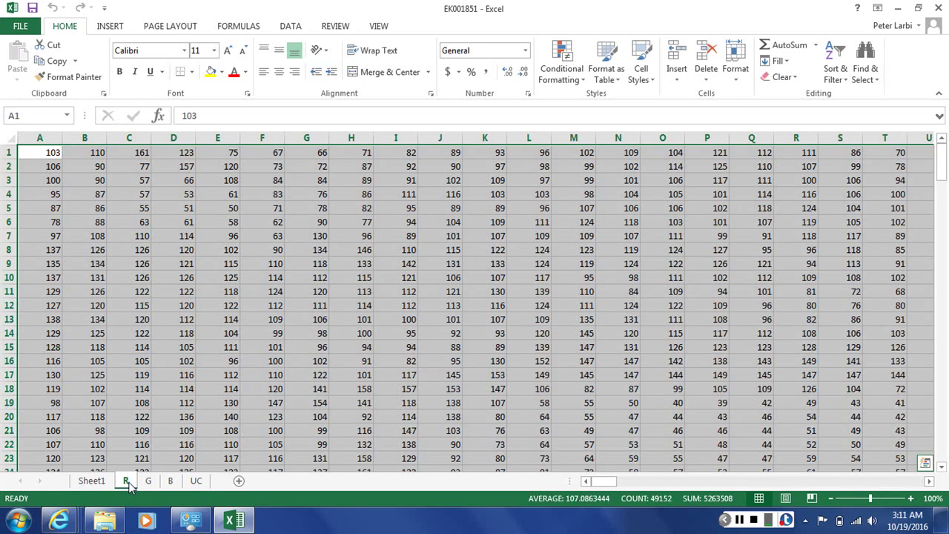
left_click(148, 481)
left_click(171, 481)
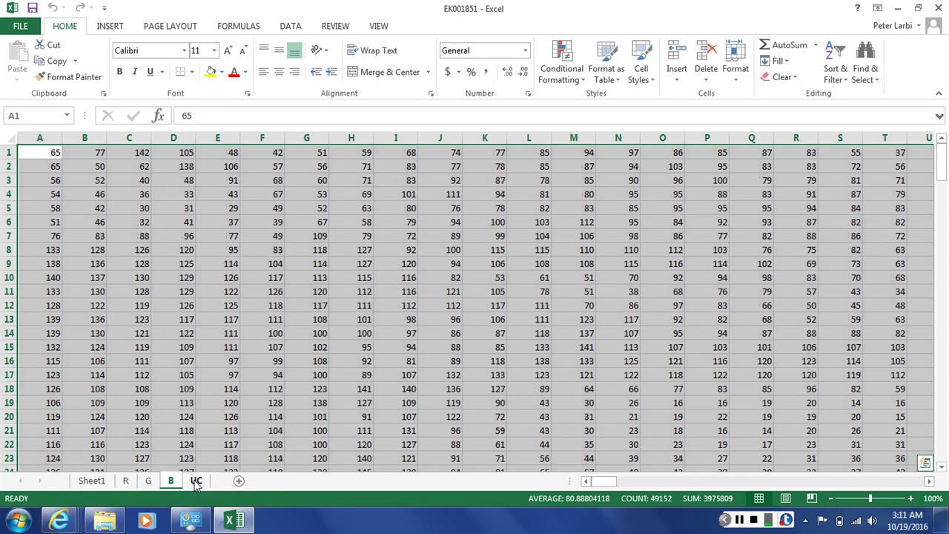
left_click(197, 482)
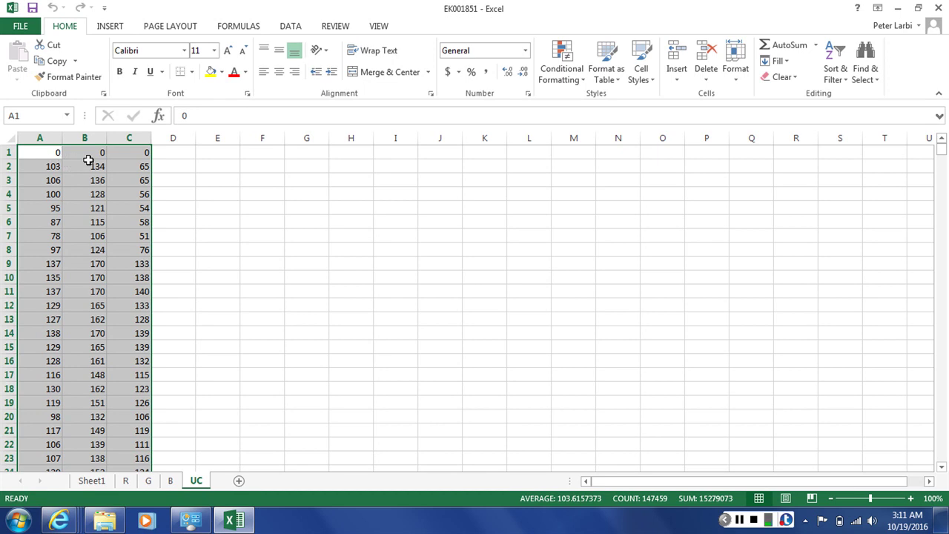
left_click(124, 482)
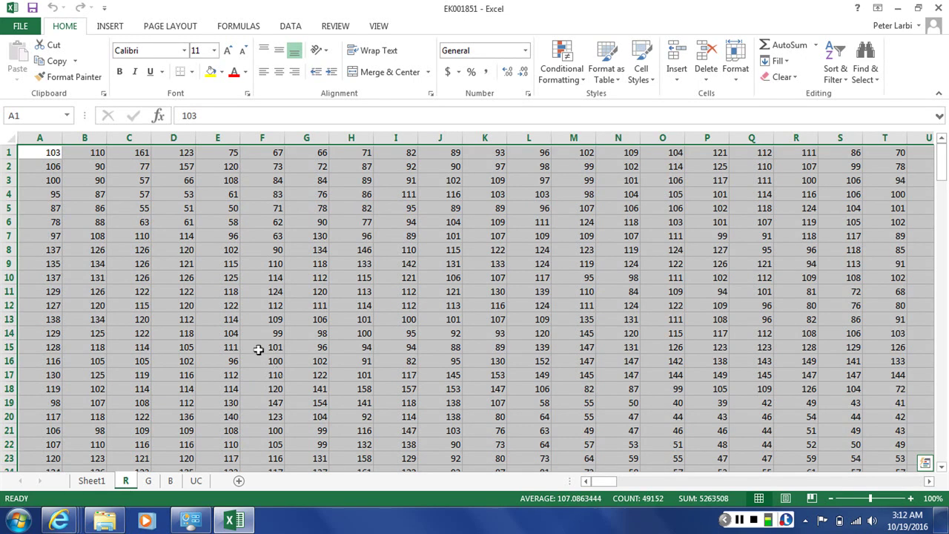
left_click(148, 482)
left_click(171, 482)
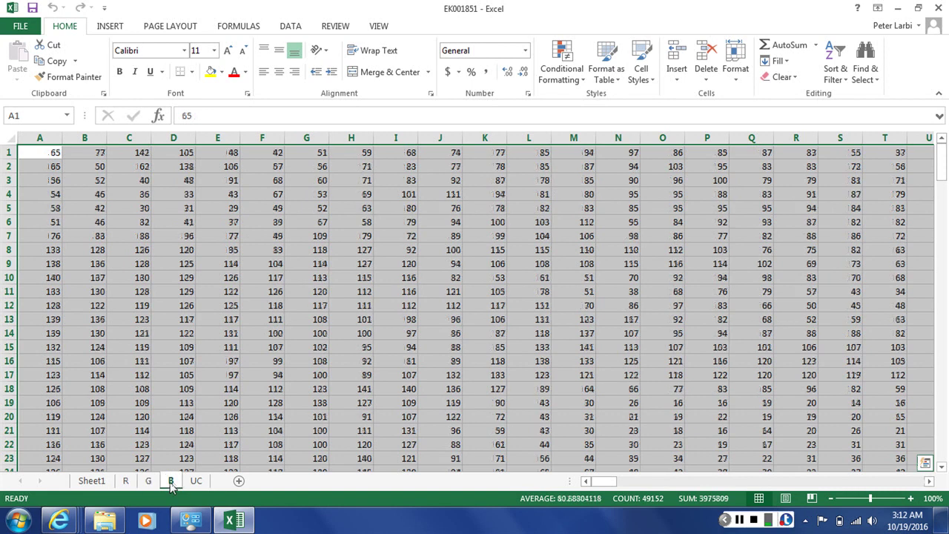
- Return to the R worksheet and examine its pixel data out to the last filled column and back to column A
left_click(126, 482)
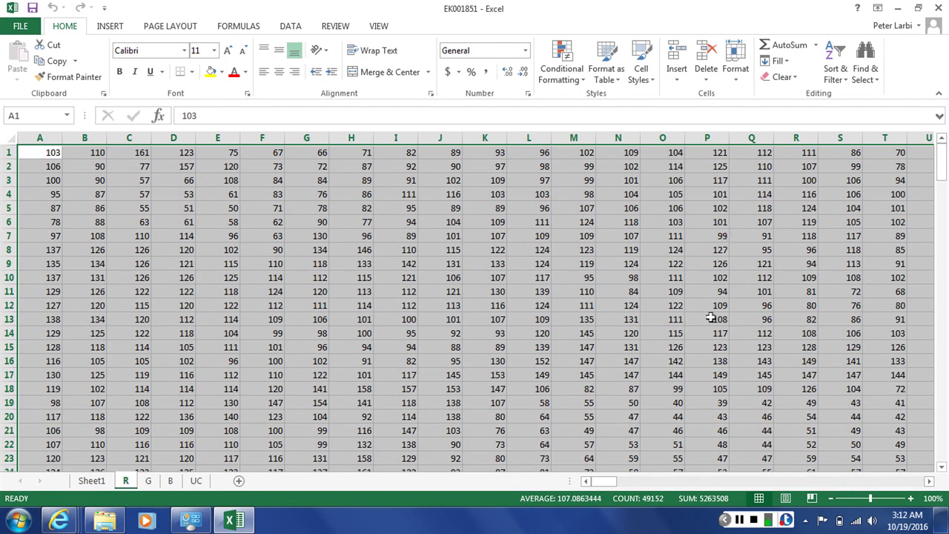
left_click_drag(607, 482, 918, 464)
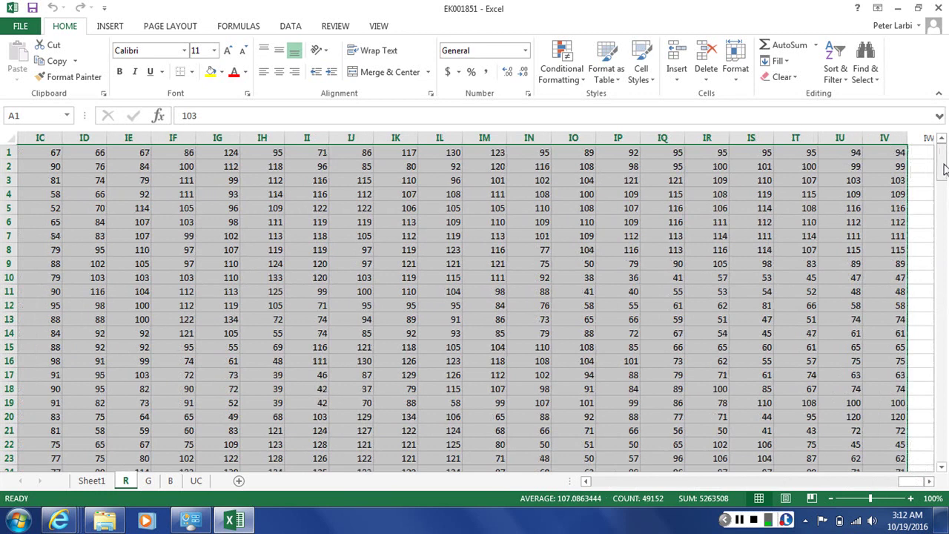
mouse_move(944, 169)
left_mouse_down()
mouse_move(936, 460)
mouse_move(937, 152)
left_mouse_up()
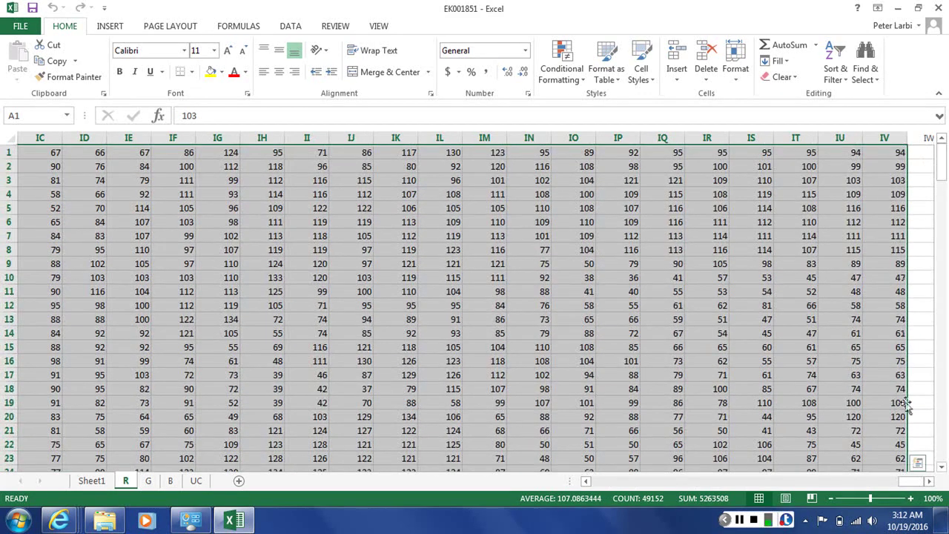
left_click_drag(918, 484, 822, 486)
left_click_drag(771, 485, 597, 486)
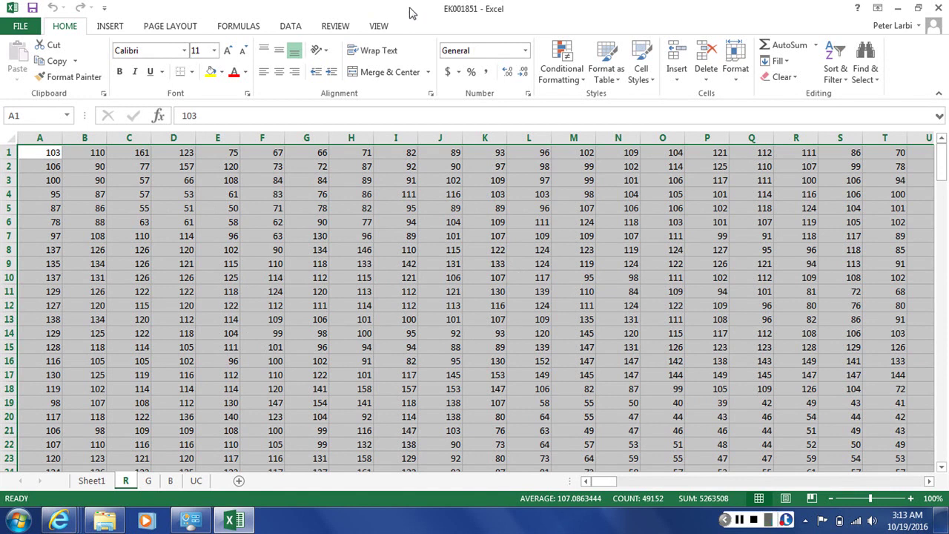
- Preview the 3-D Surface and Wireframe 3-D Surface chart types, and insert a Contour surface chart of the selected R worksheet data
left_click(112, 27)
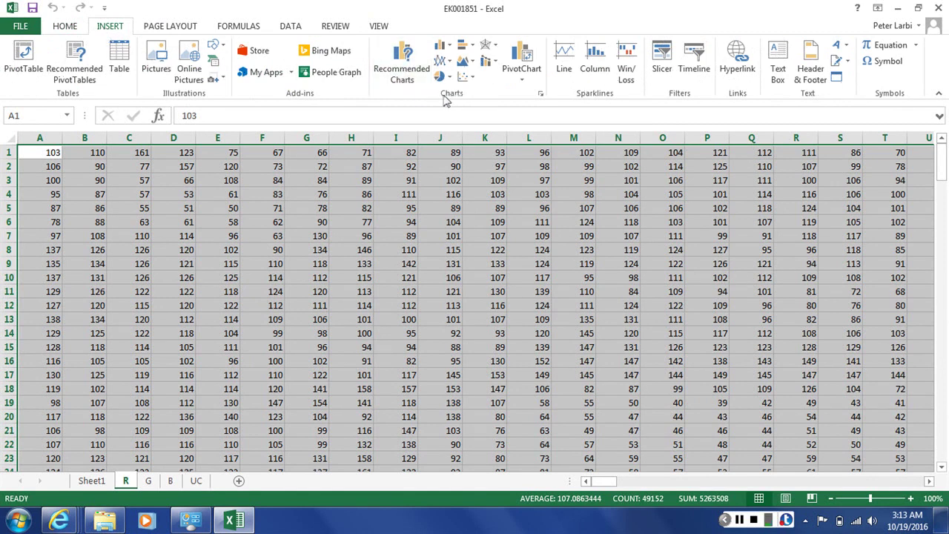
left_click(541, 94)
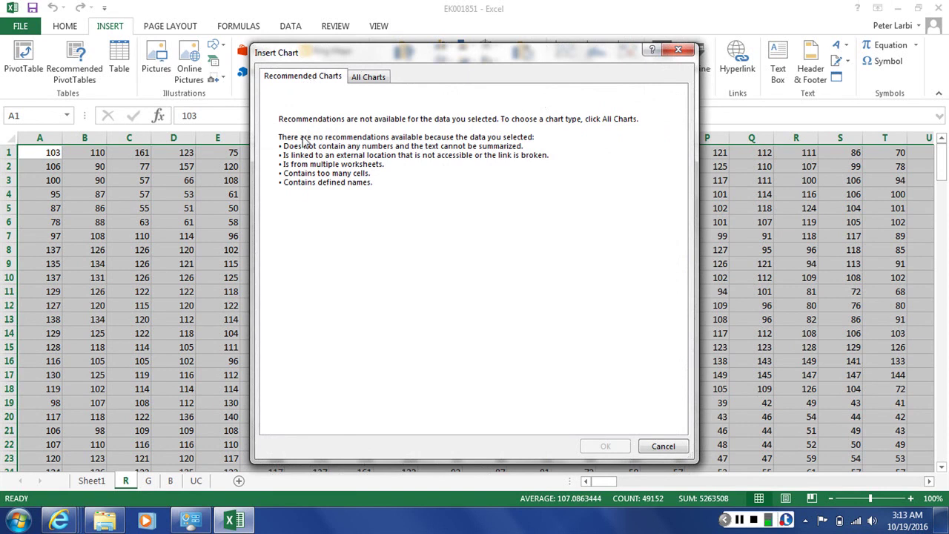
left_click(371, 82)
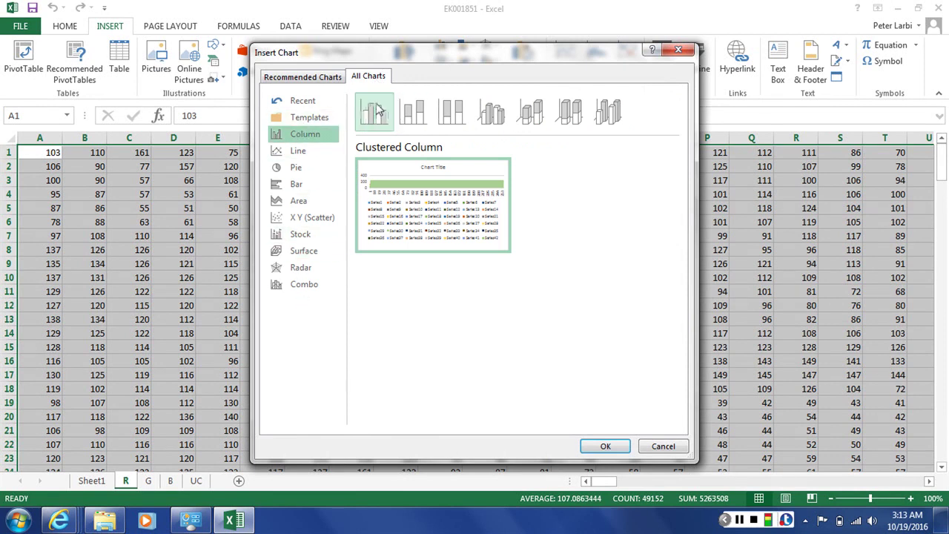
left_click(302, 254)
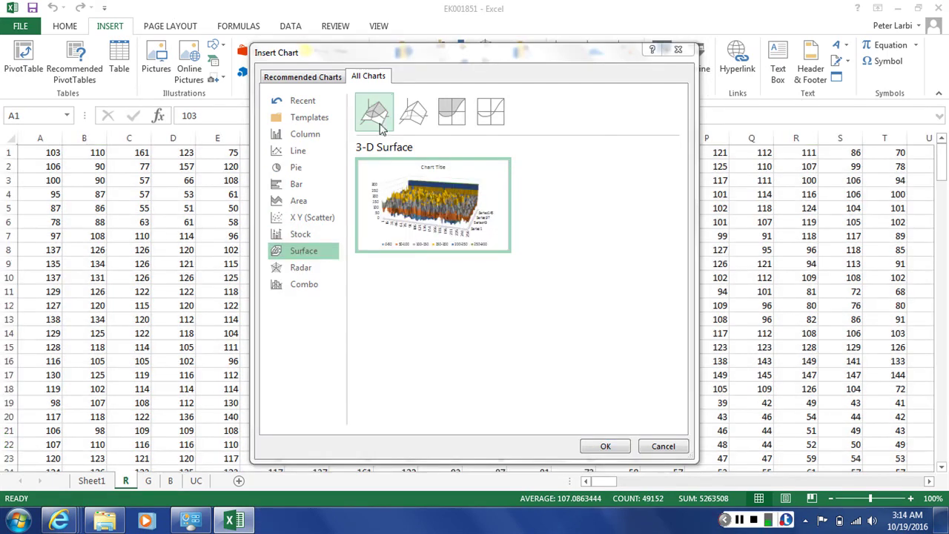
mouse_move(421, 184)
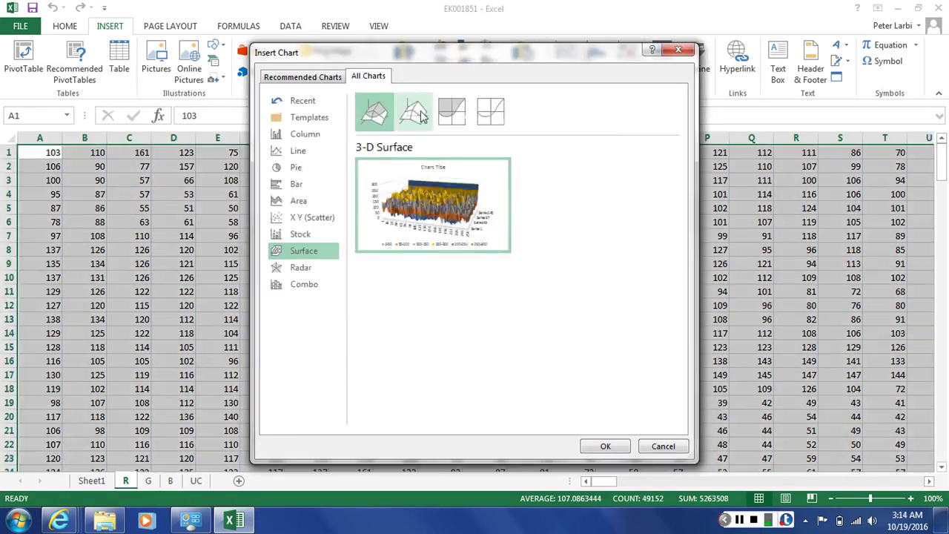
left_click(420, 115)
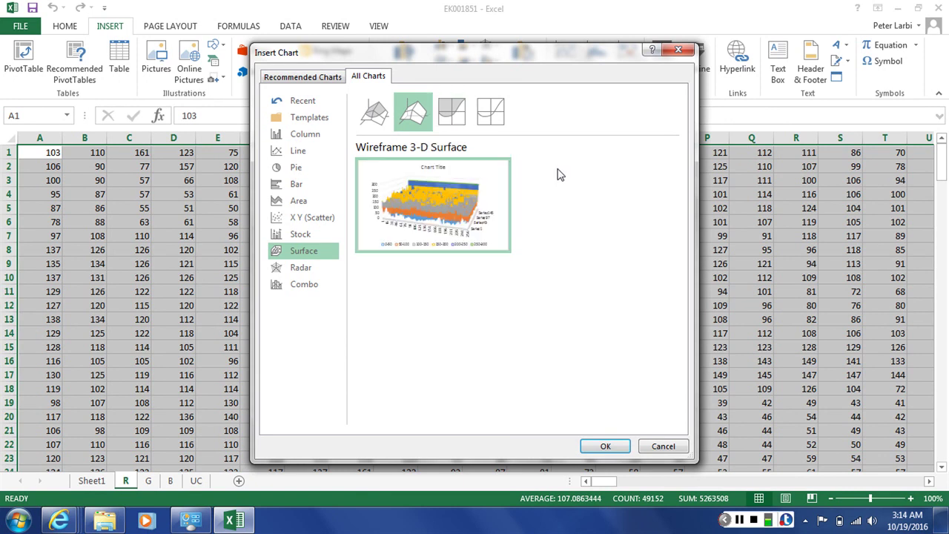
mouse_move(433, 201)
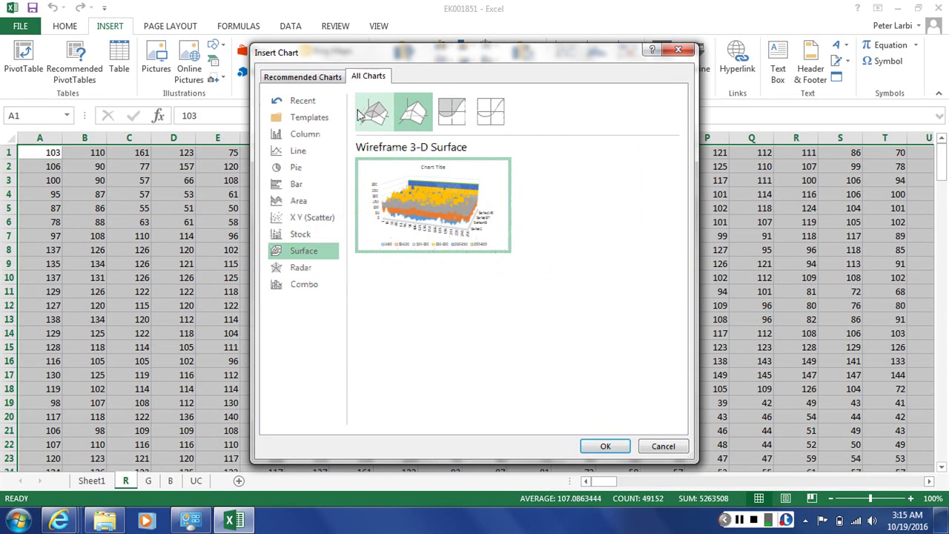
left_click(373, 112)
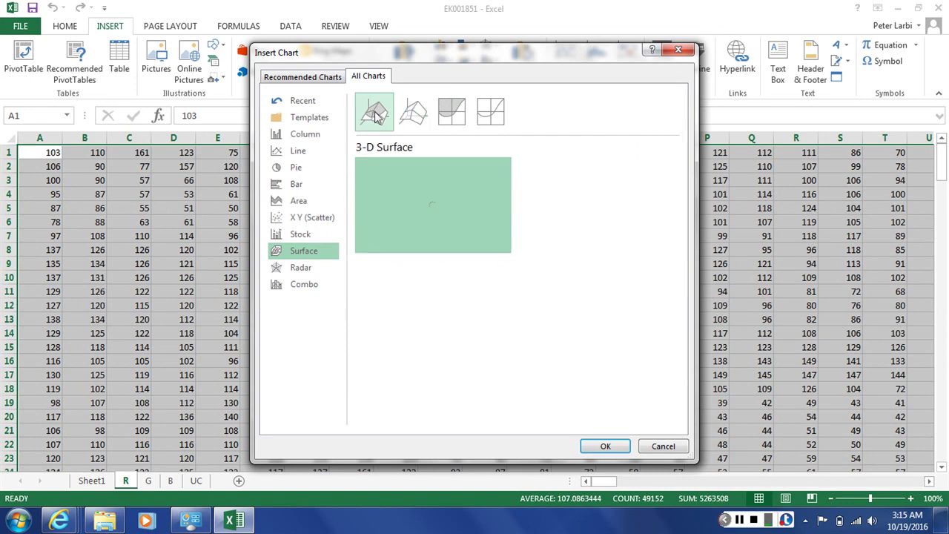
left_click(450, 119)
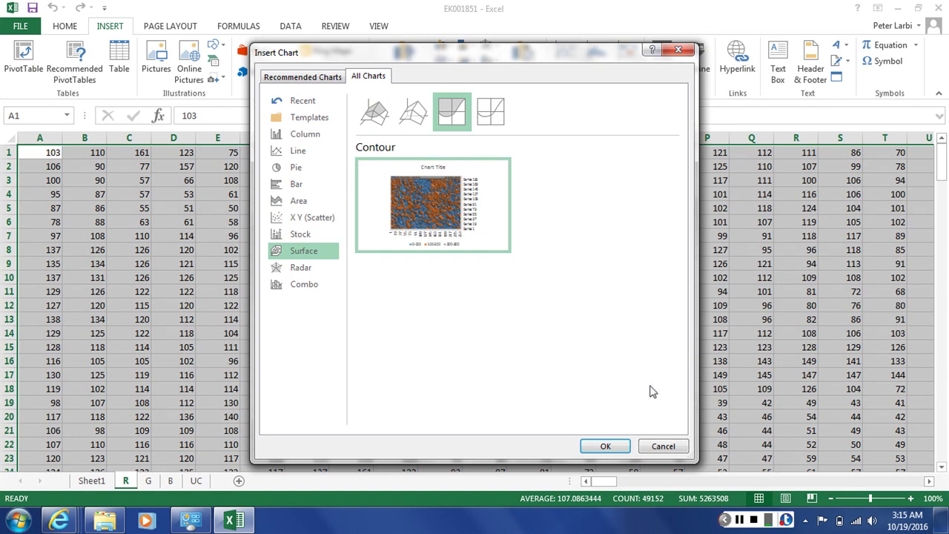
left_click(619, 447)
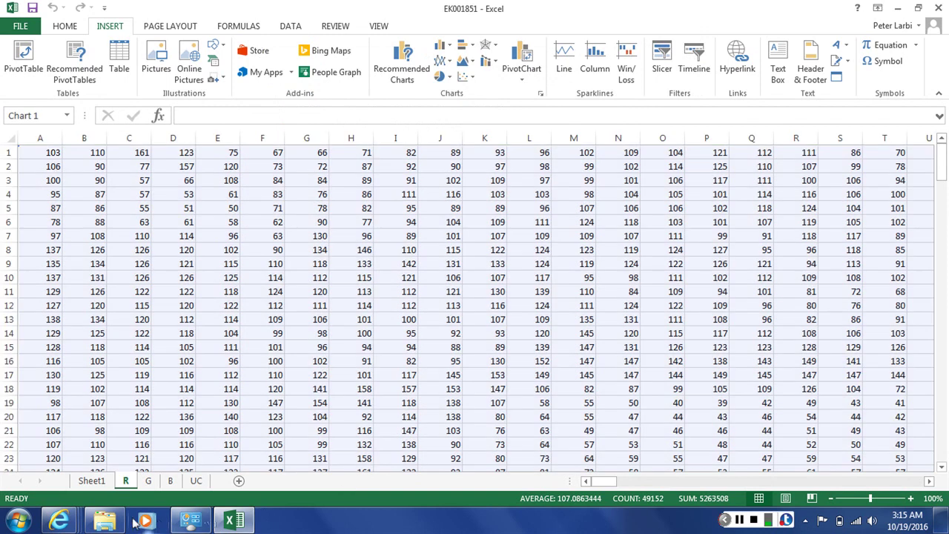
- Open the EK001851 photo from the IMAGE PROCESSING folder, and minimize the photo viewer and the folder window
mouse_move(108, 525)
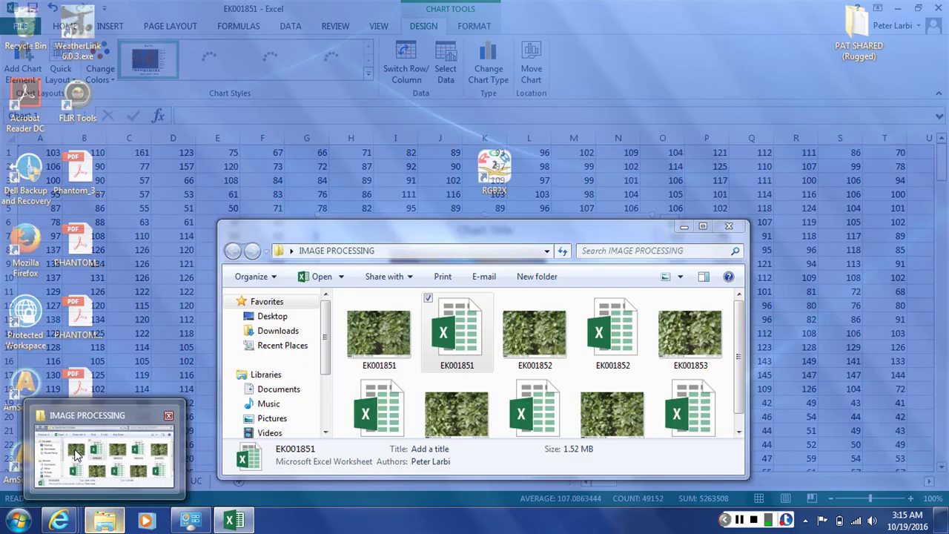
left_click(77, 456)
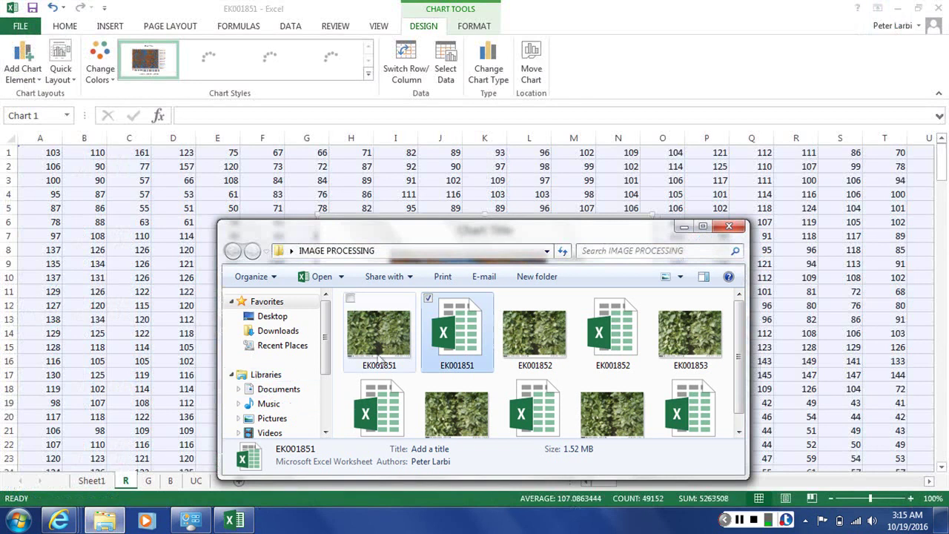
double_click(389, 344)
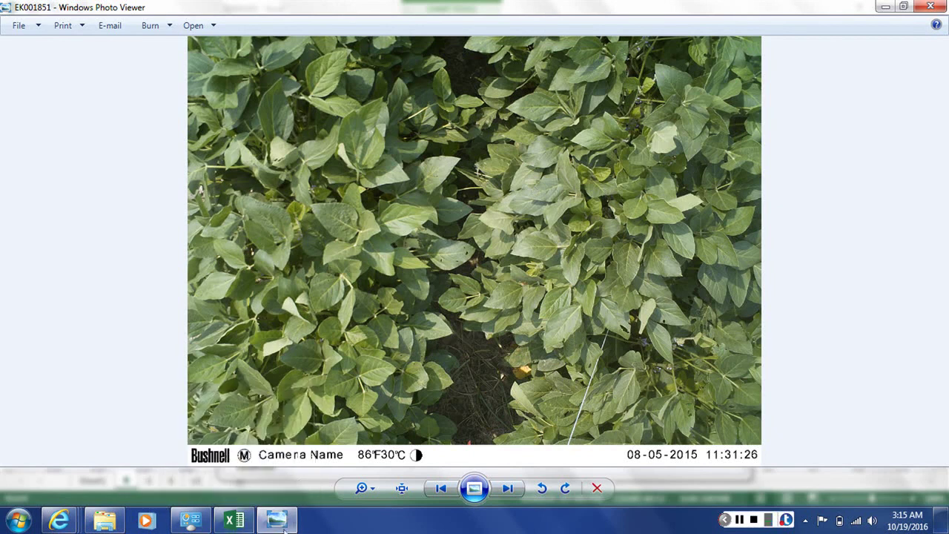
mouse_move(284, 526)
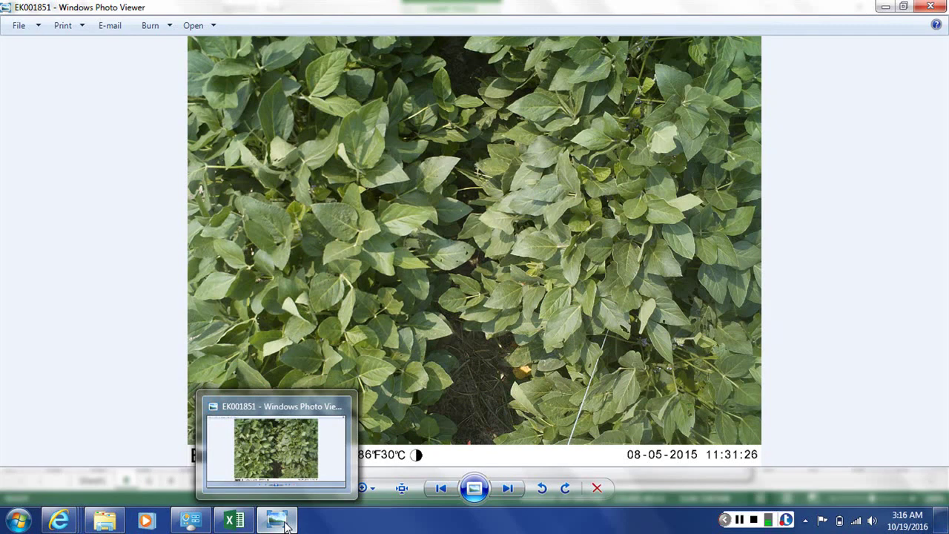
left_click(285, 525)
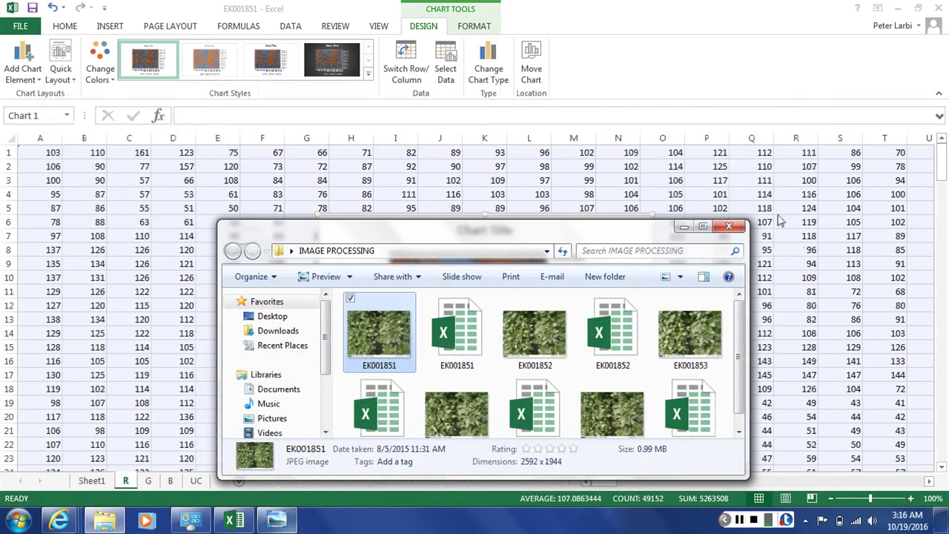
left_click(683, 226)
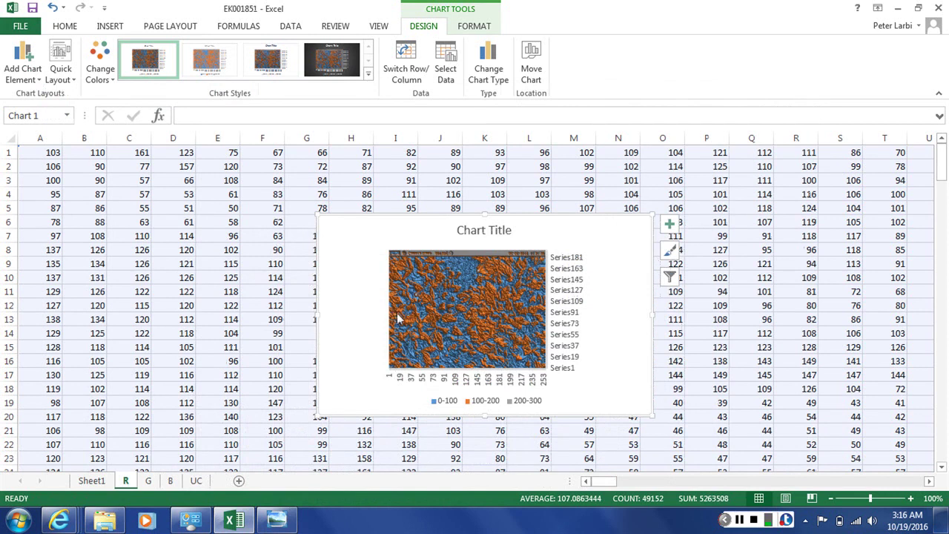
- Restore the workbook window from full screen and resize it to full height over the right-hand part of the desktop, showing the whole chart
left_click(918, 7)
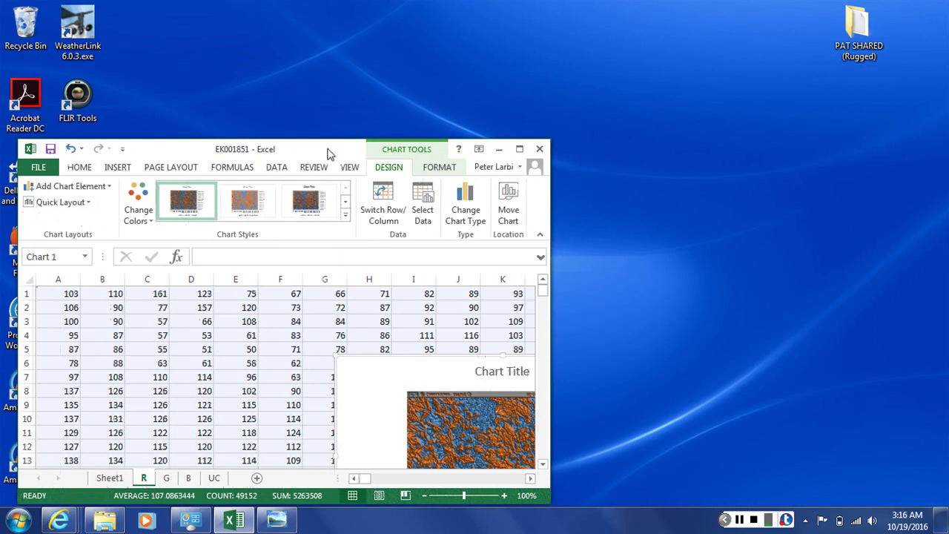
left_click_drag(329, 151, 727, 15)
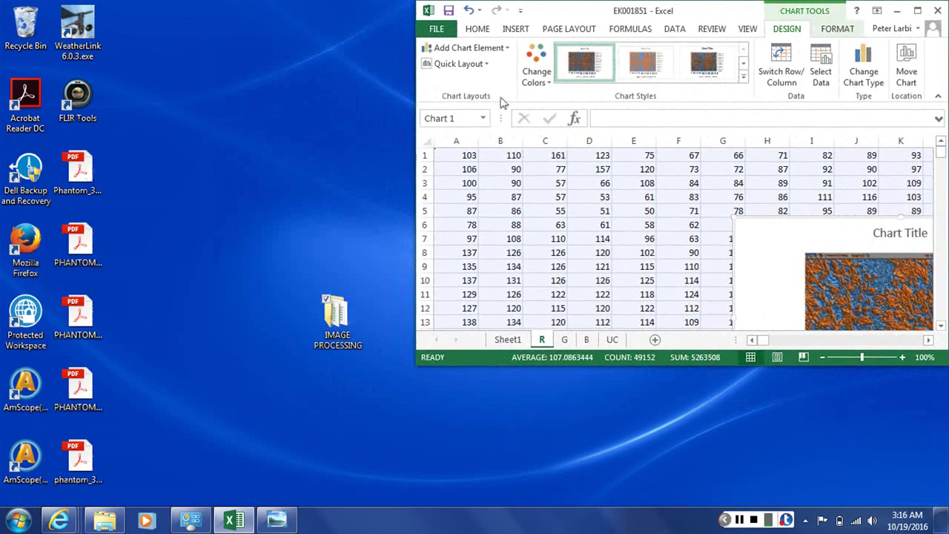
left_click_drag(416, 144, 264, 133)
double_click(438, 4)
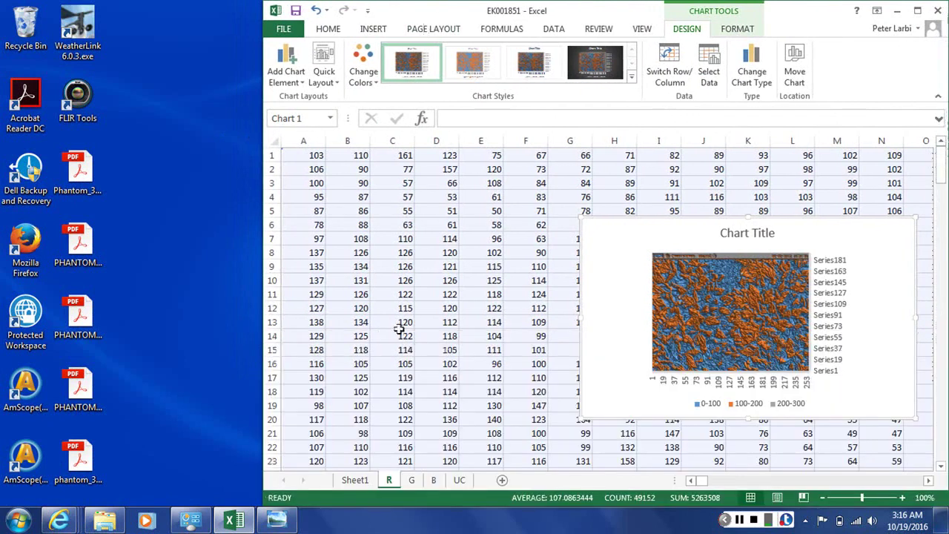
- Restore and shrink the EK001851 photo window on the desktop, and narrow the workbook window so both fit side by side
left_click(276, 520)
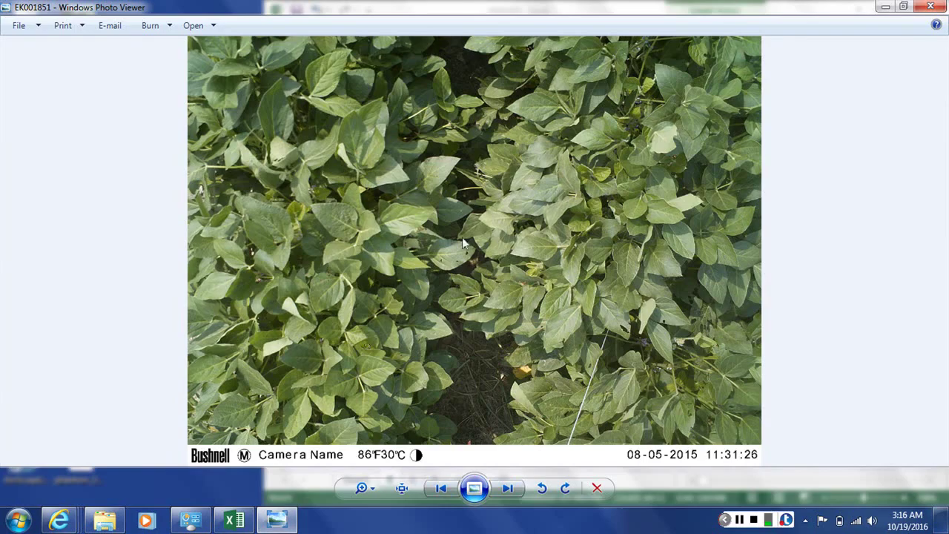
left_click(898, 8)
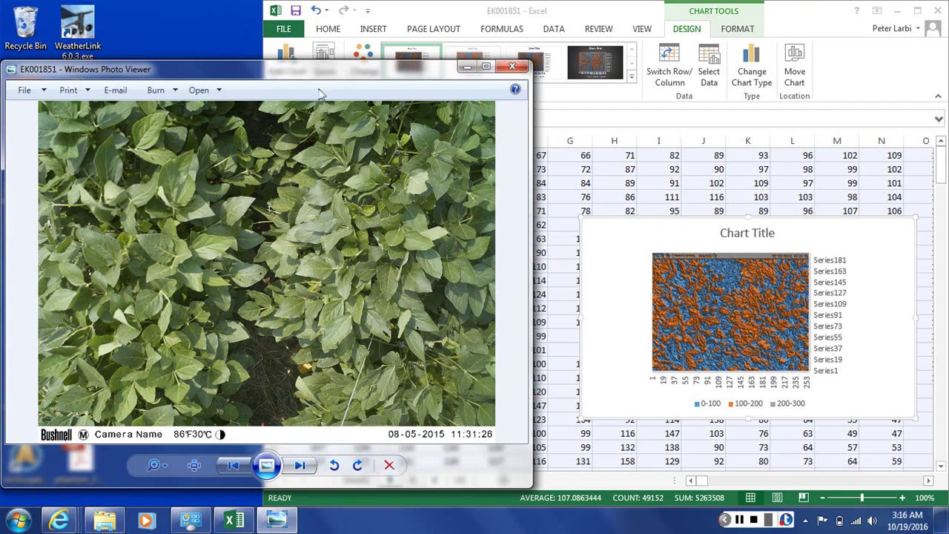
left_click_drag(320, 75, 319, 34)
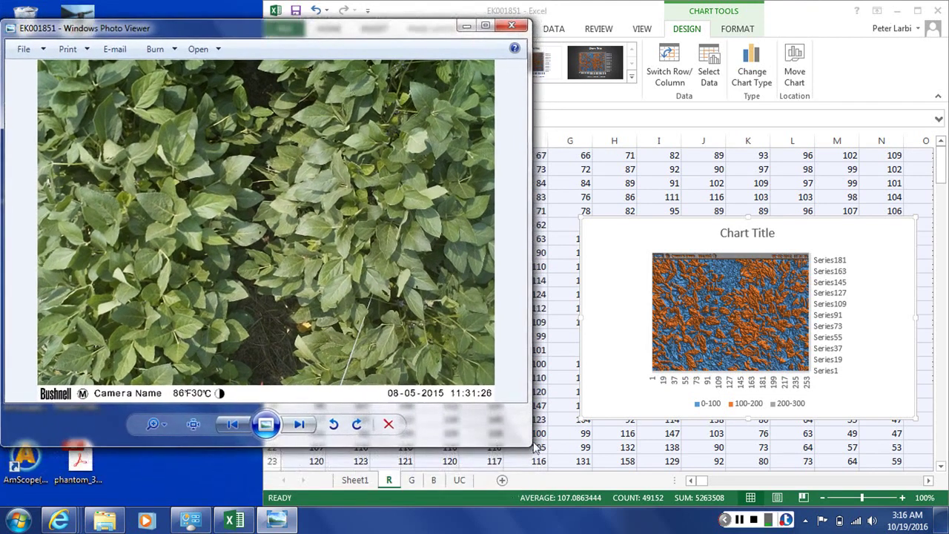
left_click_drag(528, 439, 257, 381)
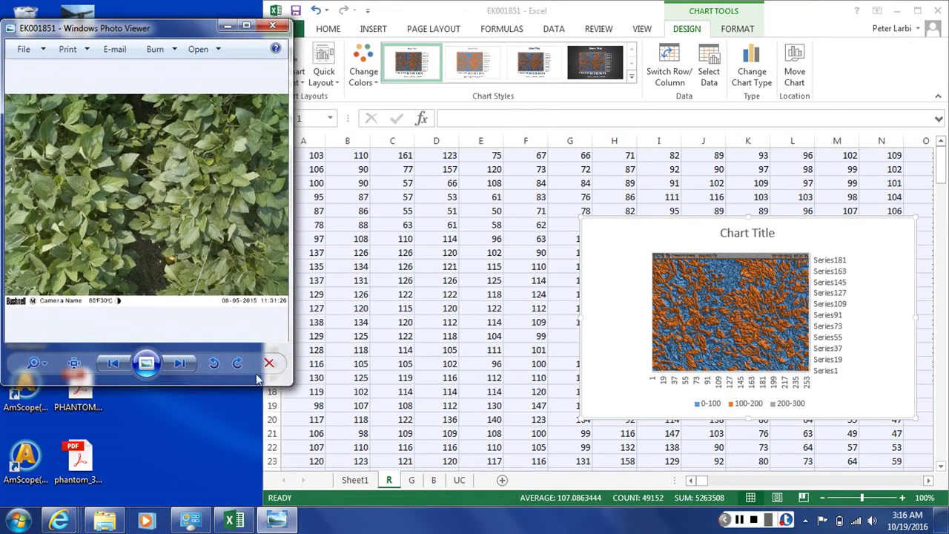
left_click(417, 15)
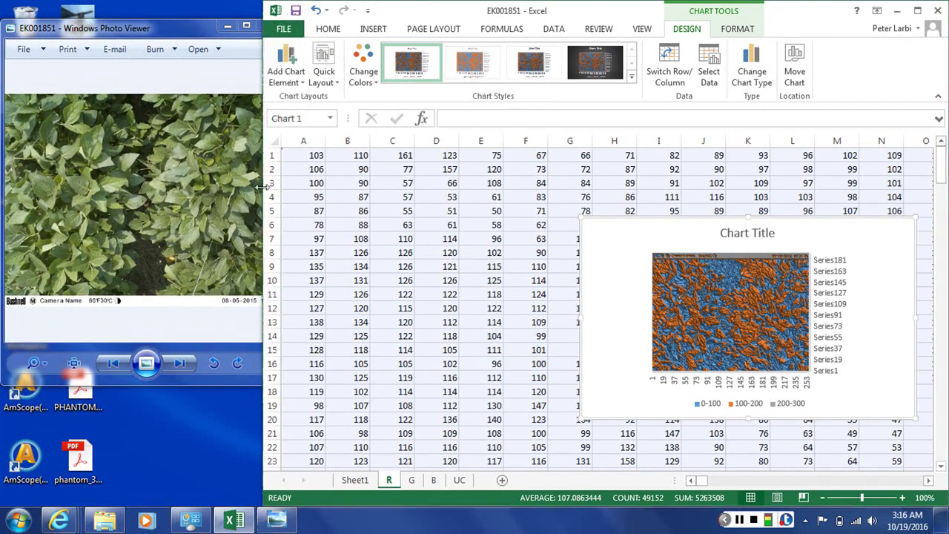
left_click_drag(263, 187, 288, 186)
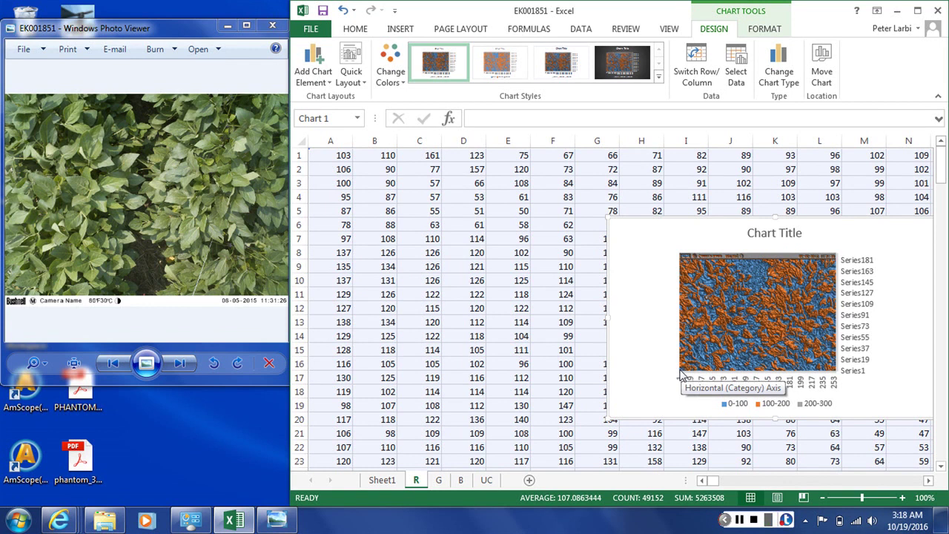
- Move the contour chart over columns A to H of the R worksheet so that it sits beside the photo
left_click(929, 481)
left_click(929, 480)
left_click(928, 480)
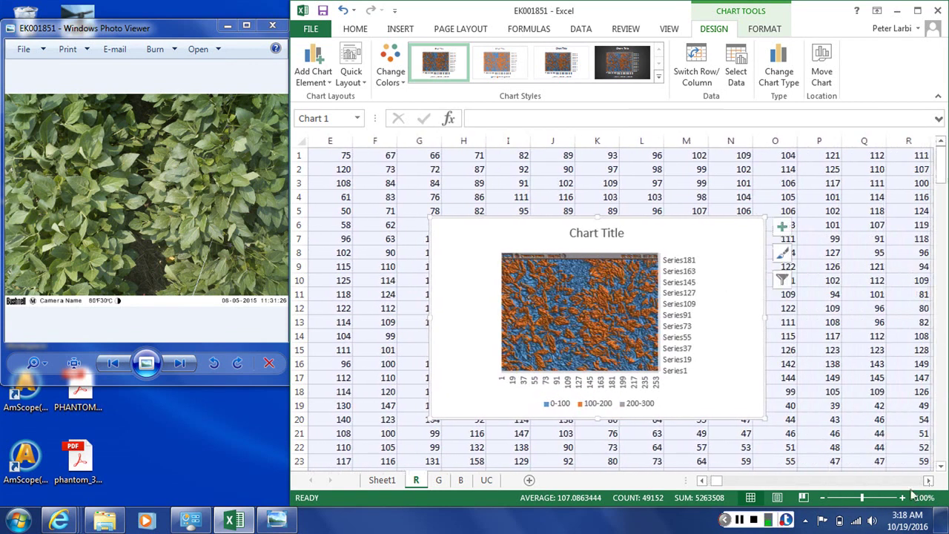
left_click_drag(717, 481, 698, 482)
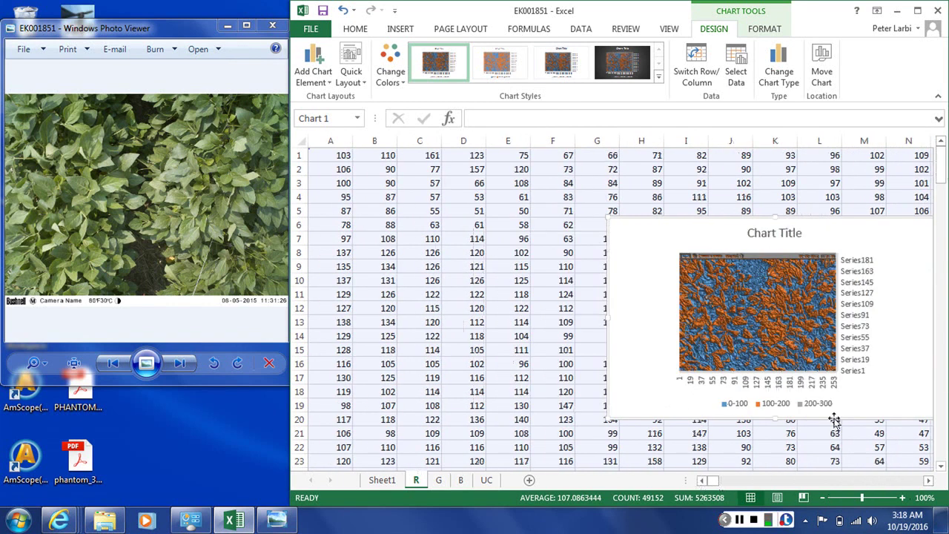
left_click_drag(832, 420, 556, 423)
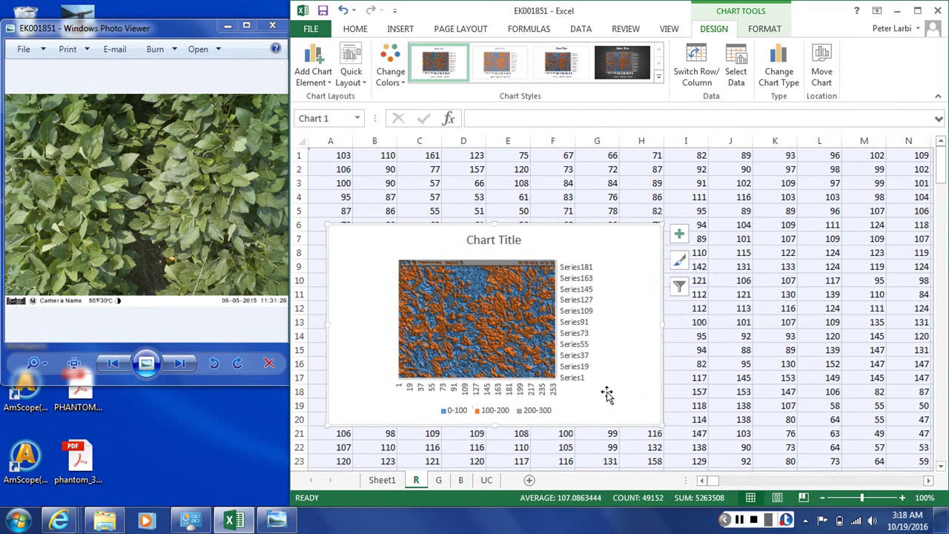
- Set the contour chart's series axis to show the series in reverse order
double_click(581, 292)
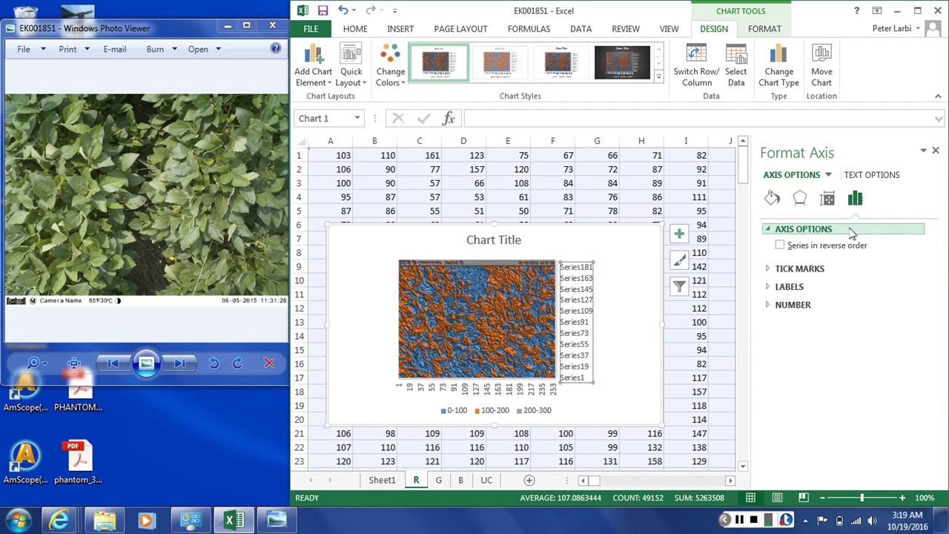
left_click(777, 232)
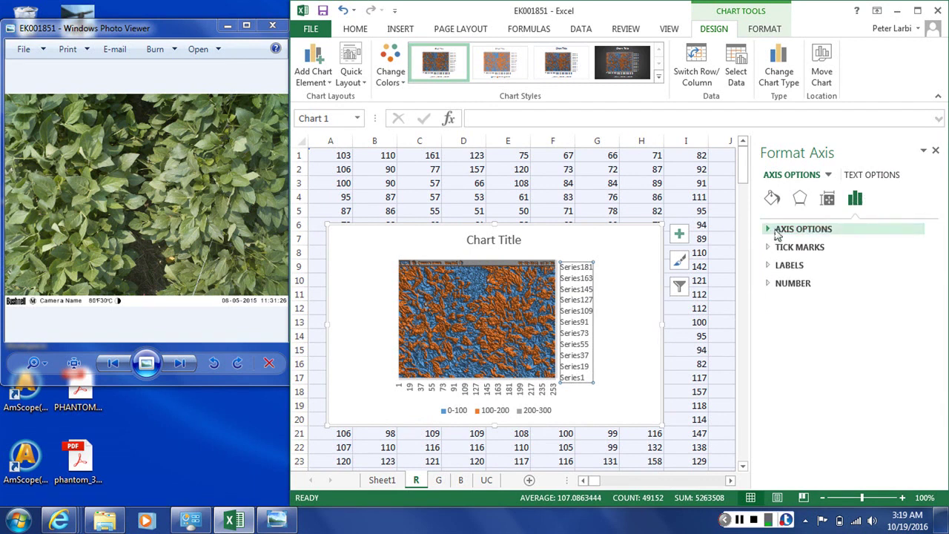
left_click(777, 230)
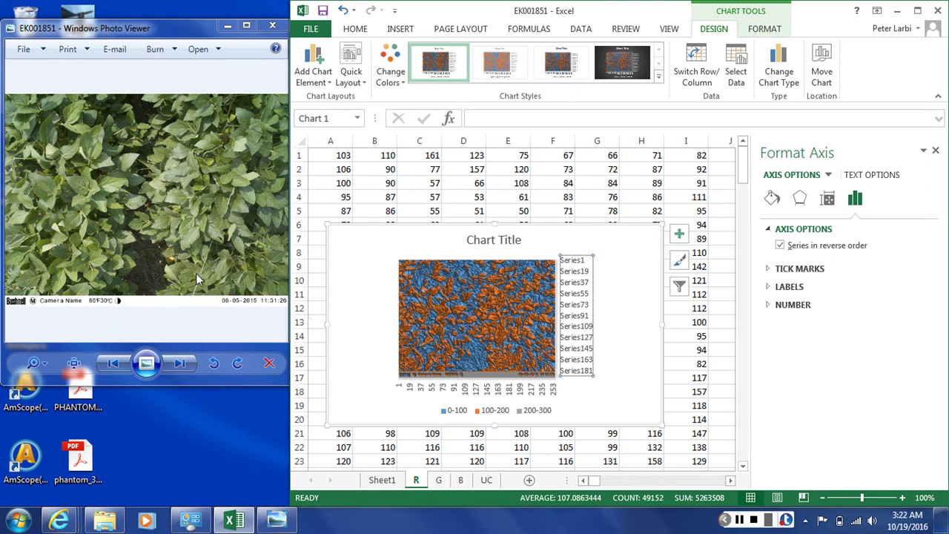
- Select the 0-100 band in the chart legend and give it a solid dark gold fill
left_click(458, 412)
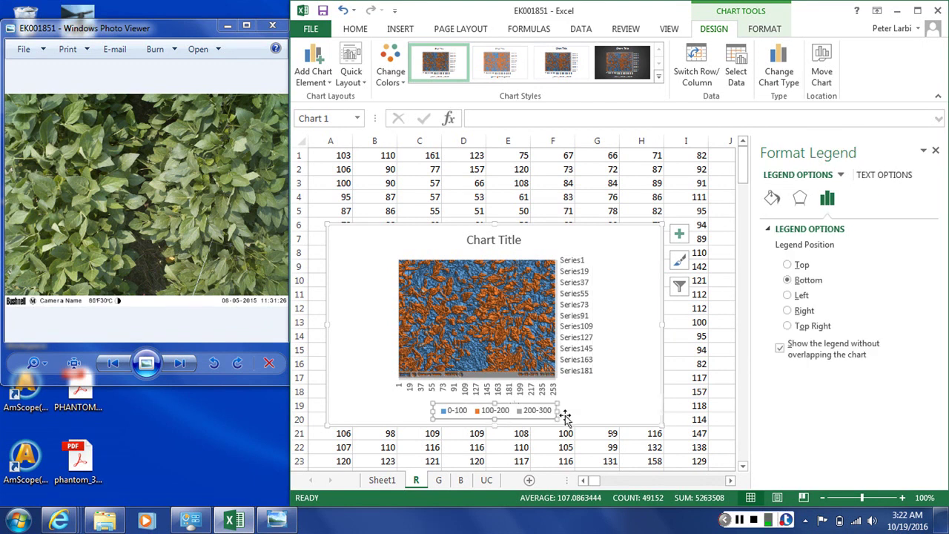
left_click(457, 412)
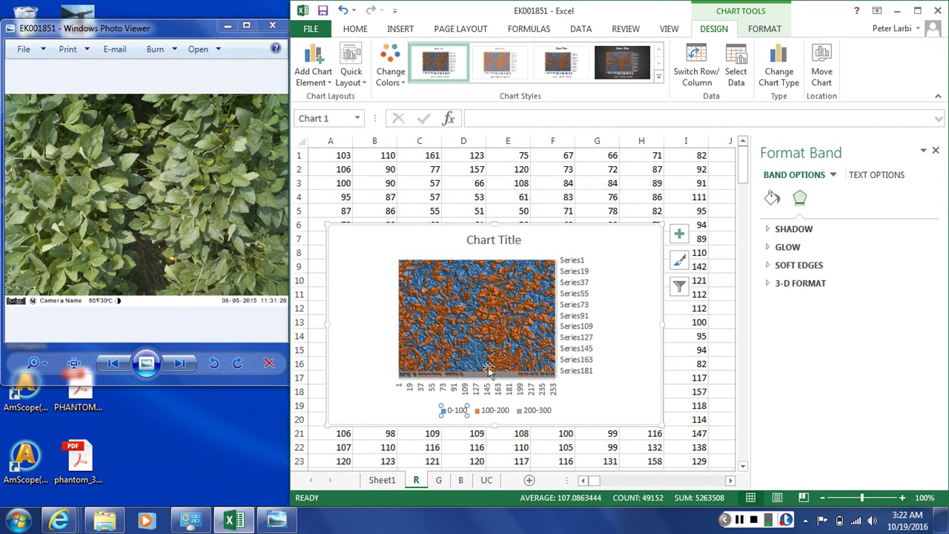
right_click(456, 414)
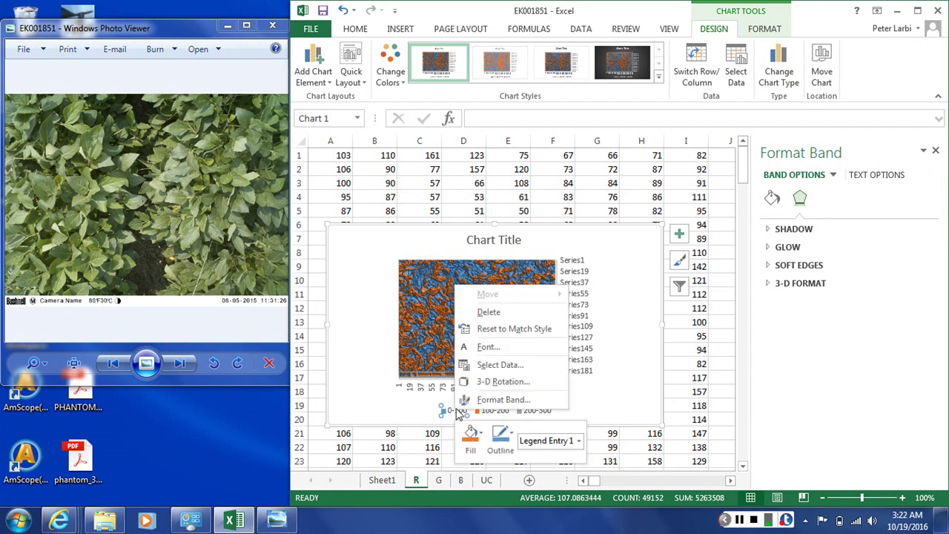
left_click(482, 440)
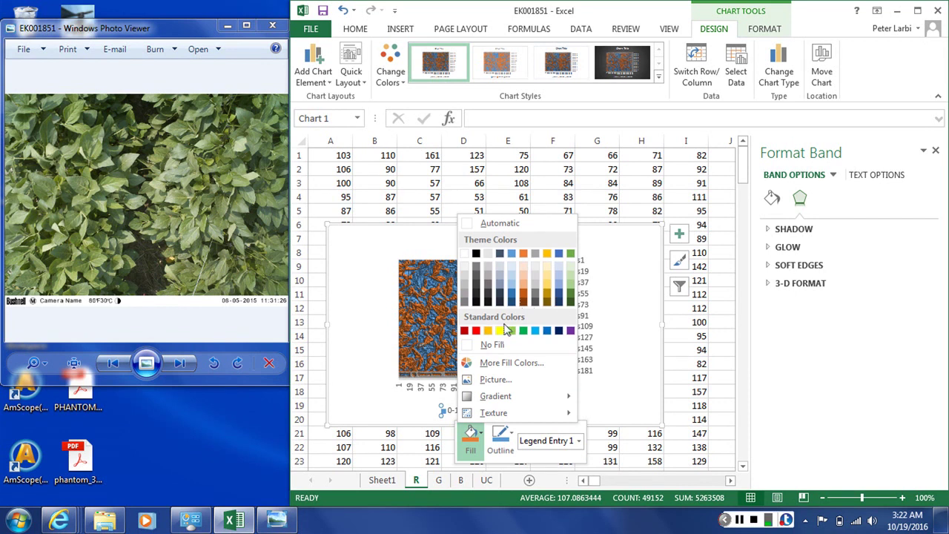
left_click(386, 407)
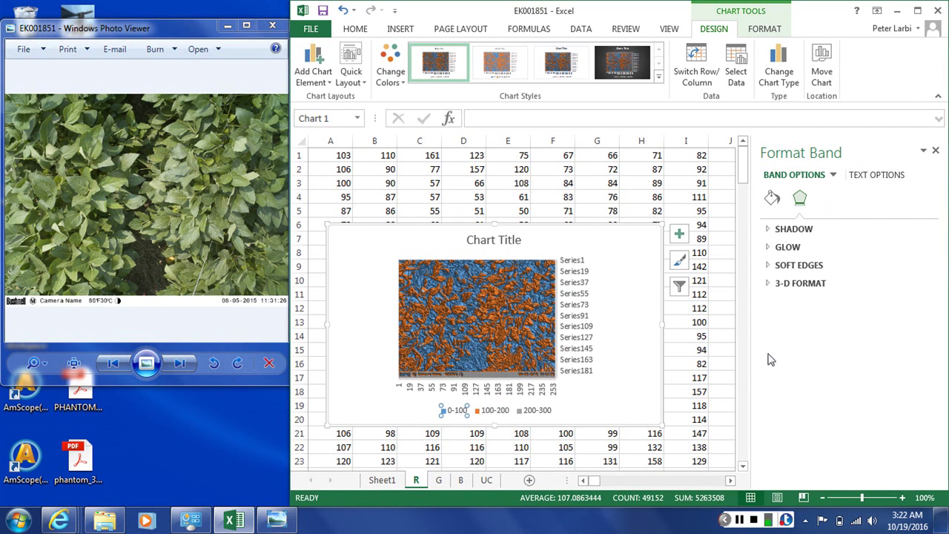
left_click(771, 200)
left_click(780, 230)
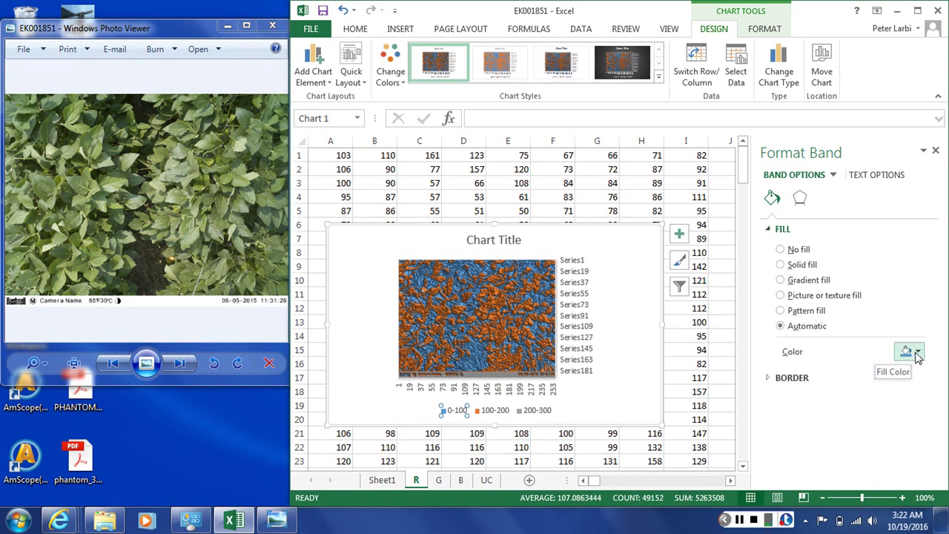
left_click(917, 353)
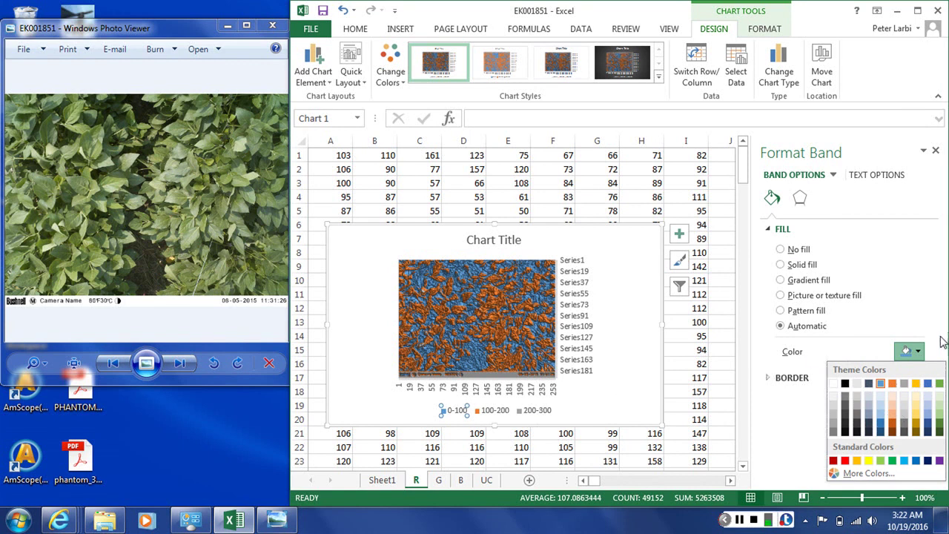
right_click(456, 417)
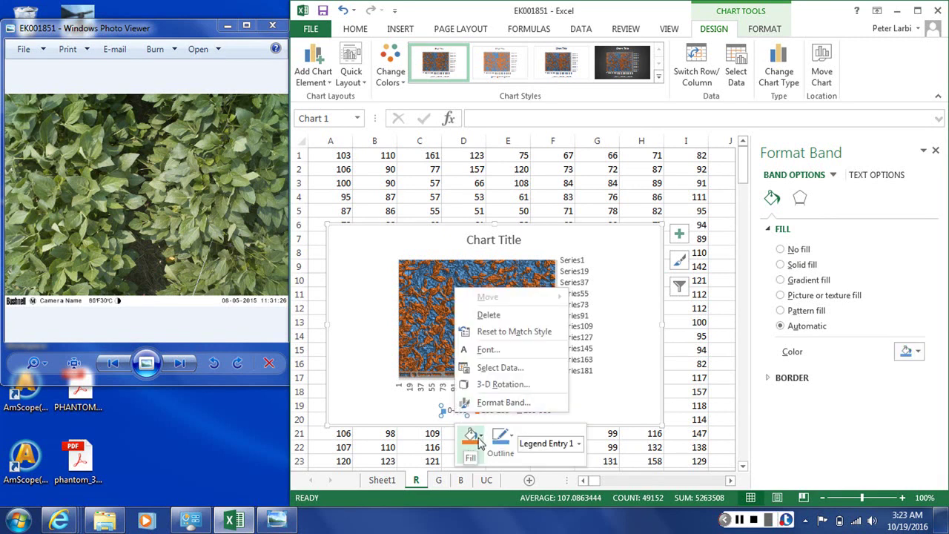
left_click(479, 439)
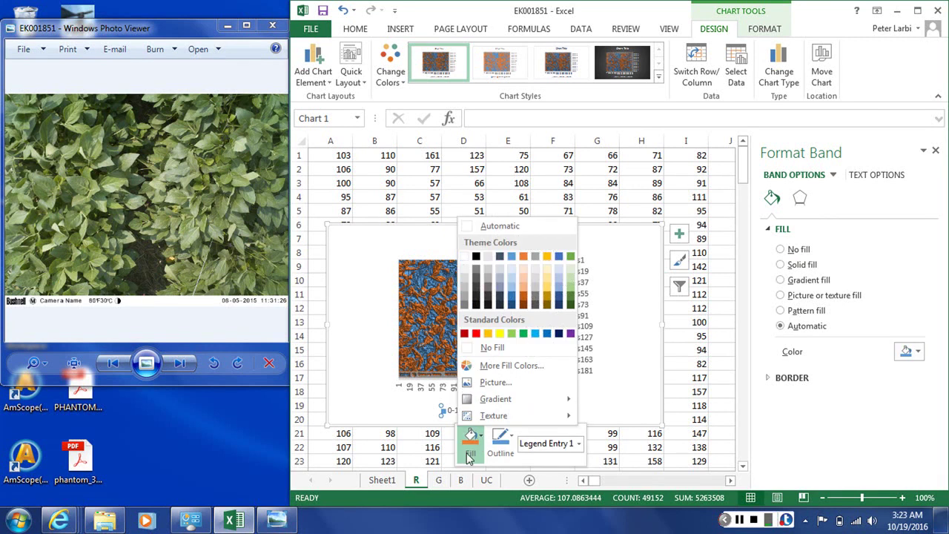
left_click(549, 299)
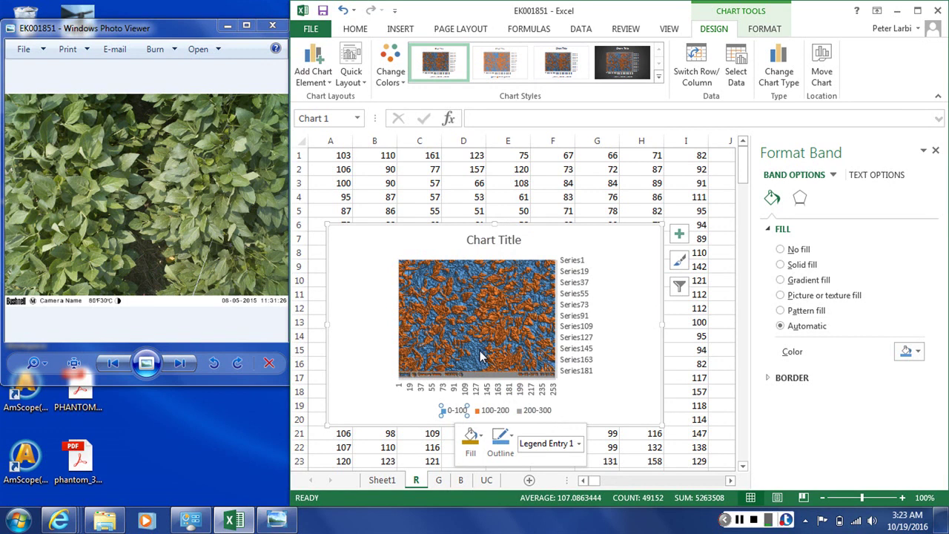
key("alt+s")
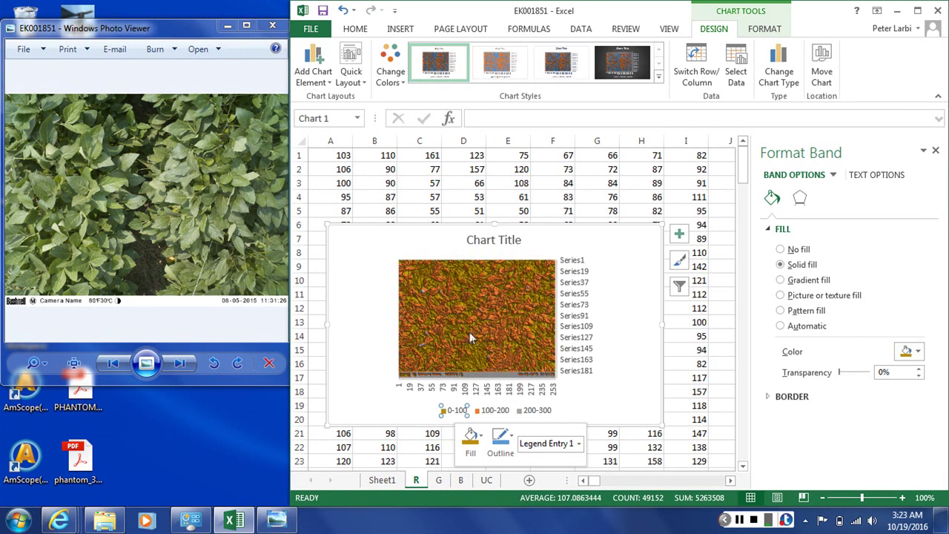
- Fill the chart's 100-200 band with the standard green color
left_click(499, 411)
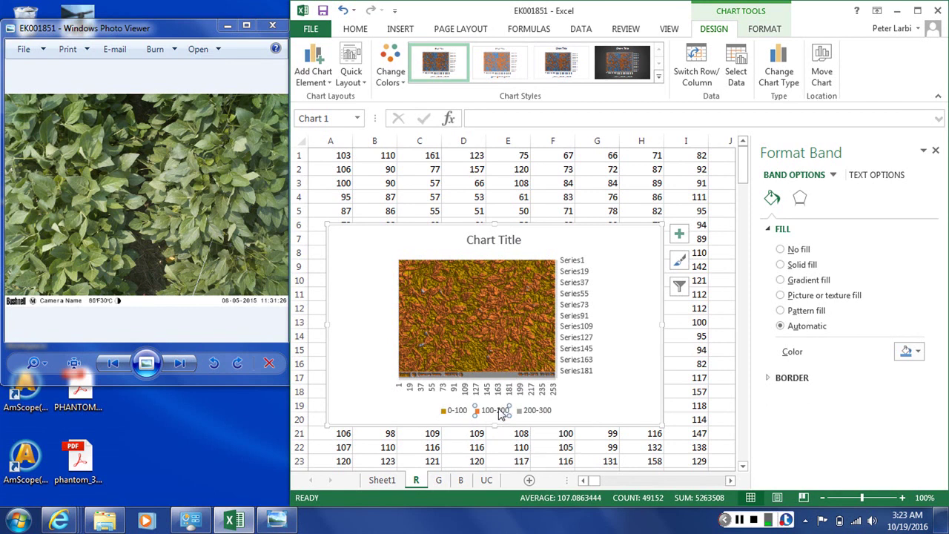
right_click(501, 413)
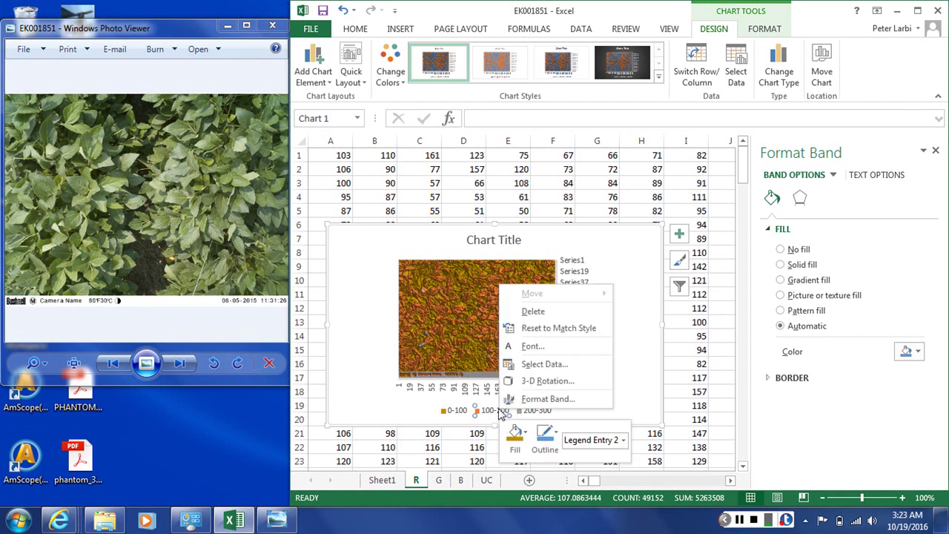
left_click(525, 442)
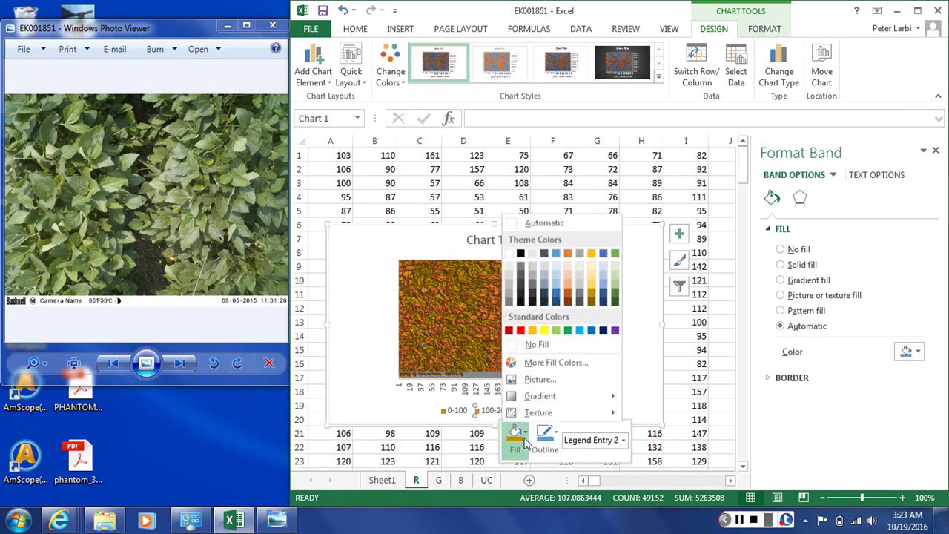
left_click(567, 331)
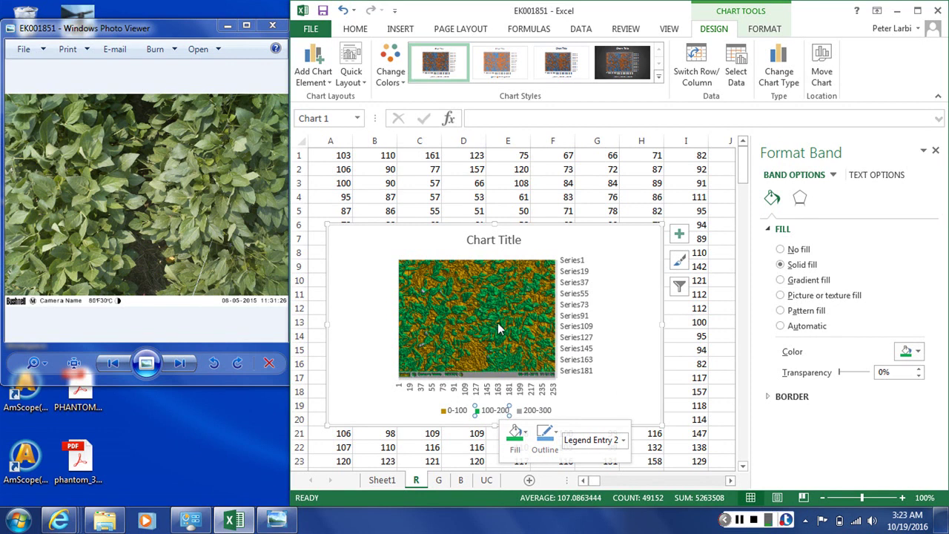
- Fill the chart's 200-300 band with standard yellow, and select the whole chart area
left_click(535, 413)
right_click(537, 414)
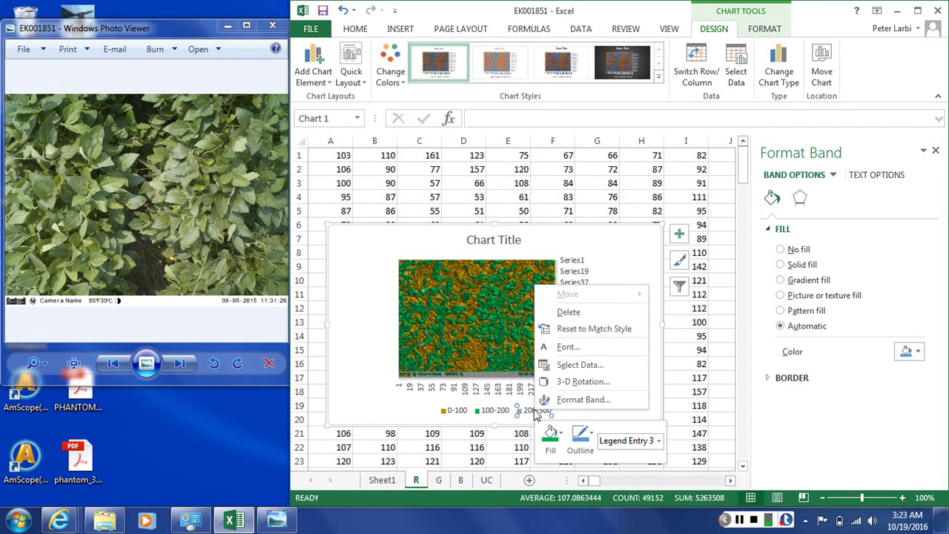
left_click(559, 440)
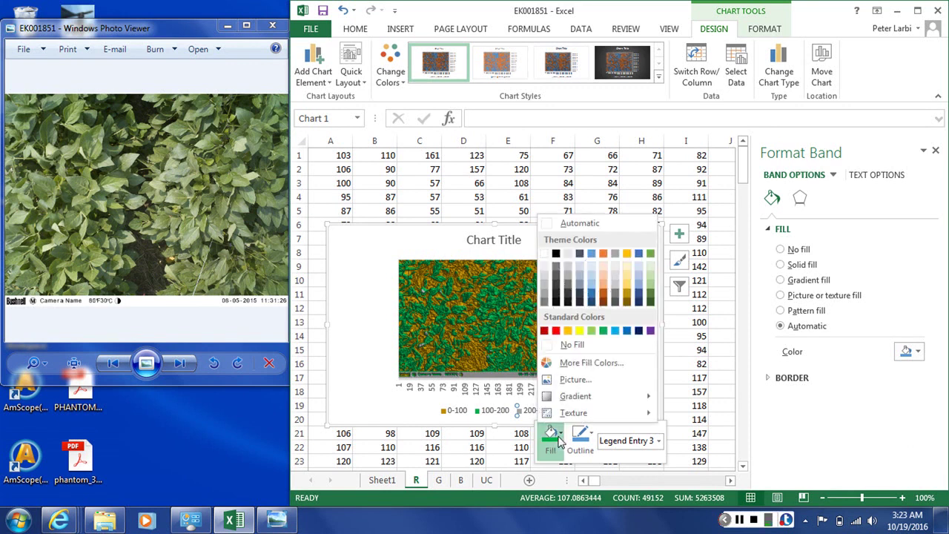
left_click(580, 332)
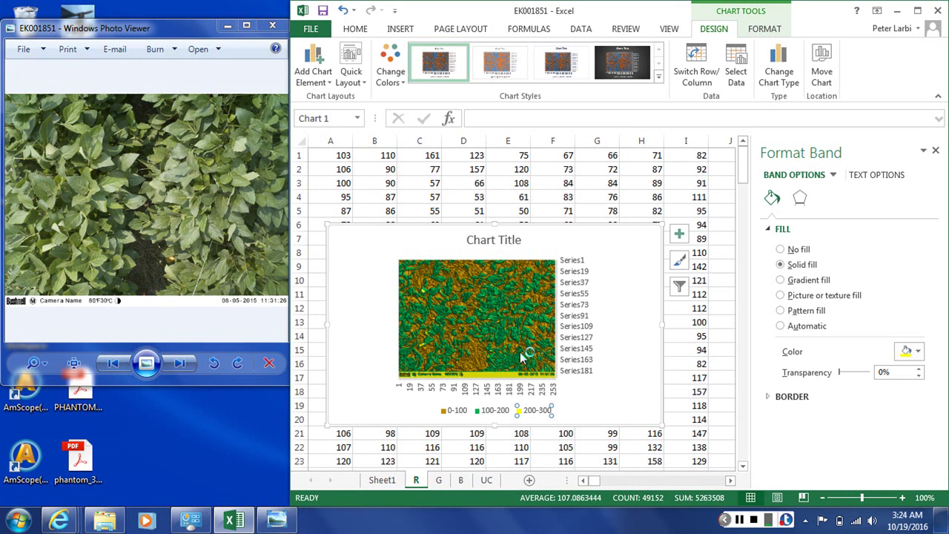
left_click(568, 402)
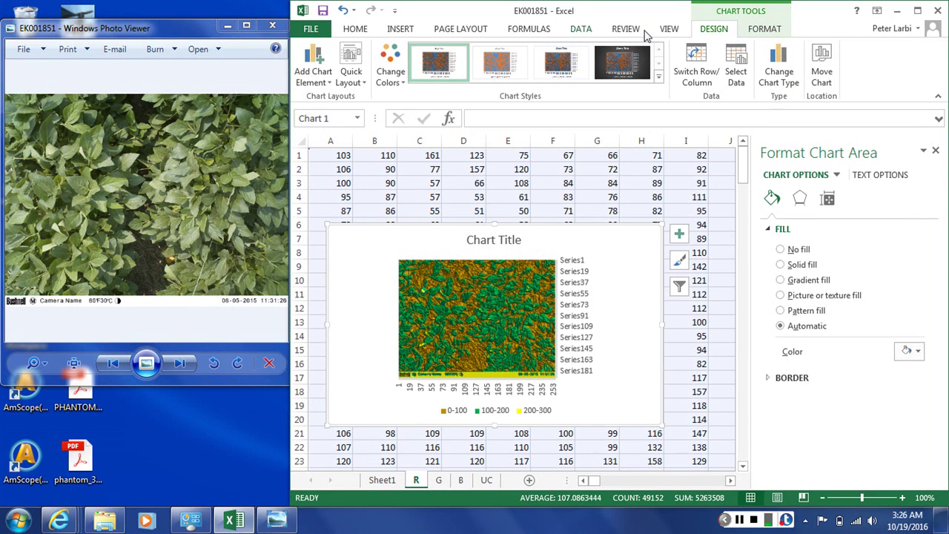
- Change the contour chart to the 3-D Surface type and enlarge the chart
left_click(361, 30)
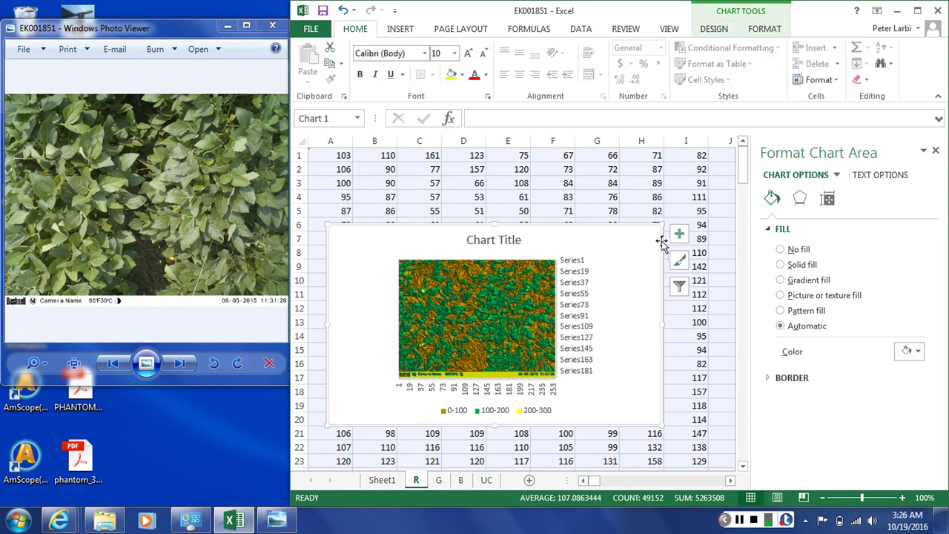
left_click(712, 30)
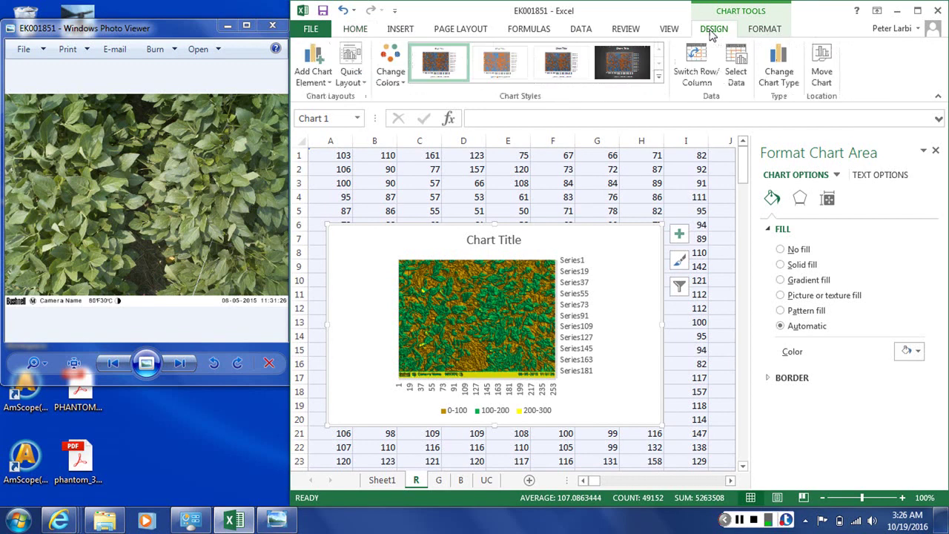
left_click(778, 67)
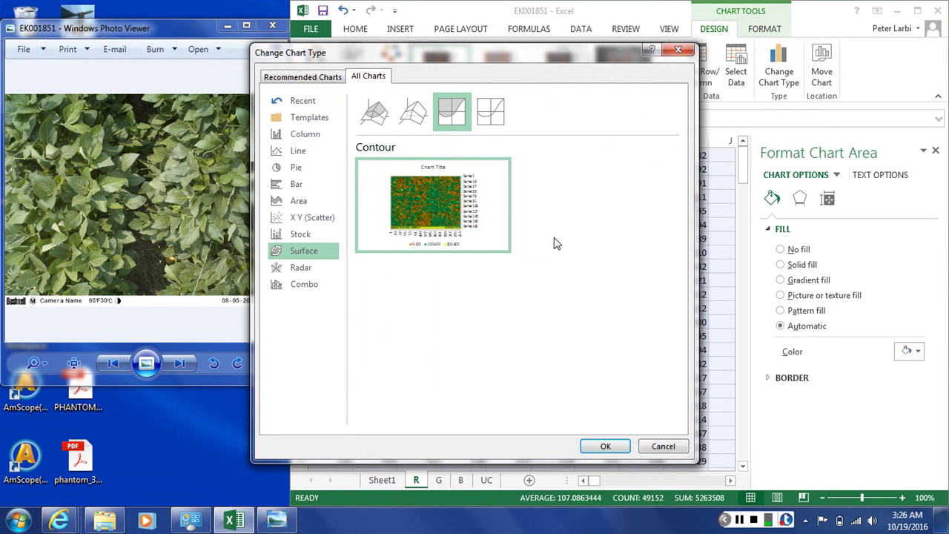
left_click(376, 118)
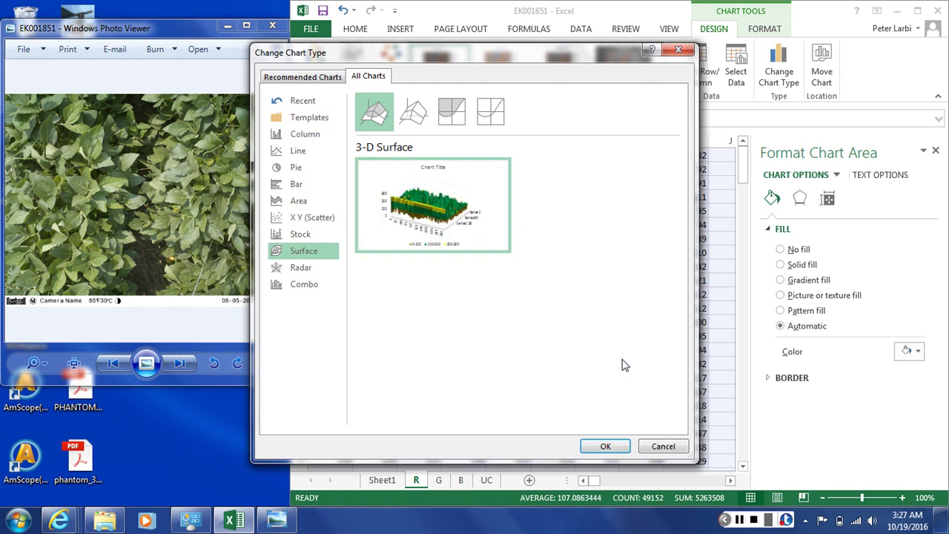
left_click(602, 447)
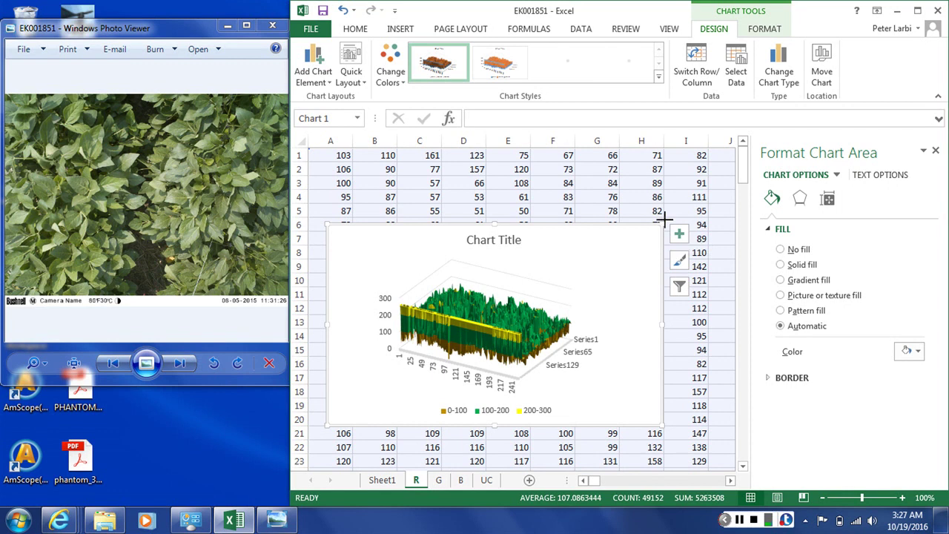
mouse_move(663, 225)
left_mouse_down()
mouse_move(697, 180)
mouse_move(678, 223)
left_mouse_up()
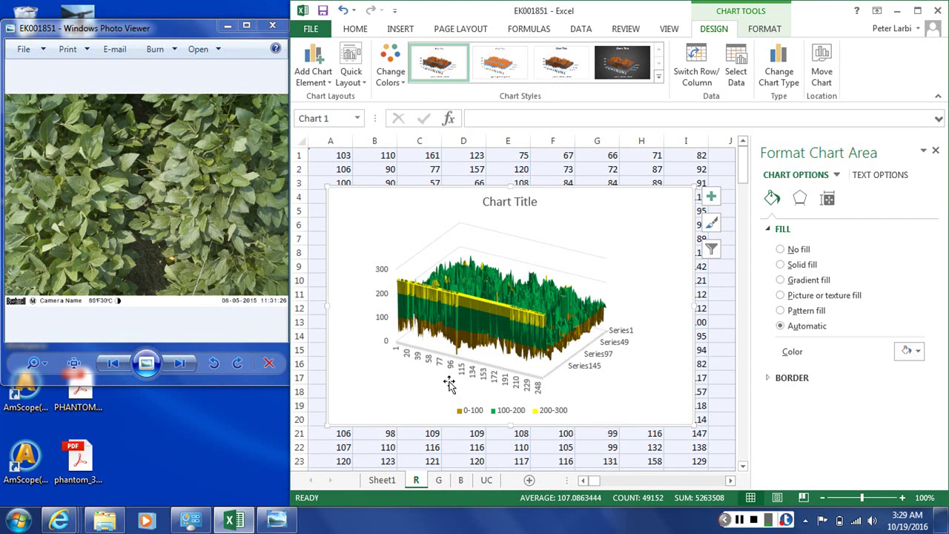
- Set the maximum bound of the 3-D surface chart's vertical value axis to 250
left_click(385, 298)
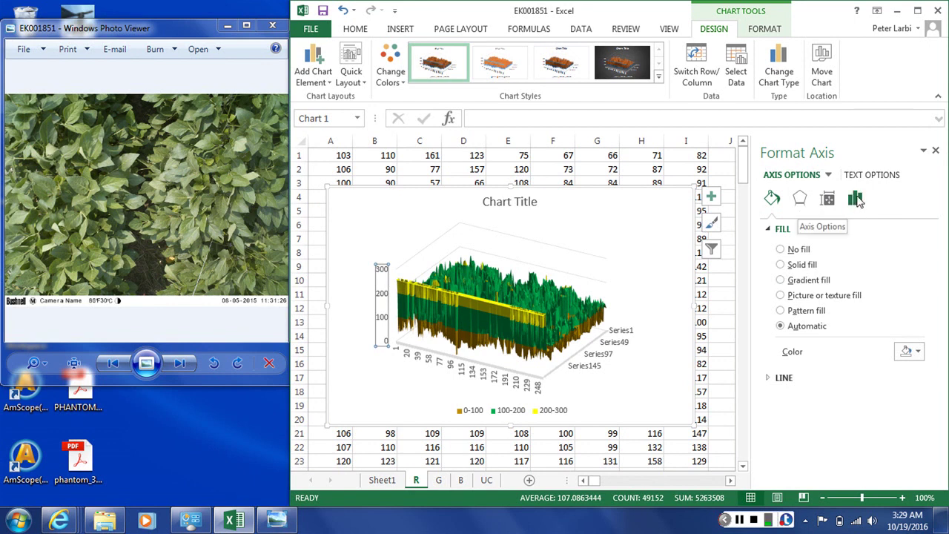
left_click(859, 202)
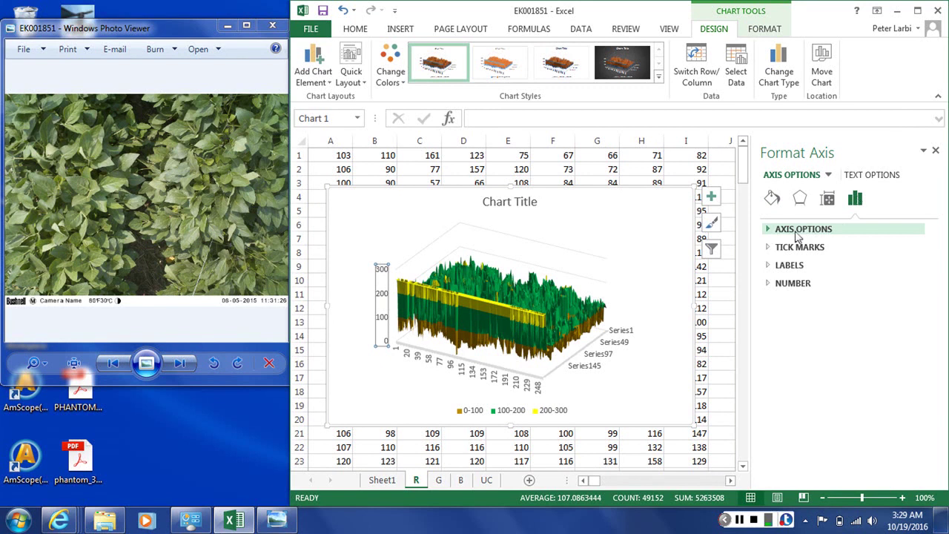
left_click(799, 229)
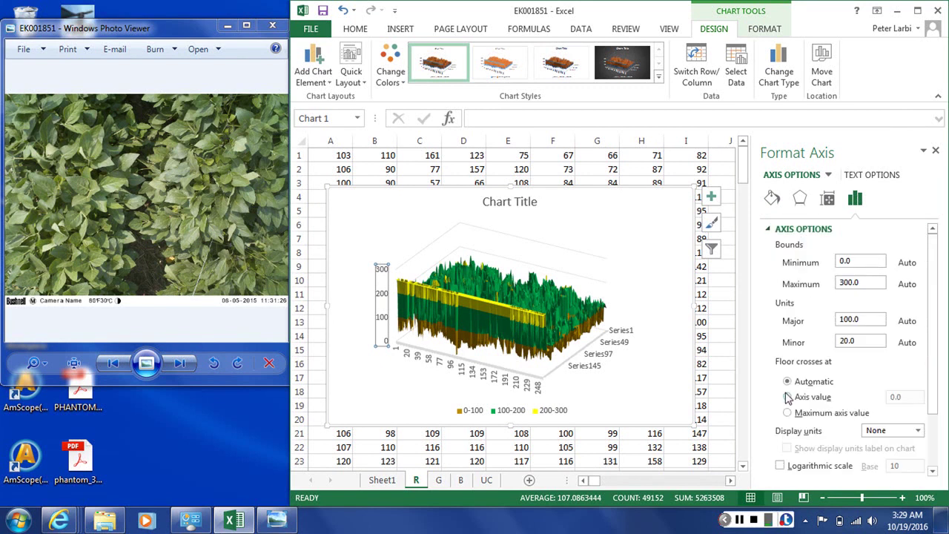
left_click(858, 260)
left_click_drag(842, 284, 864, 280)
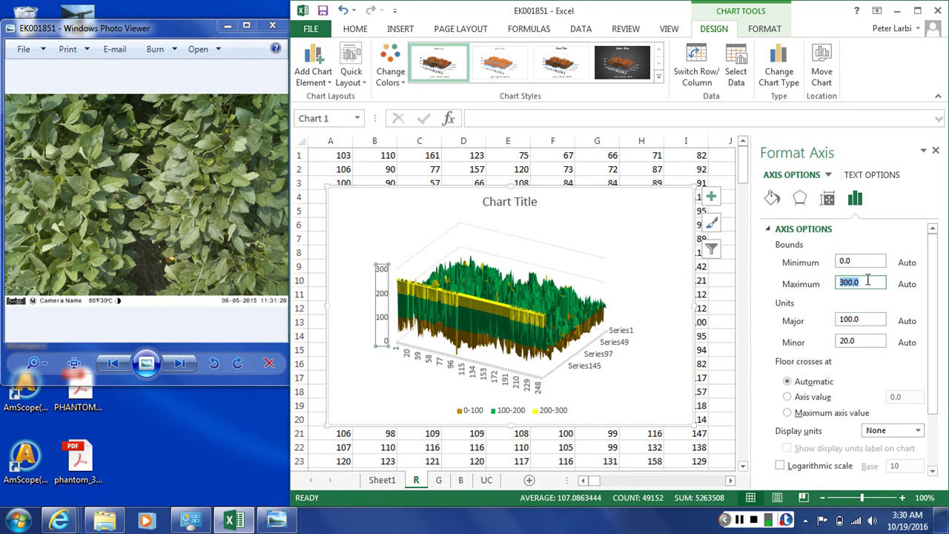
type("250")
key("shift+Tab")
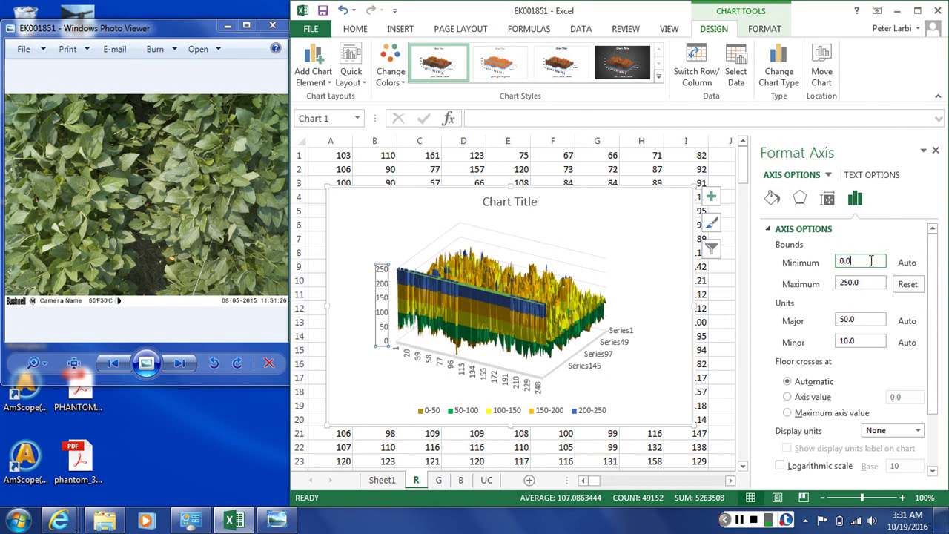
- Fix the vertical axis minimum bound at 0 and its major unit at 50
type("0")
key("Tab")
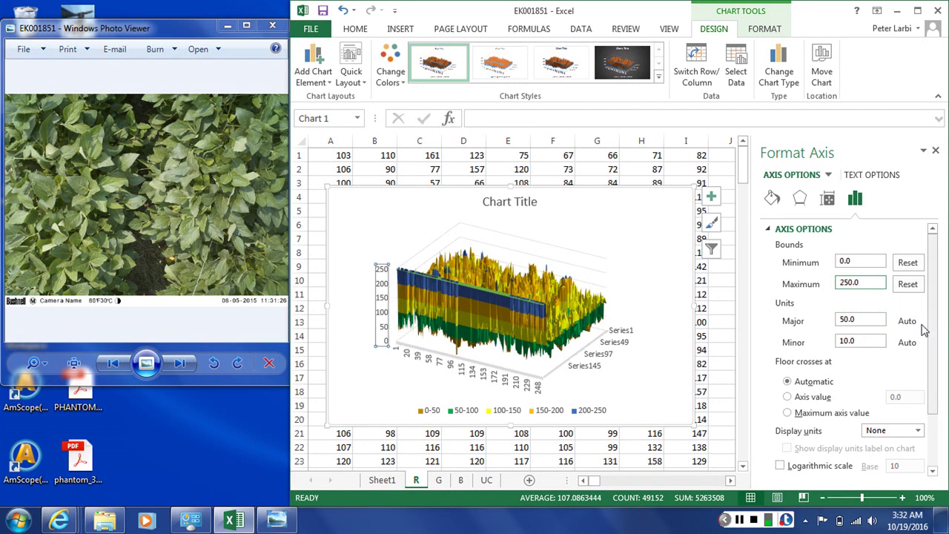
left_click(861, 319)
left_click(906, 330)
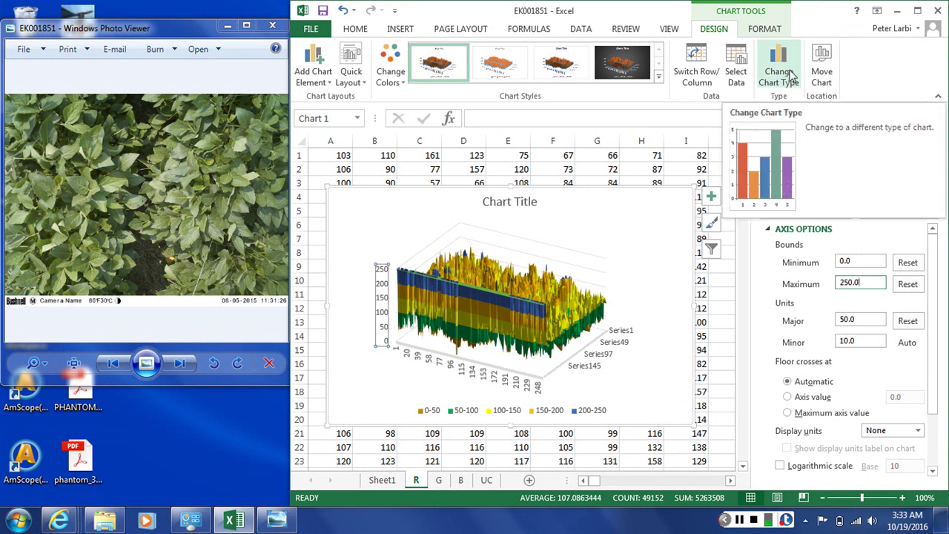
- Change the chart type back to Contour and fill the 100-150 band with standard light green
left_click(792, 77)
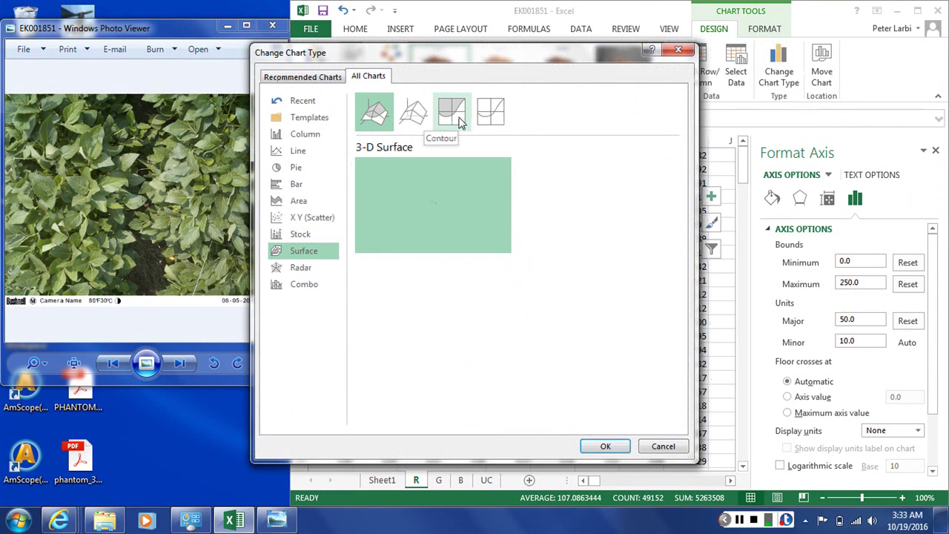
left_click(605, 447)
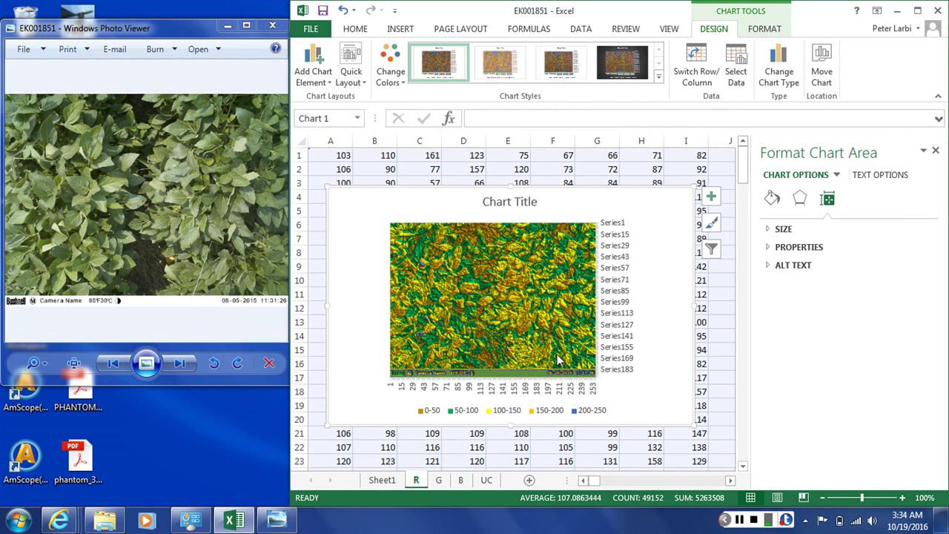
left_click(502, 414)
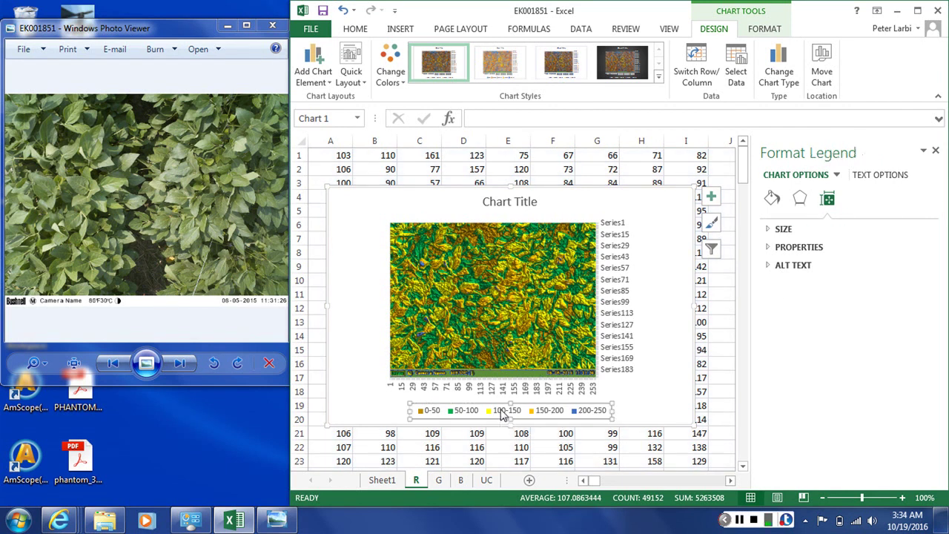
left_click(502, 414)
right_click(502, 414)
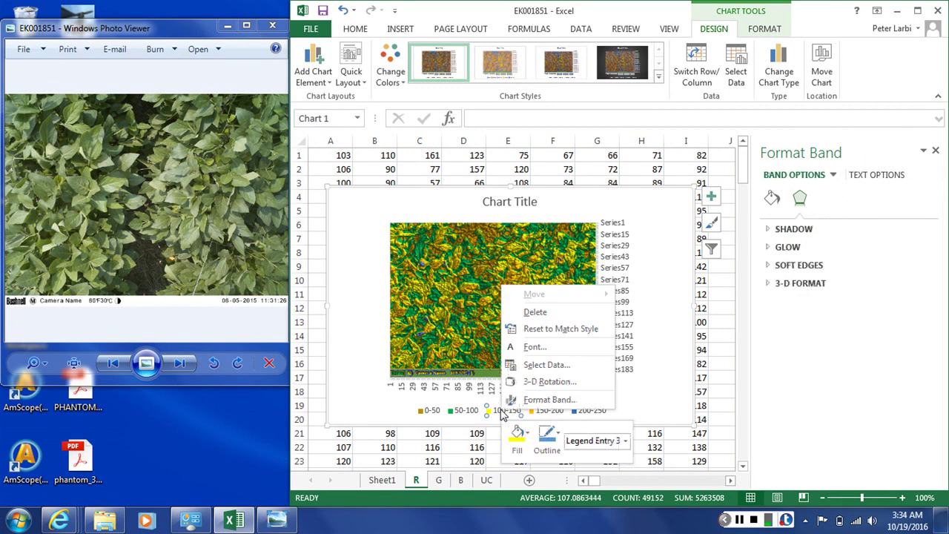
left_click(518, 438)
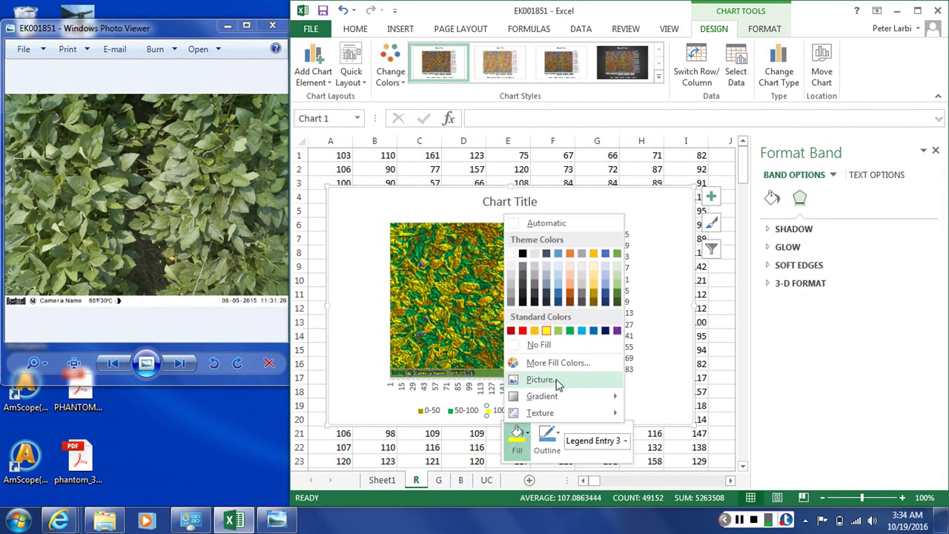
left_click(558, 330)
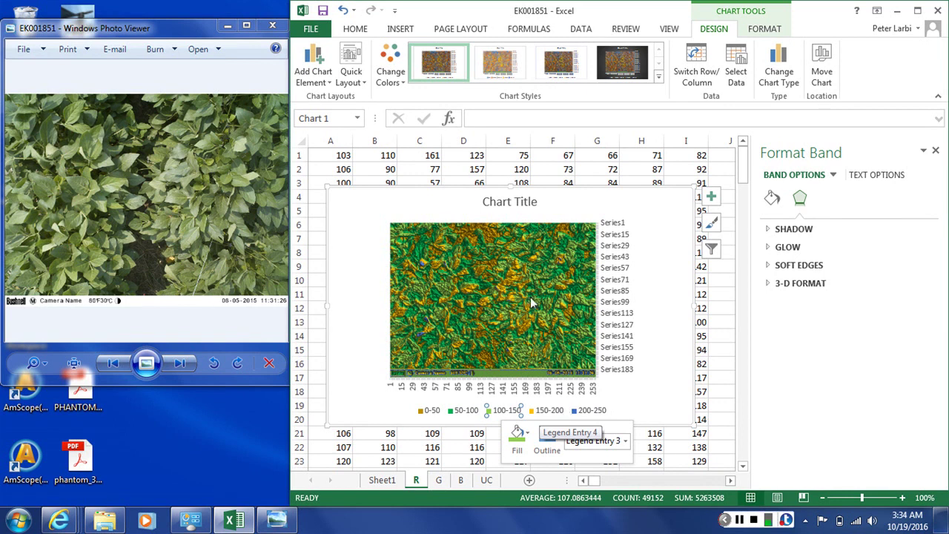
- Fill the chart's 150-200 band with a lighter shade of the green theme color
left_click(553, 413)
right_click(553, 415)
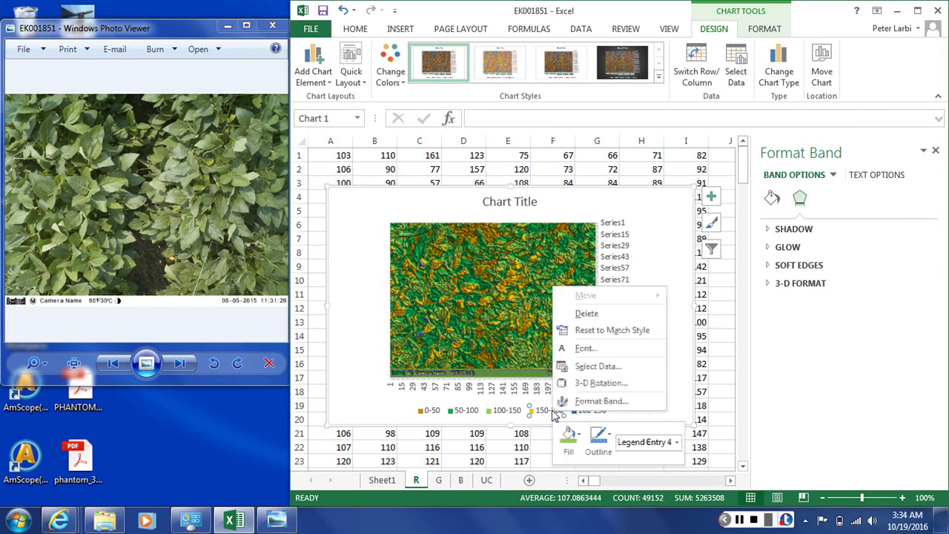
left_click(572, 436)
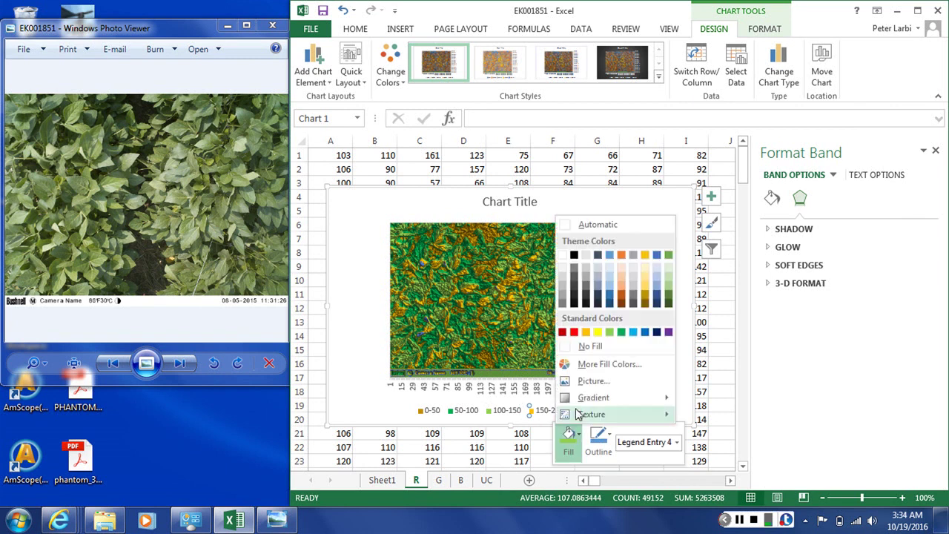
left_click(669, 289)
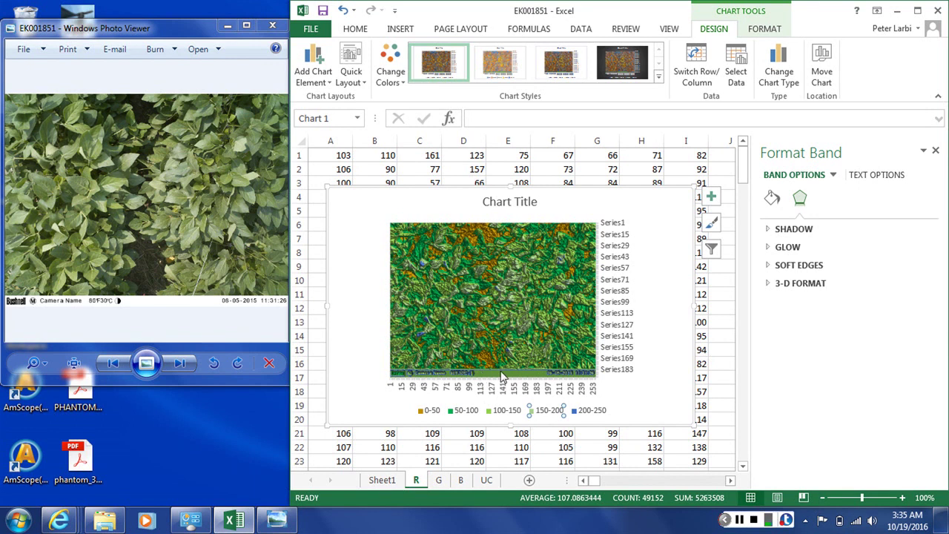
- Fill the chart's 200-250 band with standard yellow
left_click(590, 414)
right_click(590, 415)
left_click(606, 438)
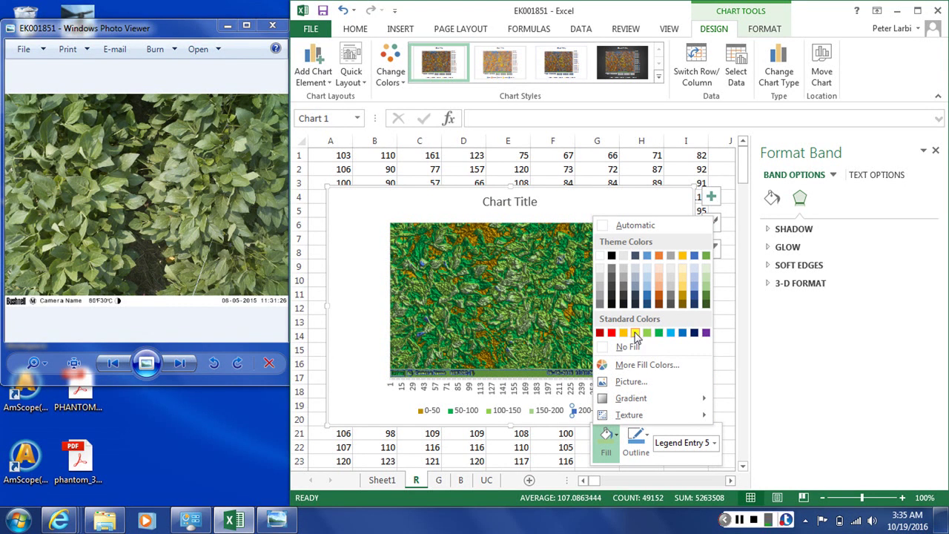
left_click(636, 334)
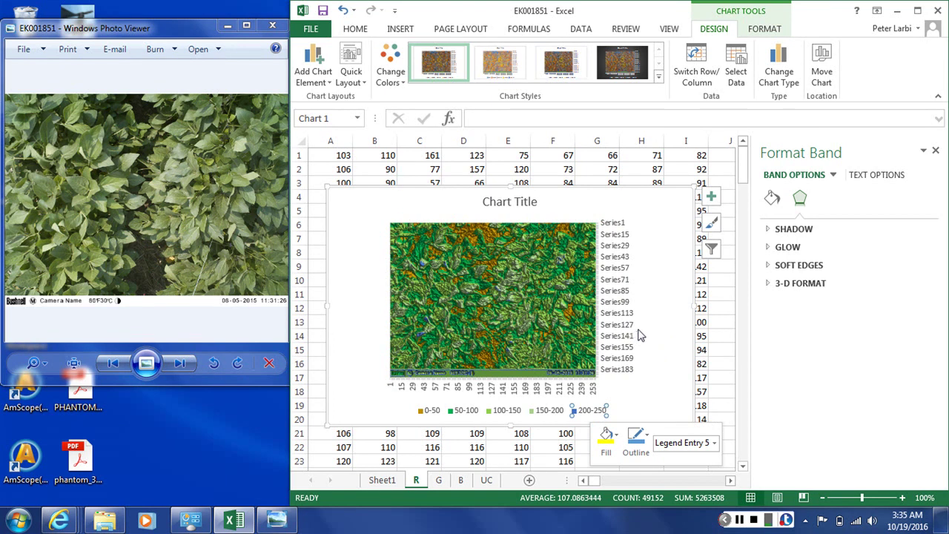
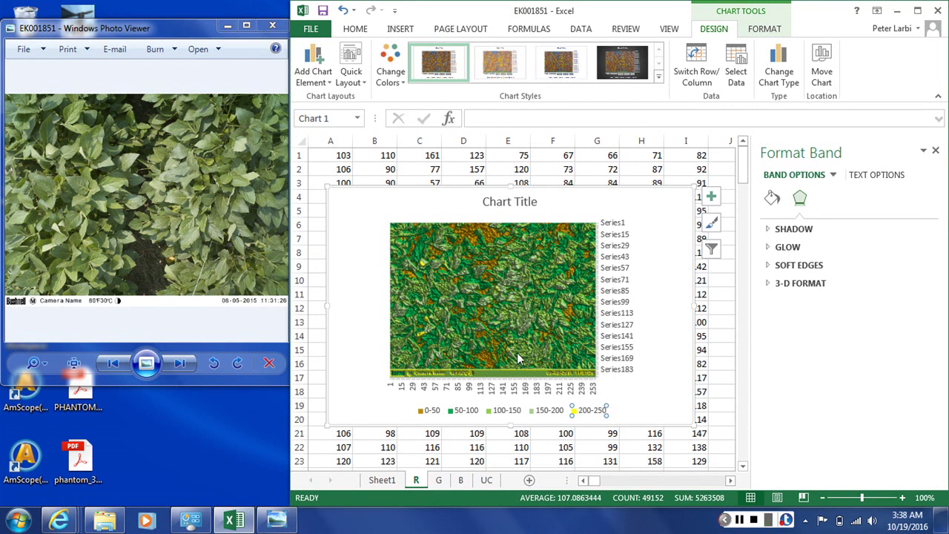
- Examine the G and B sheets, and open the UC sheet to review the row 2 values in columns A to C
left_click(439, 480)
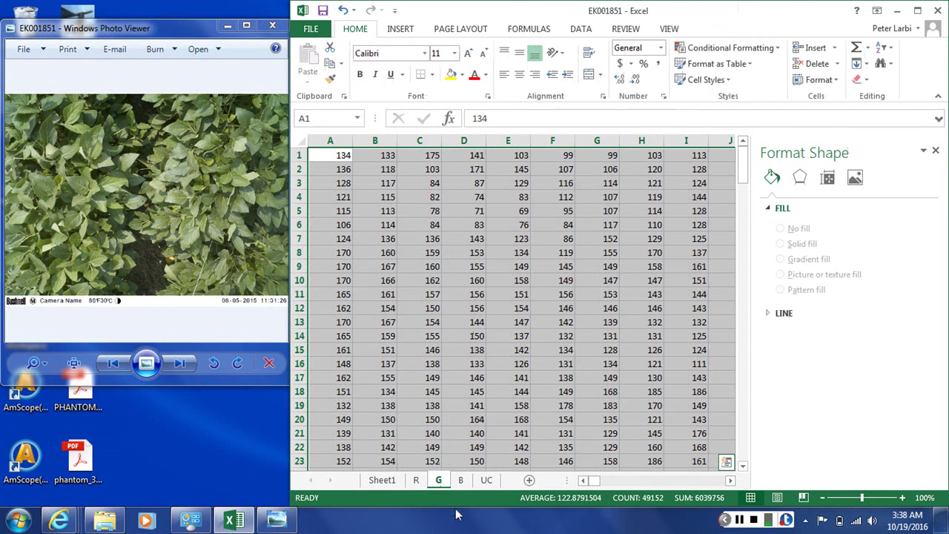
left_click(461, 482)
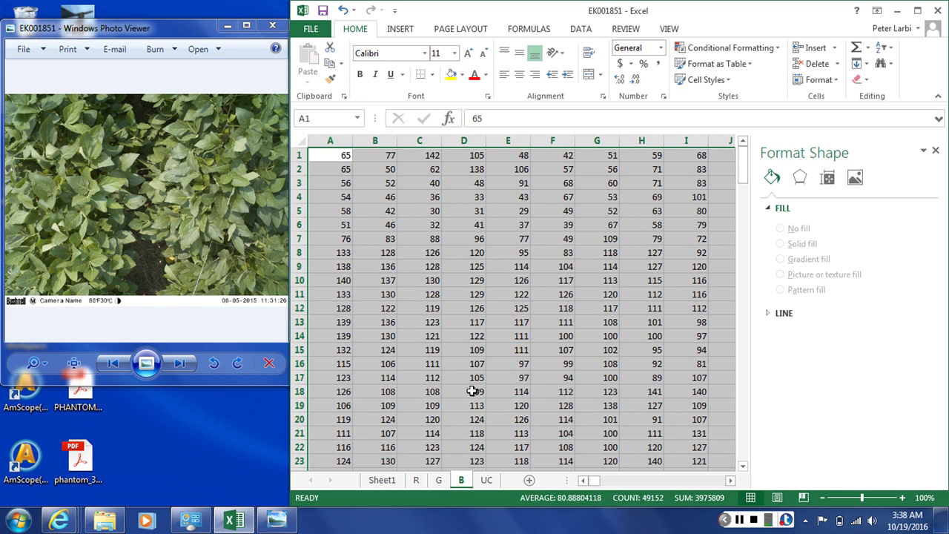
left_click(486, 481)
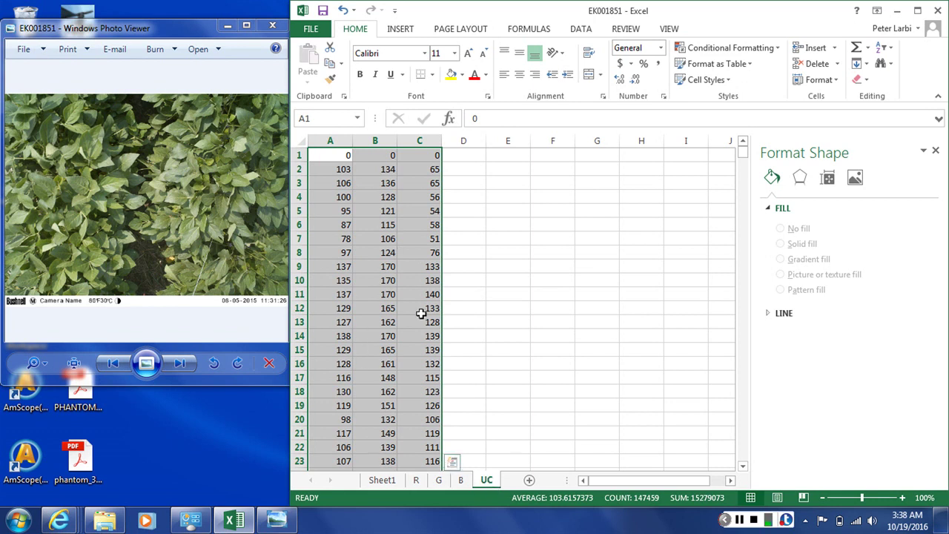
left_click(336, 157)
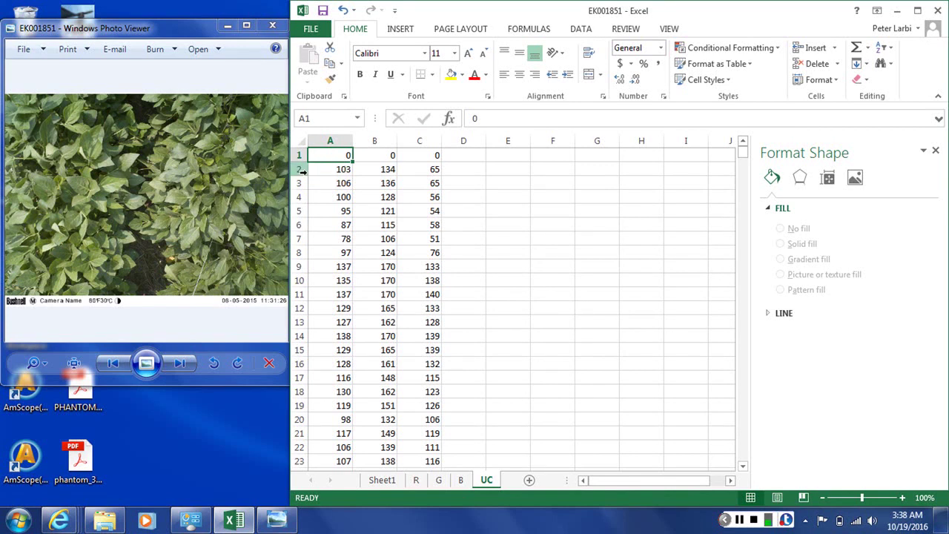
left_click(345, 170)
left_click(375, 169)
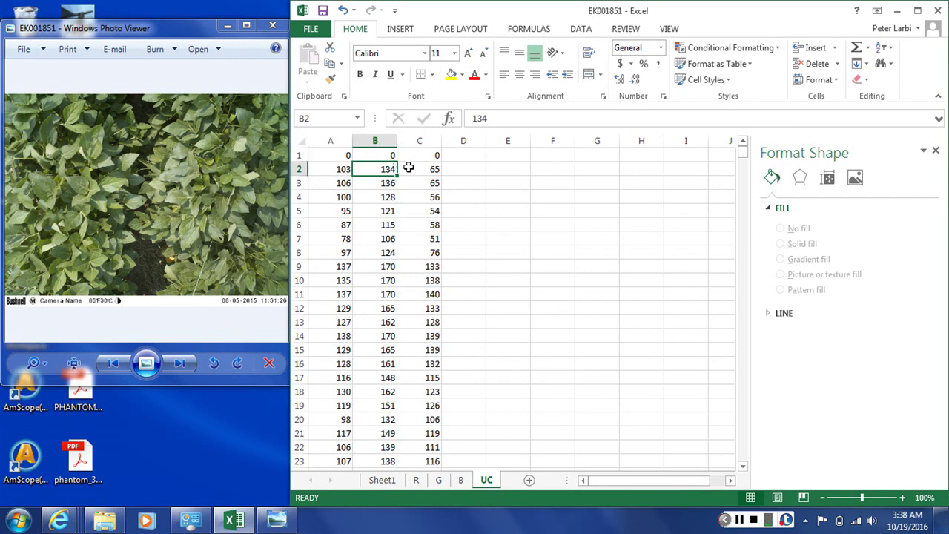
left_click(409, 166)
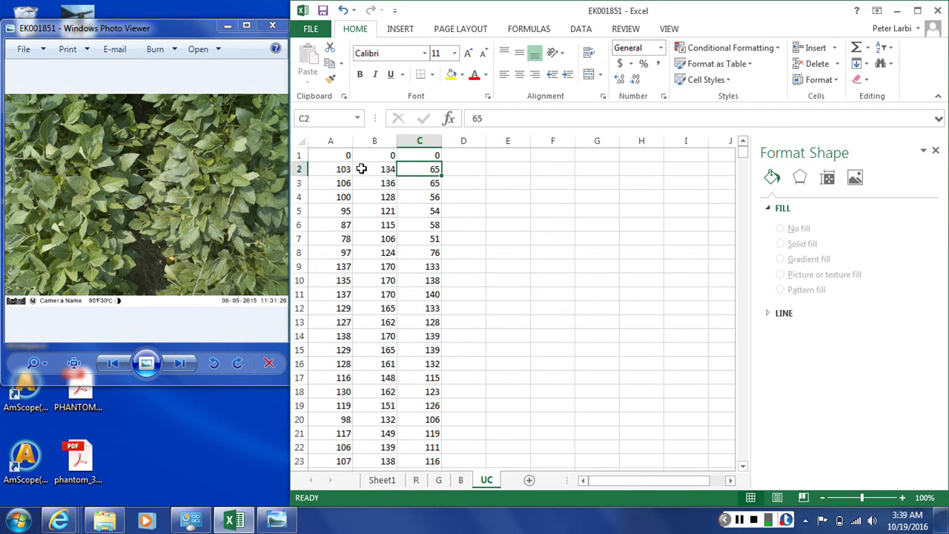
left_click(339, 169)
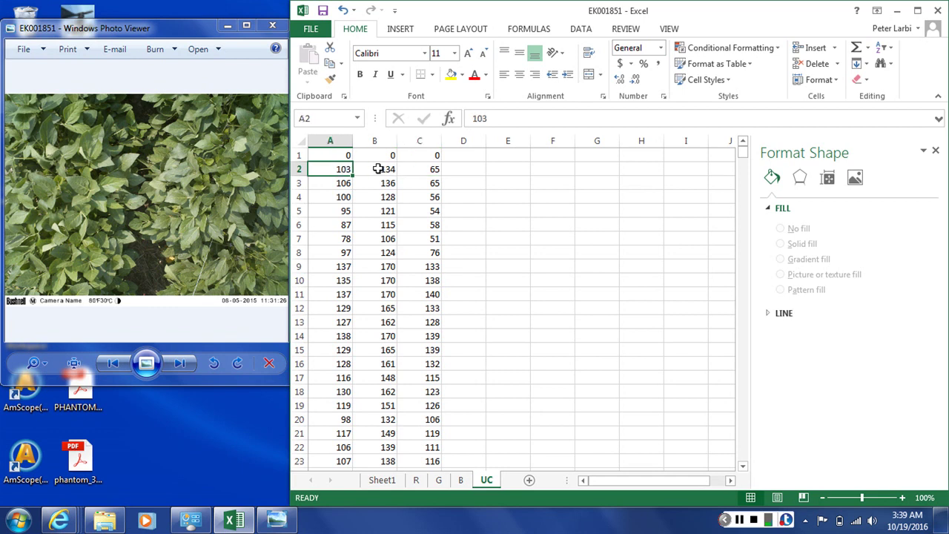
left_click(377, 167)
left_click(429, 169)
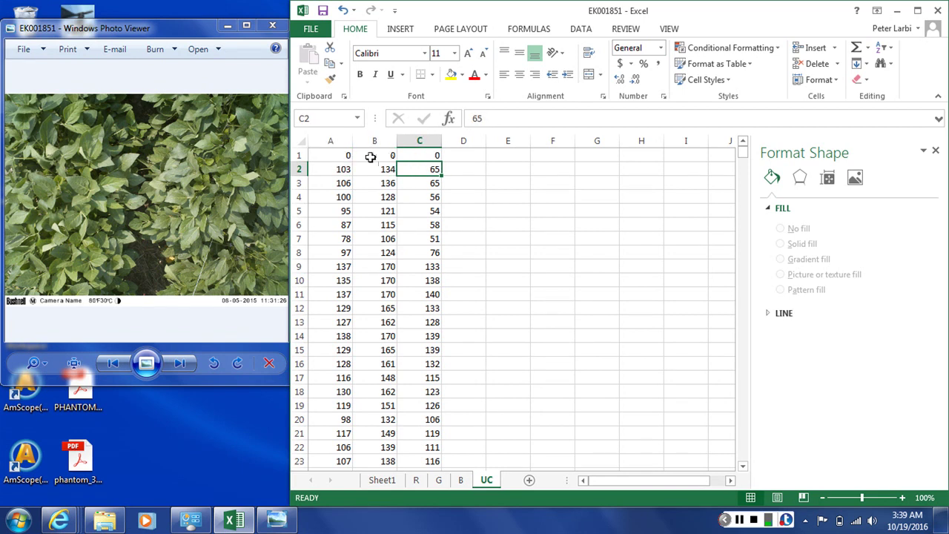
- Label cells A1, B1 and C1 on the UC sheet as R, G and B
left_click(349, 157)
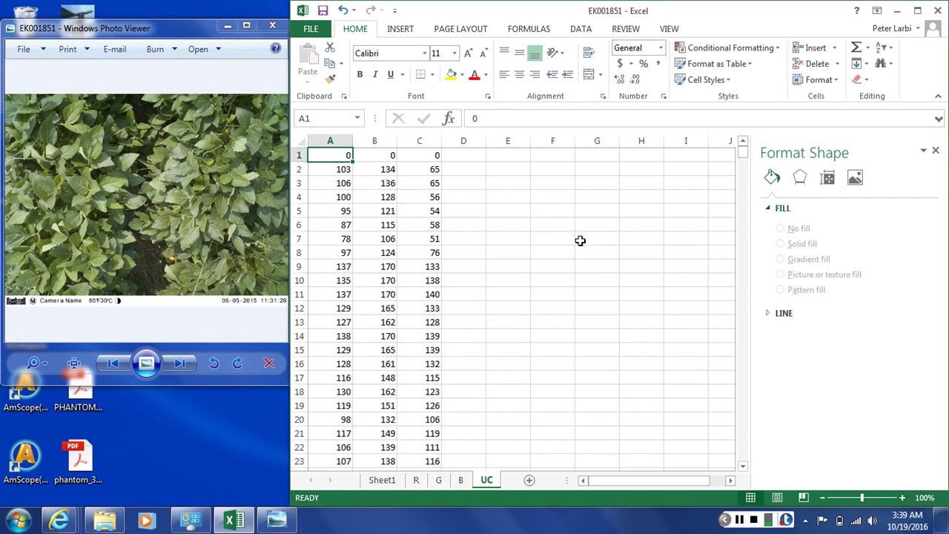
type("R")
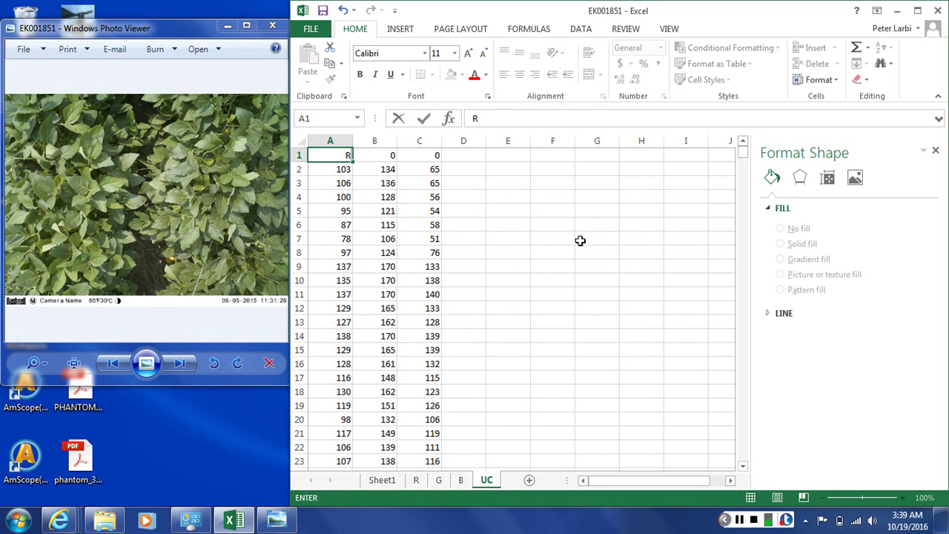
key("Tab")
type("G")
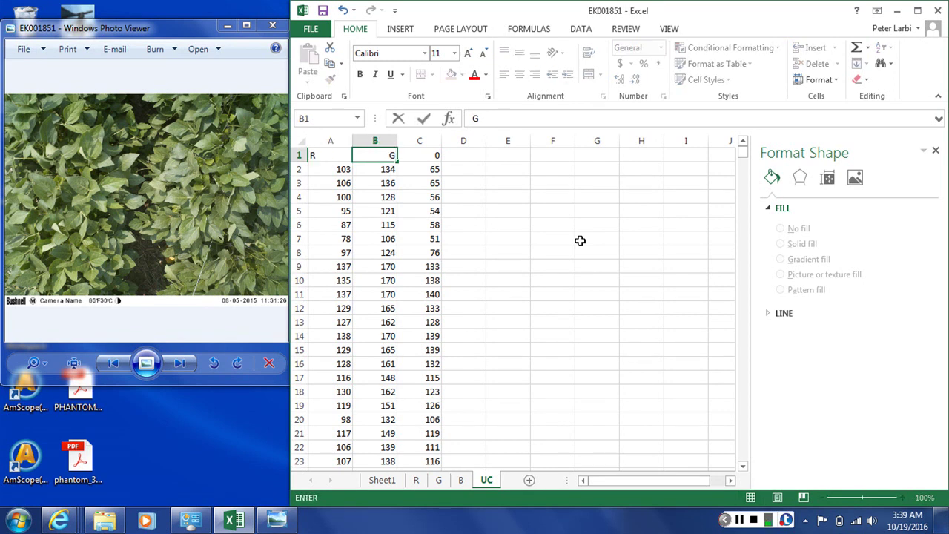
key("Tab")
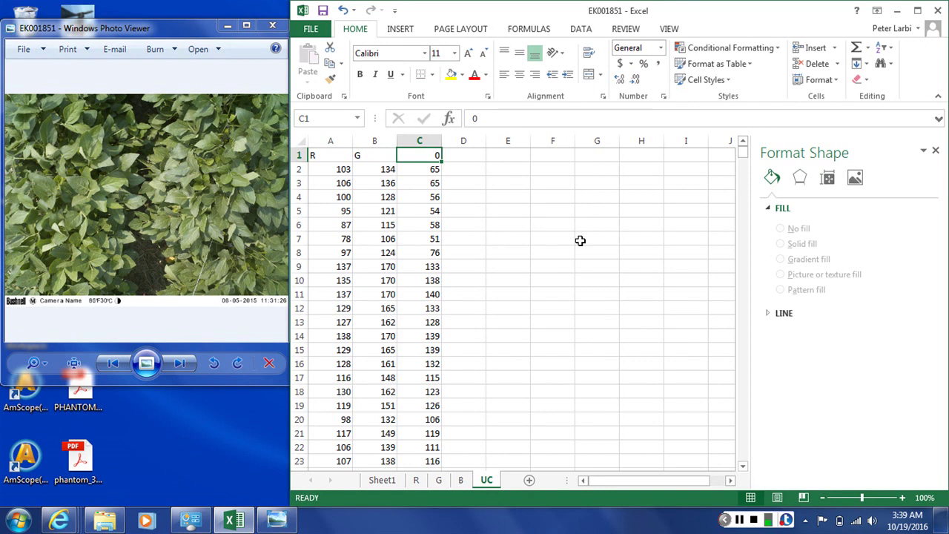
type("B")
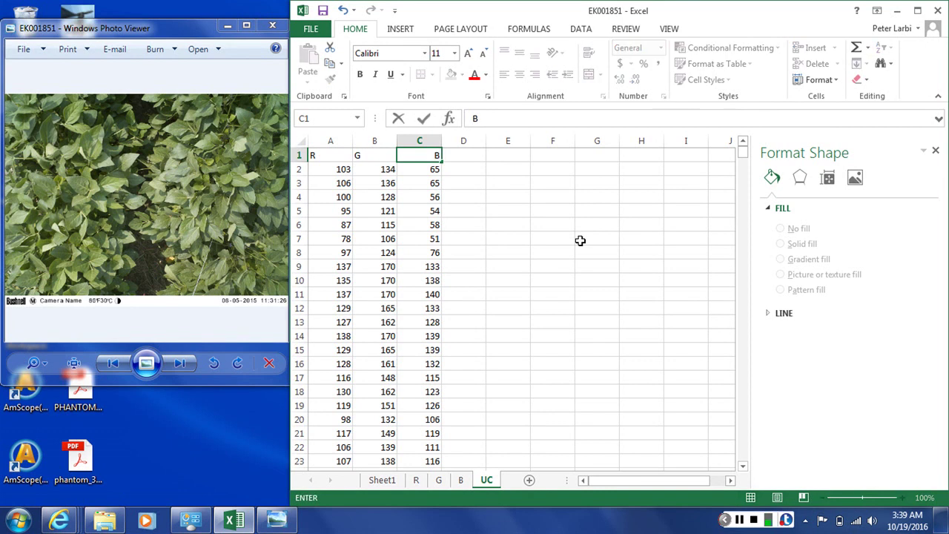
key("Tab")
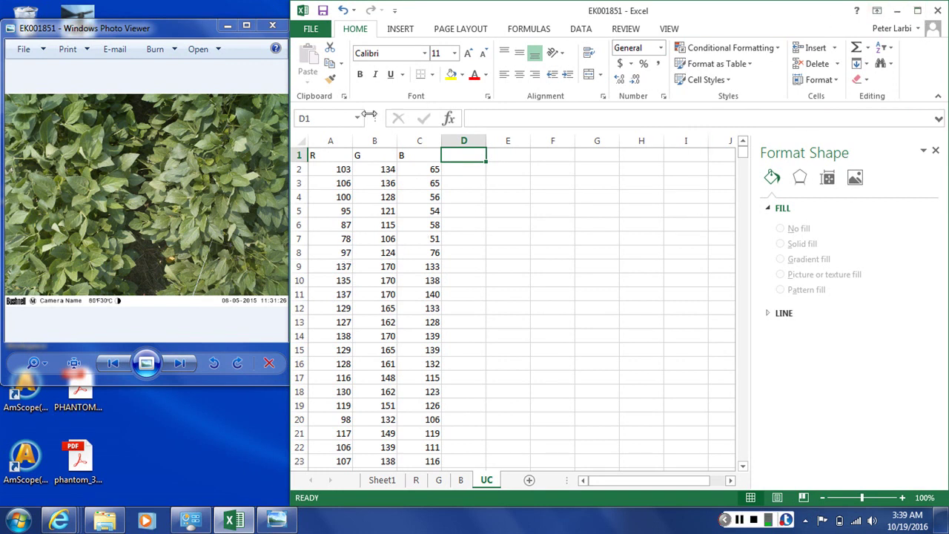
- Maximize the workbook window and insert an XY scatter chart of the R and G columns
left_click(917, 11)
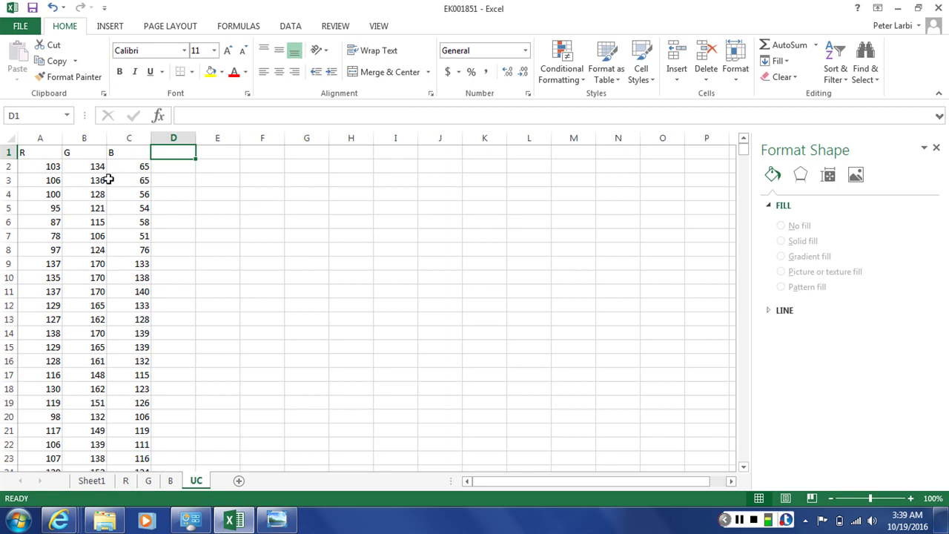
left_click(47, 152)
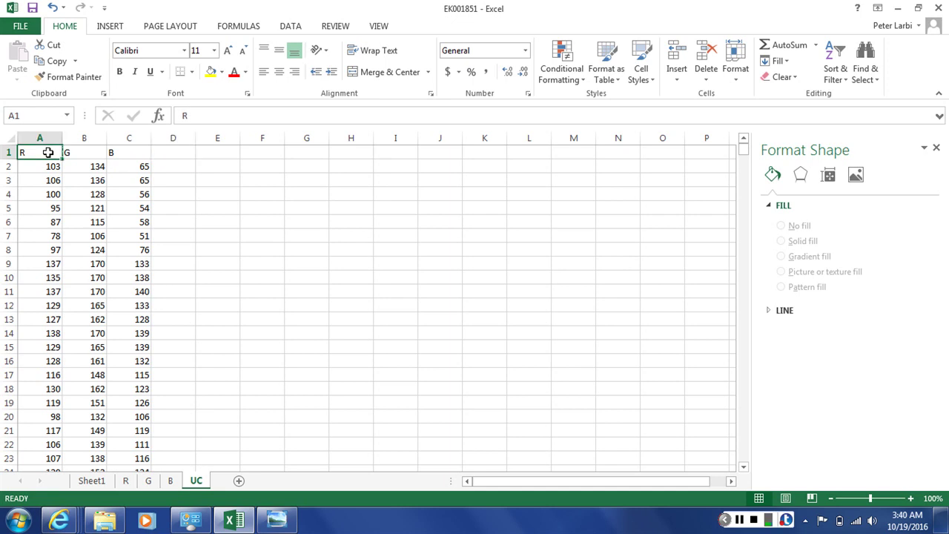
left_click_drag(43, 138, 77, 138)
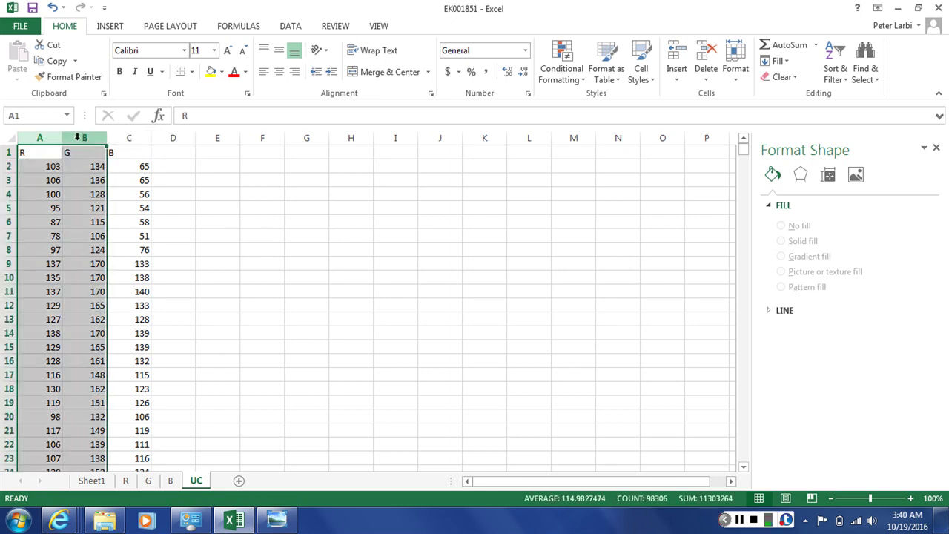
left_click(111, 26)
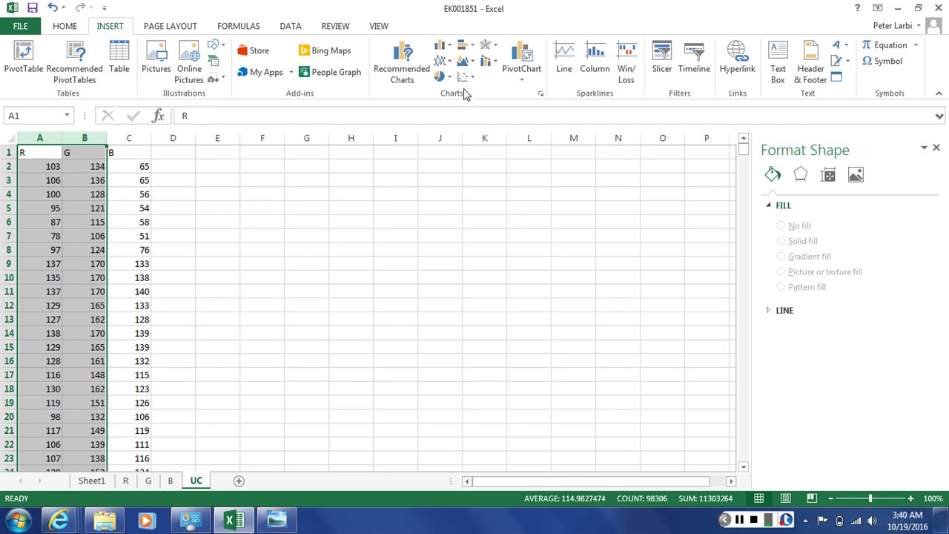
left_click(541, 101)
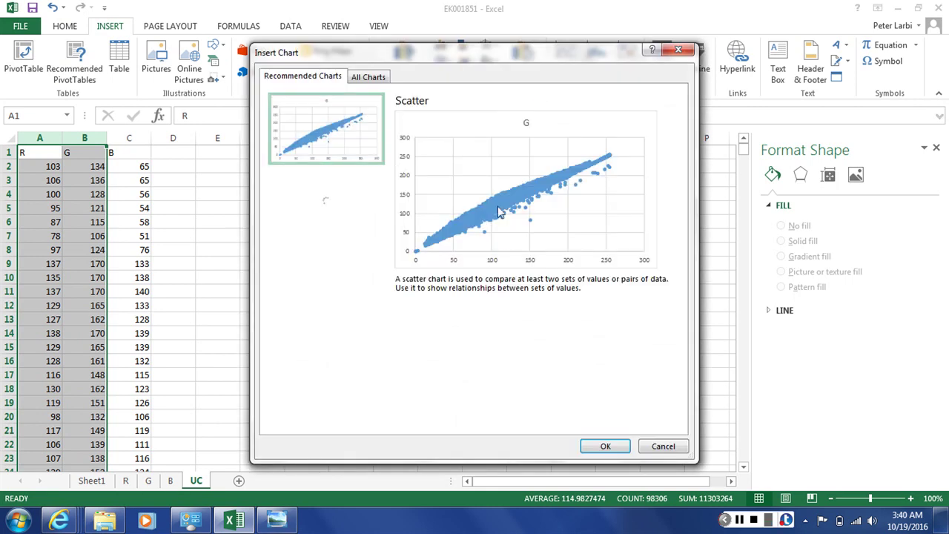
left_click(371, 77)
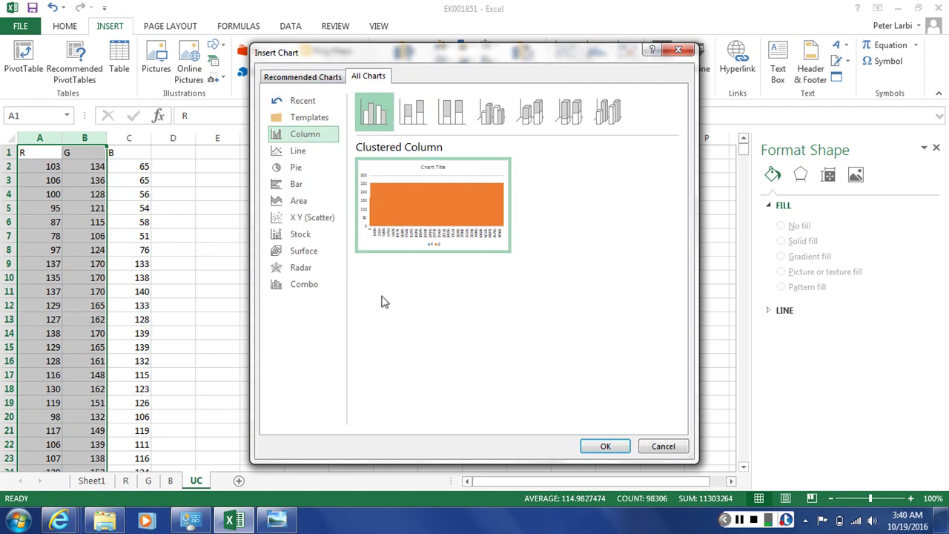
left_click(296, 221)
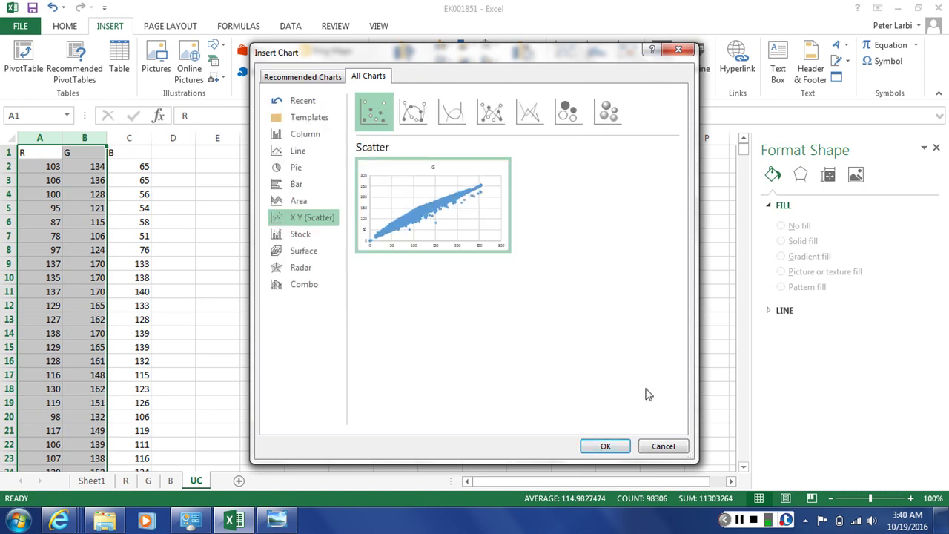
left_click(607, 447)
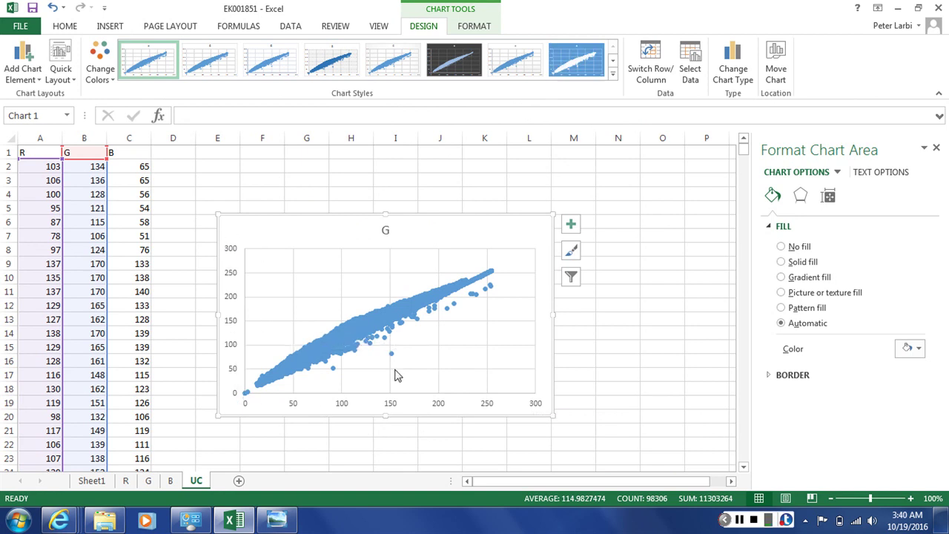
- Switch the scatter series to built-in markers and set the marker size to 2
mouse_move(392, 355)
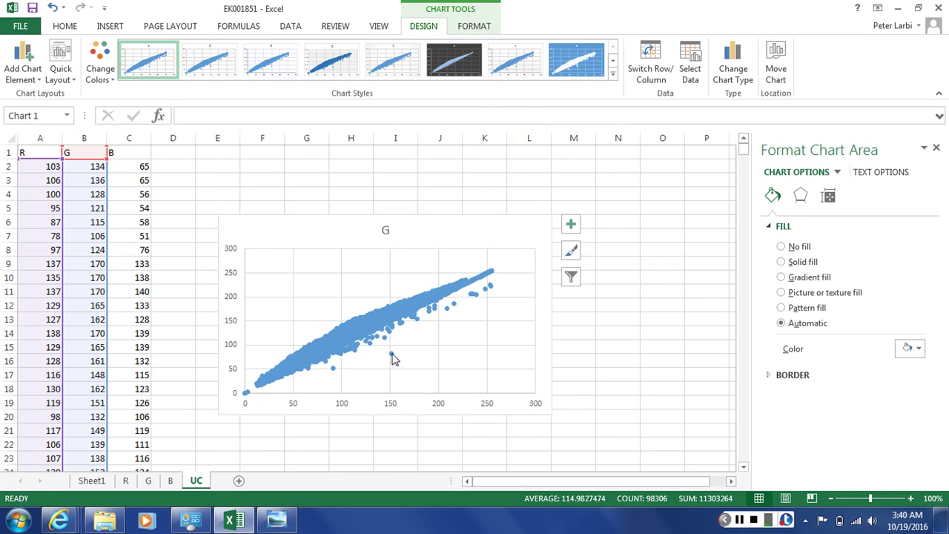
left_click(392, 355)
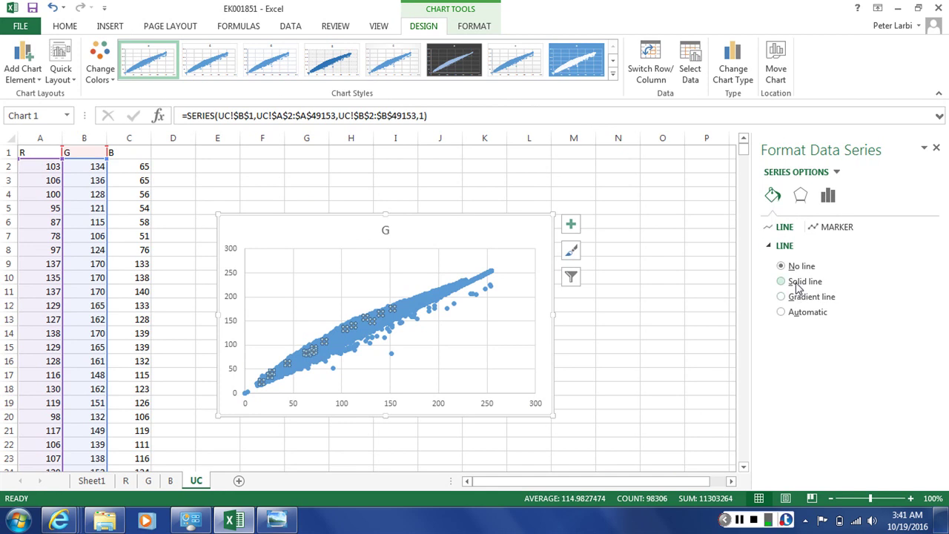
left_click(834, 231)
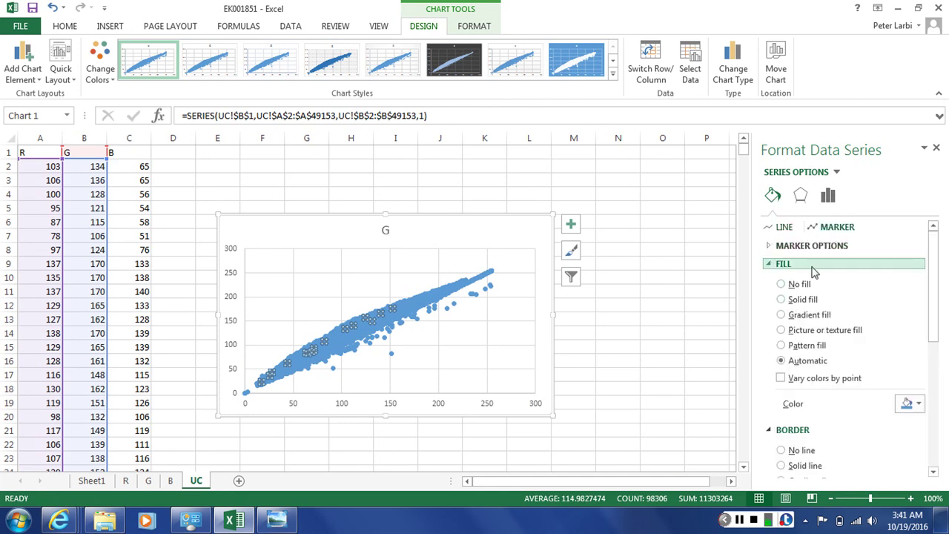
left_click(792, 250)
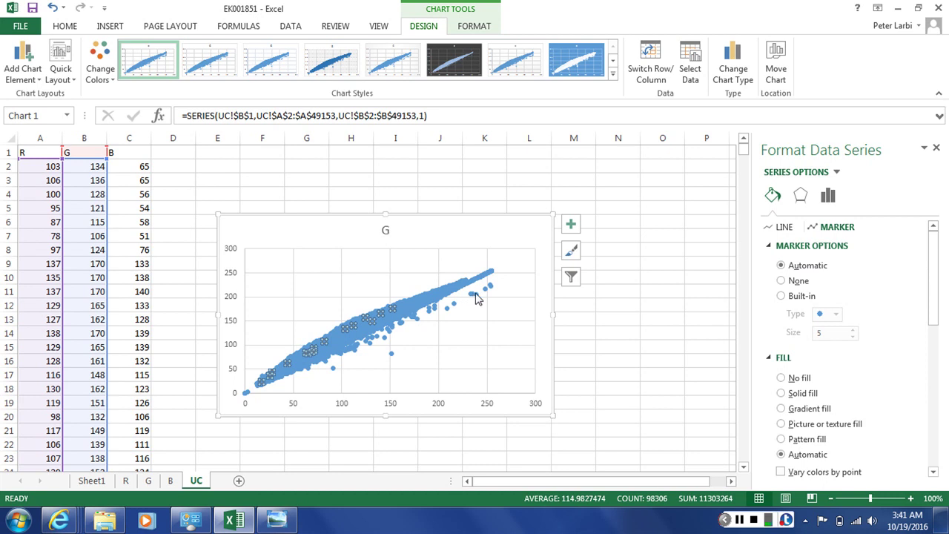
mouse_move(493, 291)
left_click(781, 296)
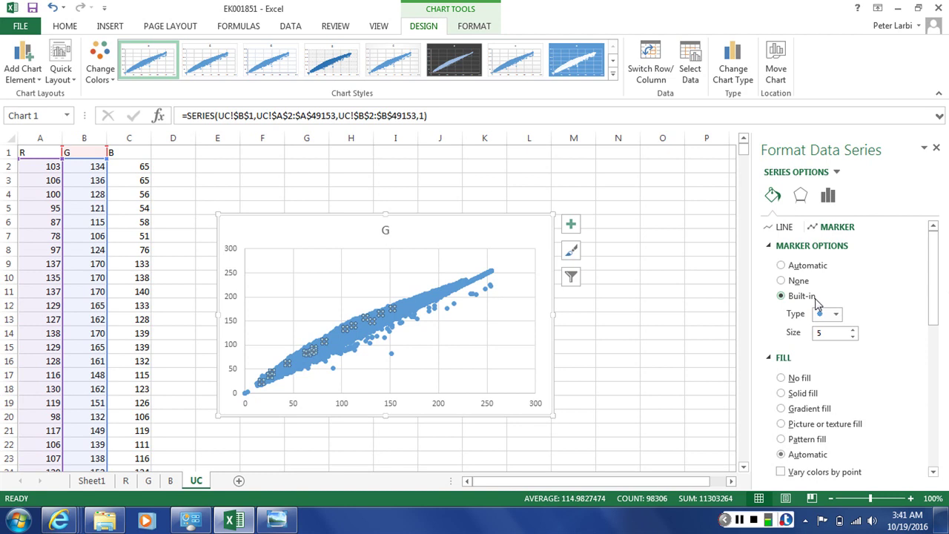
left_click(854, 337)
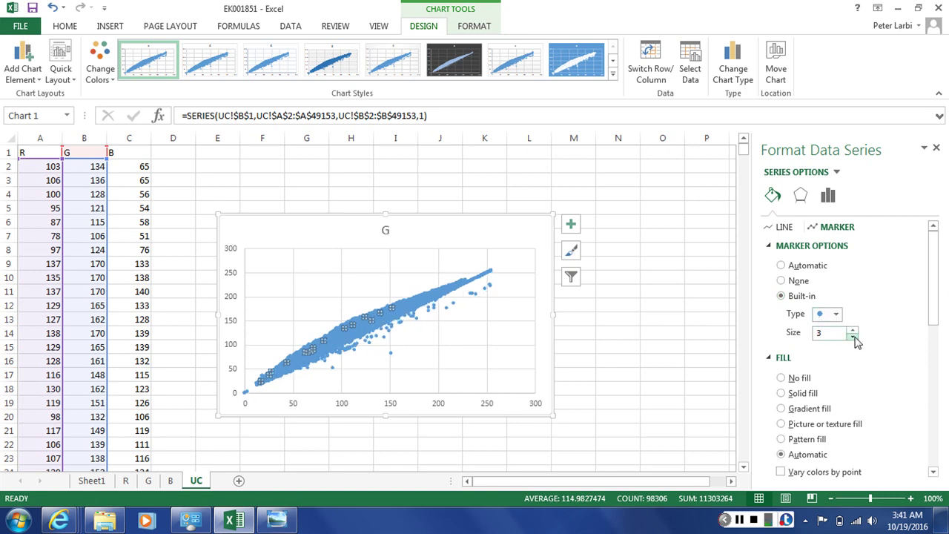
left_click(853, 338)
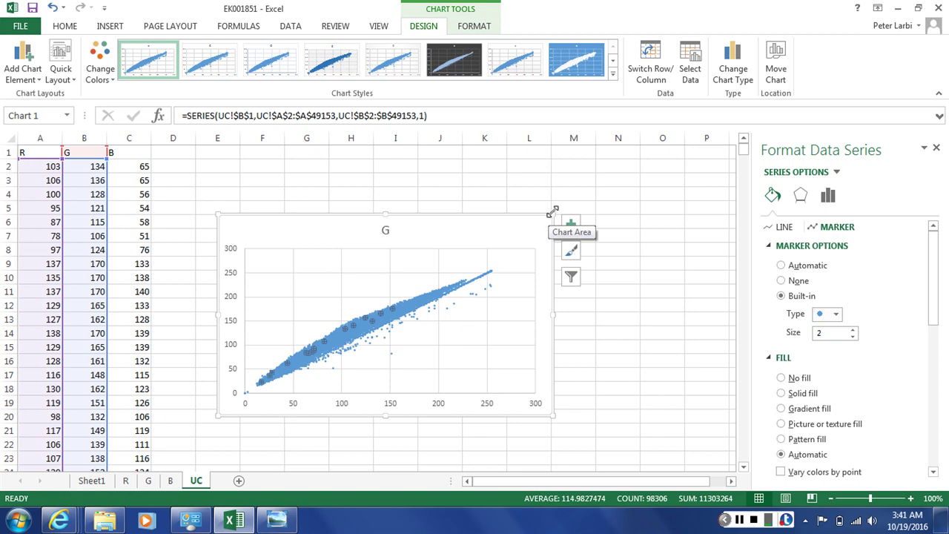
- Enlarge the scatter chart to cover about columns E to N and rows 2 to 23, and change its marker type to the plus sign
left_click_drag(549, 213, 613, 169)
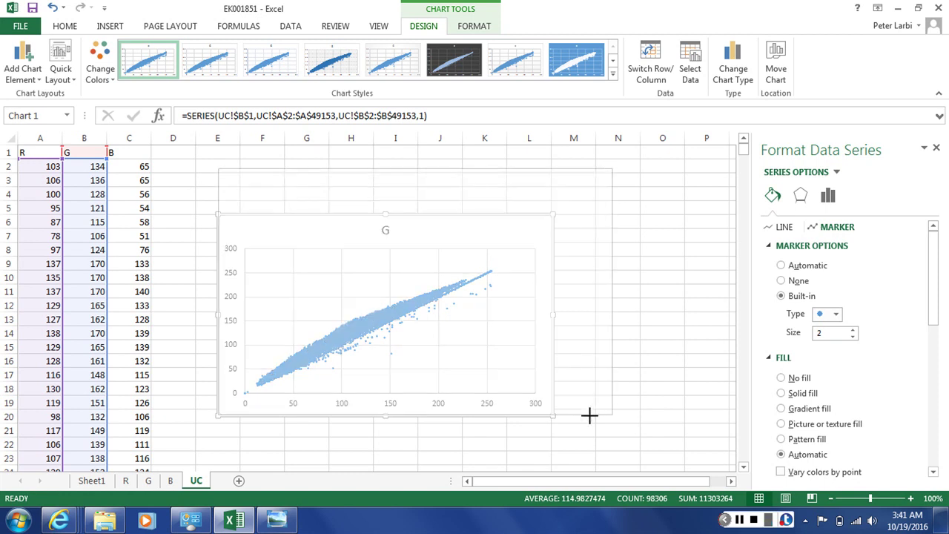
left_click_drag(612, 417, 631, 459)
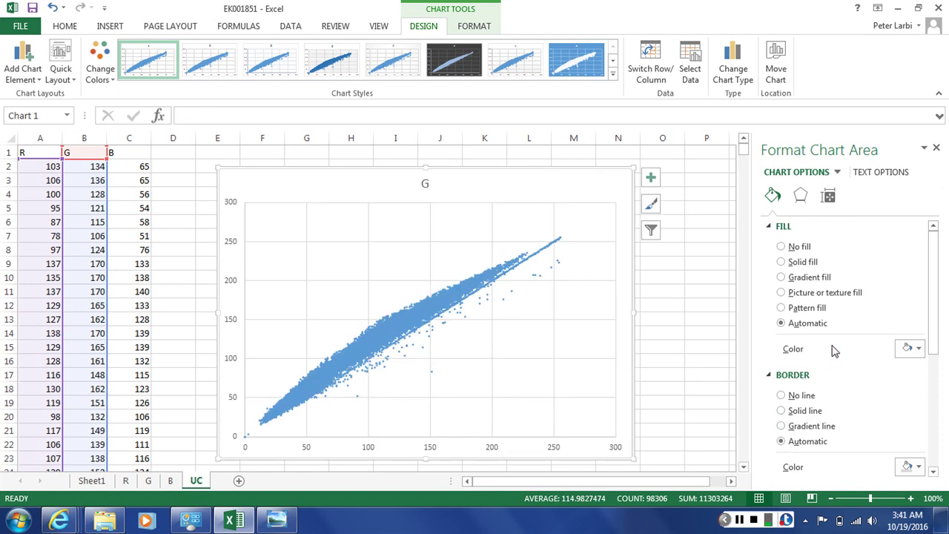
left_click(504, 304)
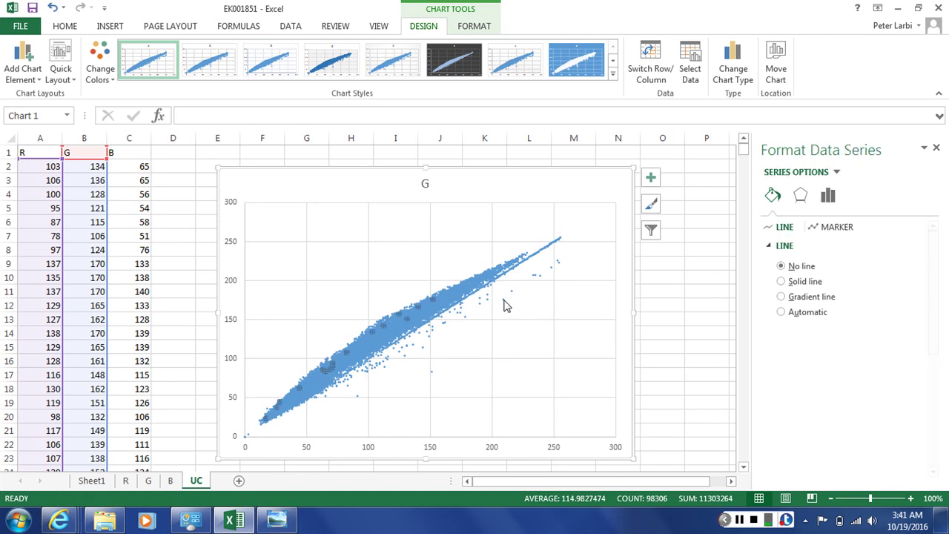
left_click(845, 228)
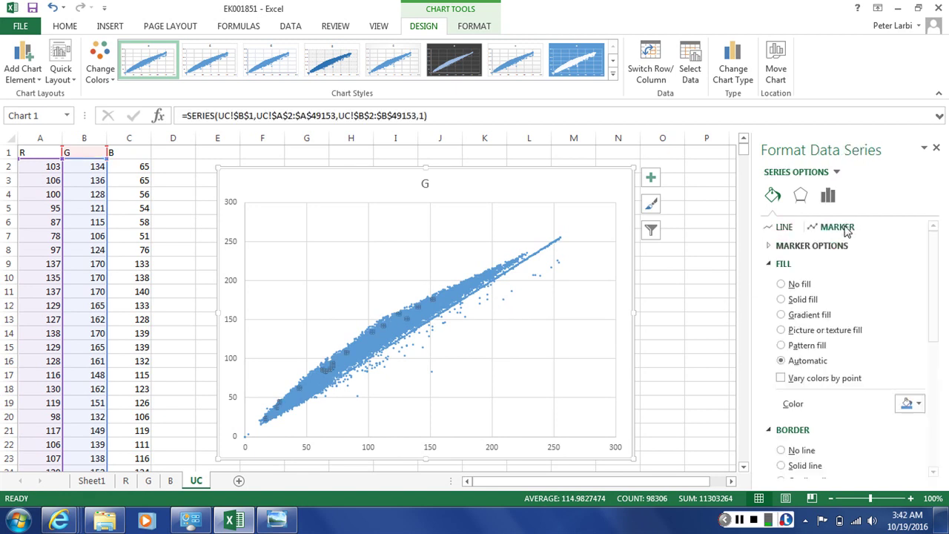
left_click(803, 250)
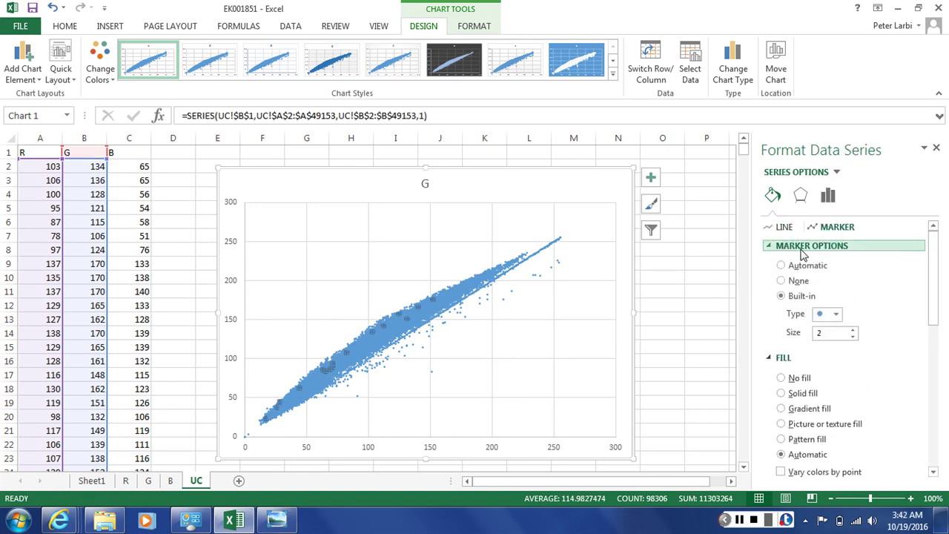
left_click(836, 315)
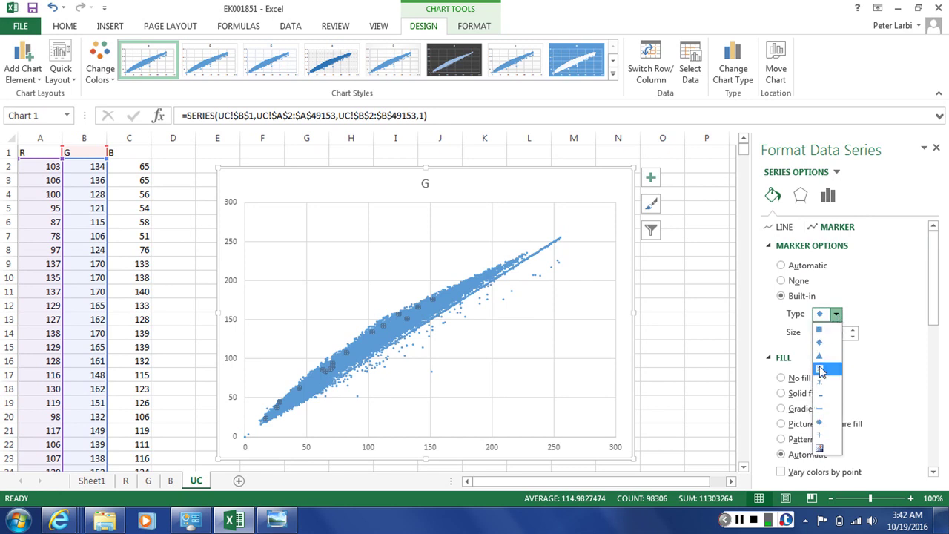
left_click(821, 436)
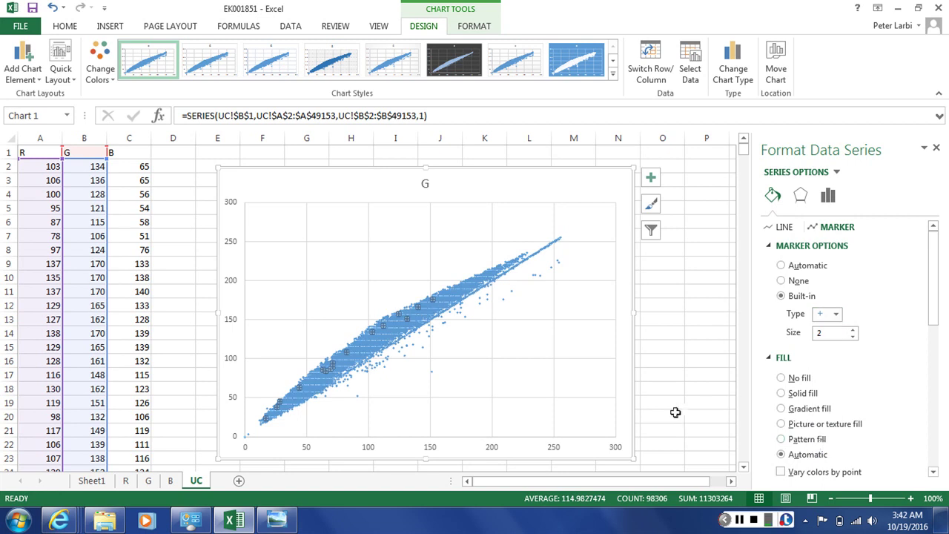
left_click(547, 348)
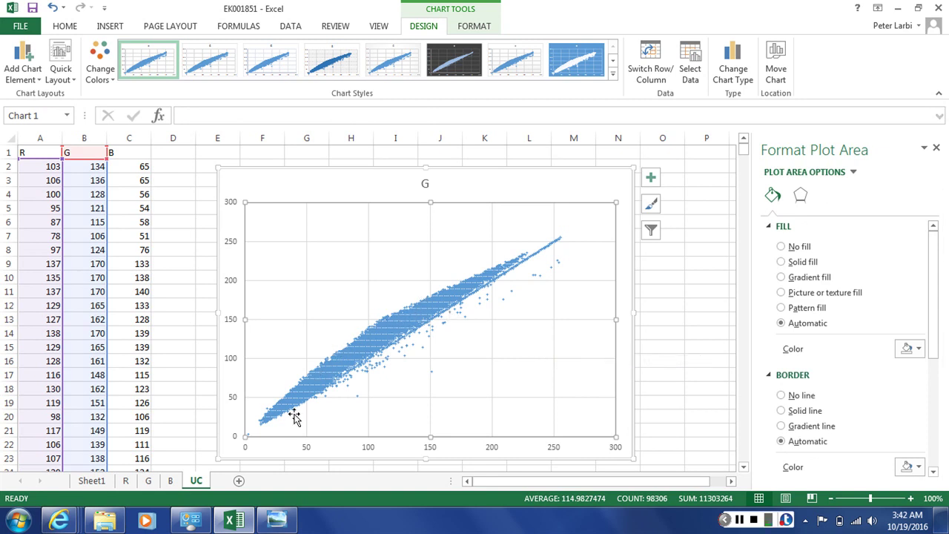
- Move the chart series' Y-value range from column B to column C to plot B against R
left_click(361, 403)
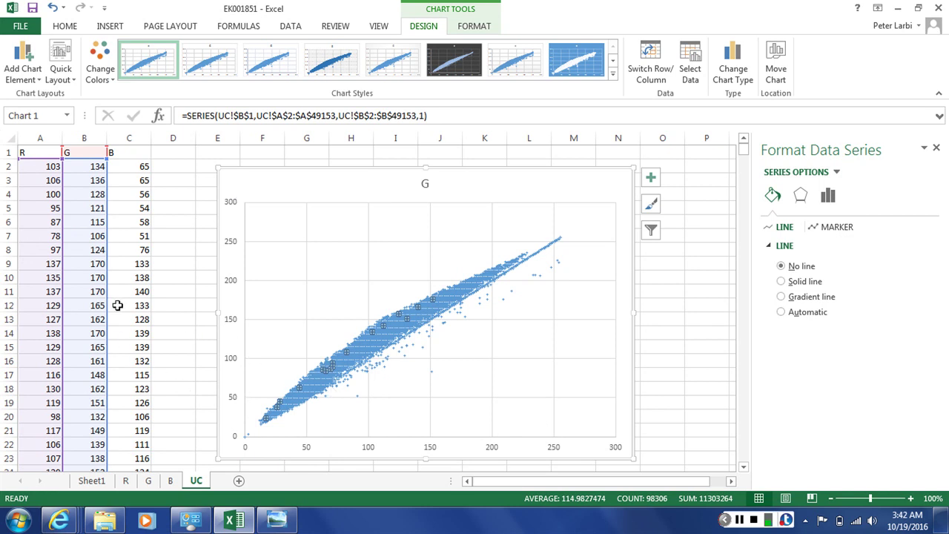
mouse_move(110, 306)
left_mouse_down()
mouse_move(122, 310)
mouse_move(104, 304)
left_mouse_up()
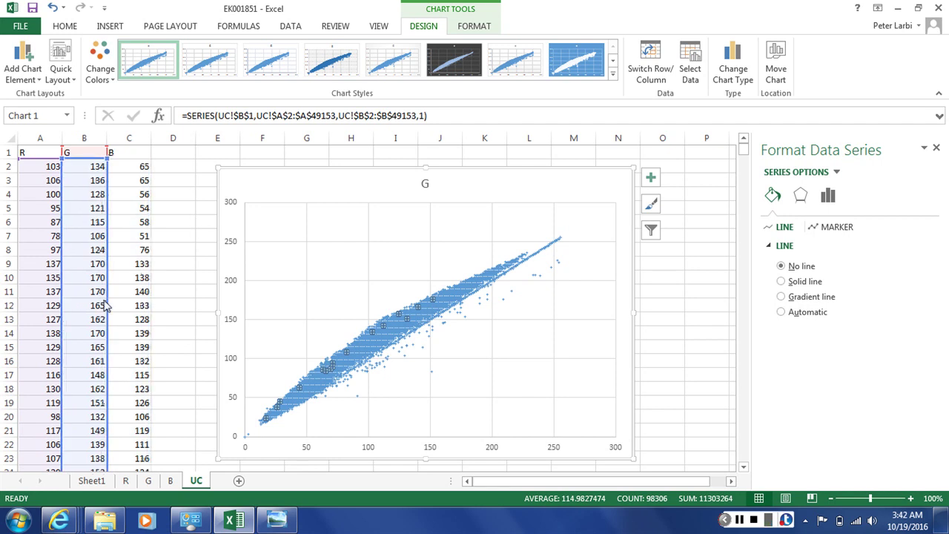
left_click(219, 274)
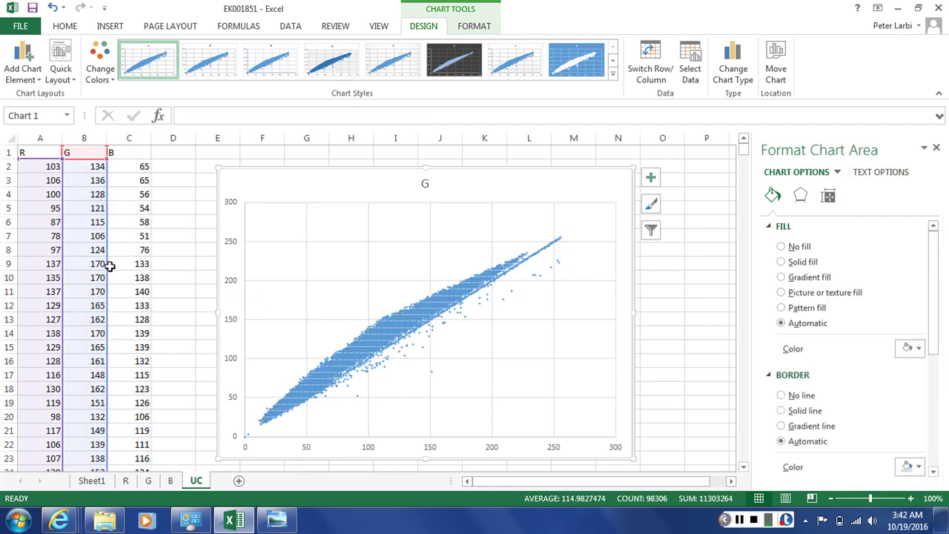
left_click_drag(110, 267, 108, 271)
left_click_drag(108, 249, 120, 250)
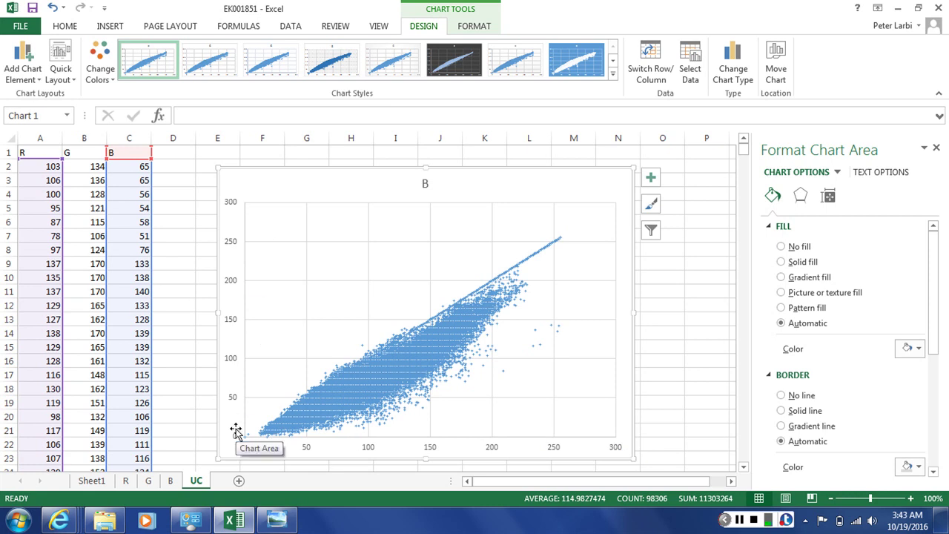
- Move the chart series' X-value range from column A to column B to plot B against G
left_click(331, 412)
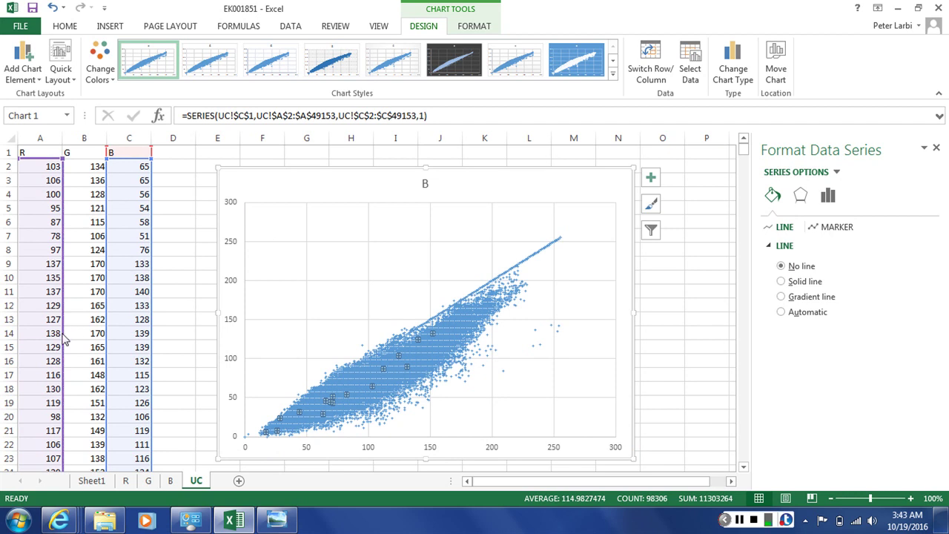
left_click_drag(64, 338, 74, 333)
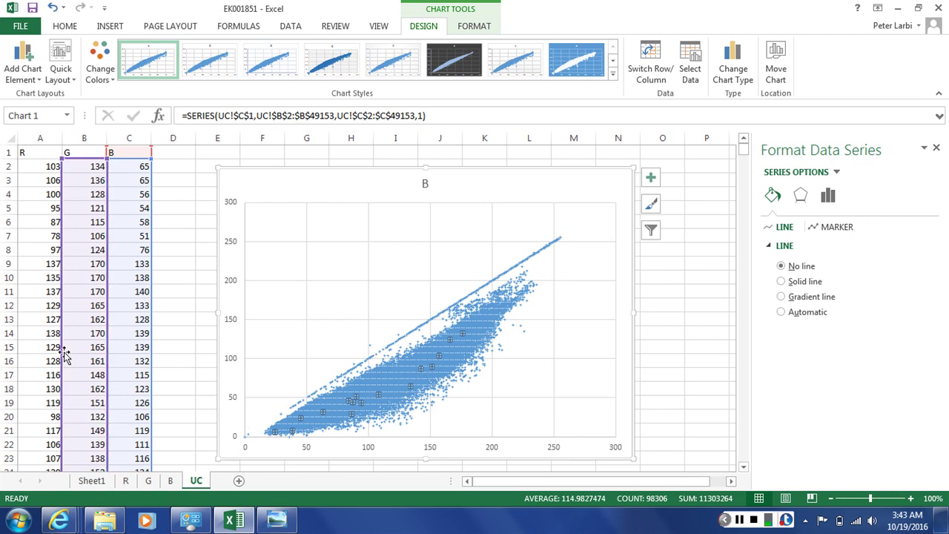
- Move the chart series' X-value range to column A and its Y-value range to column B to plot G against R
left_click_drag(64, 356, 45, 355)
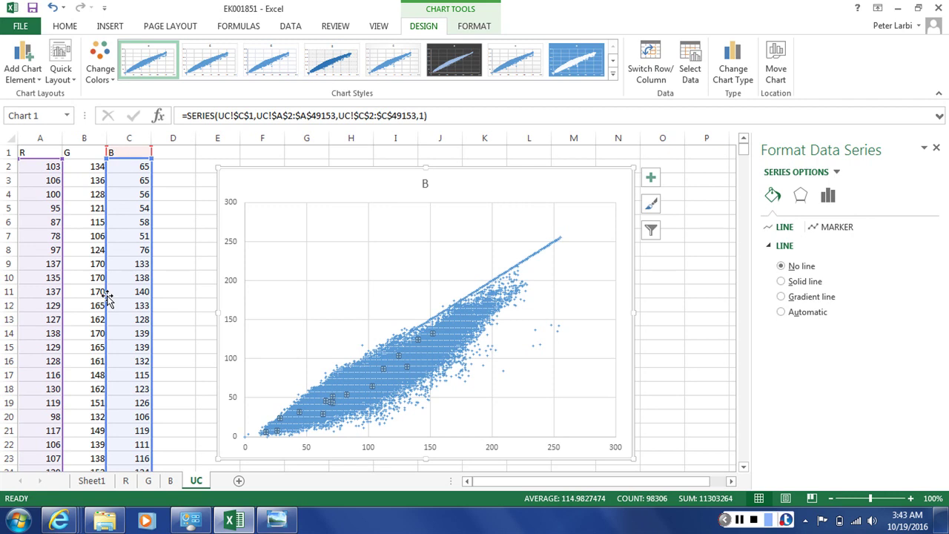
mouse_move(107, 296)
left_mouse_down()
mouse_move(98, 302)
mouse_move(111, 298)
left_mouse_up()
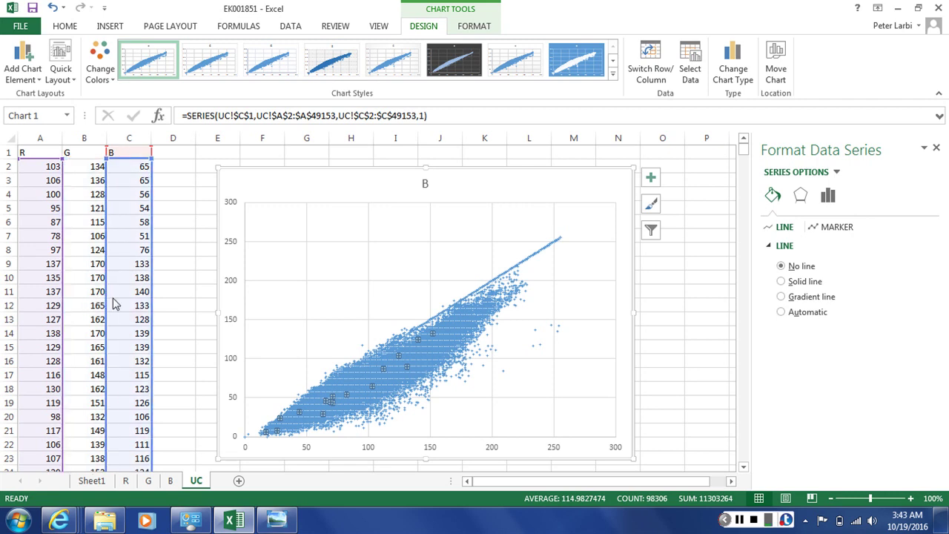
left_click(219, 332)
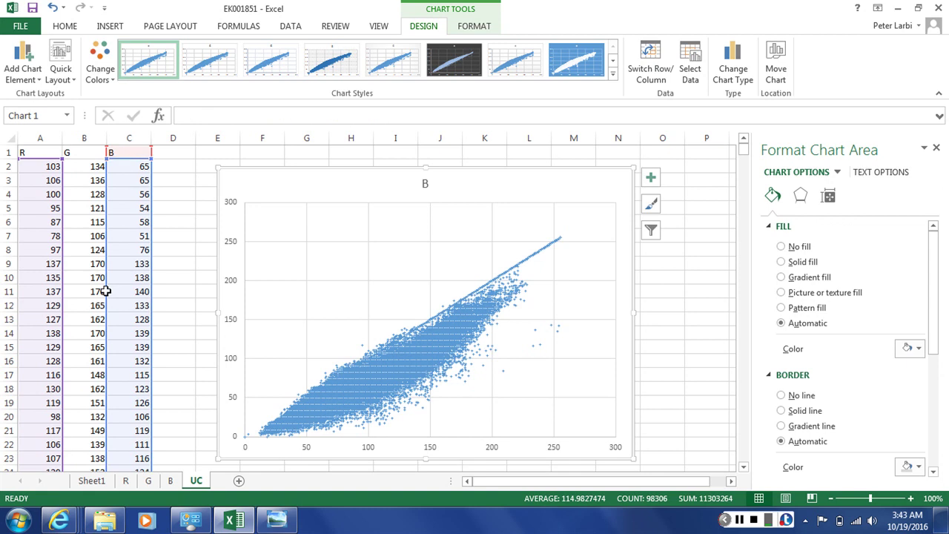
mouse_move(106, 291)
left_mouse_down()
mouse_move(95, 300)
mouse_move(96, 291)
left_mouse_up()
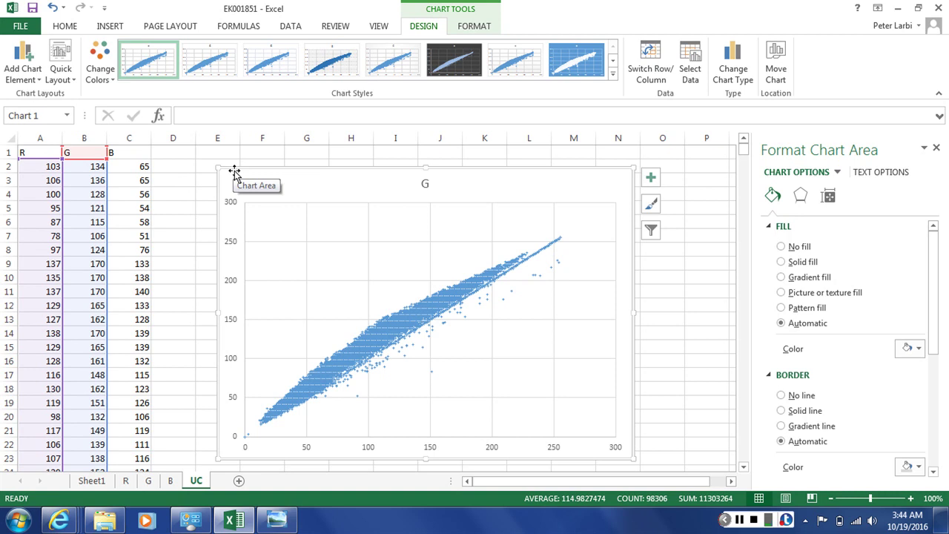
- Shrink the scatter chart and move it to cover about columns J to P and rows 2 to 16
left_click_drag(231, 168, 304, 161)
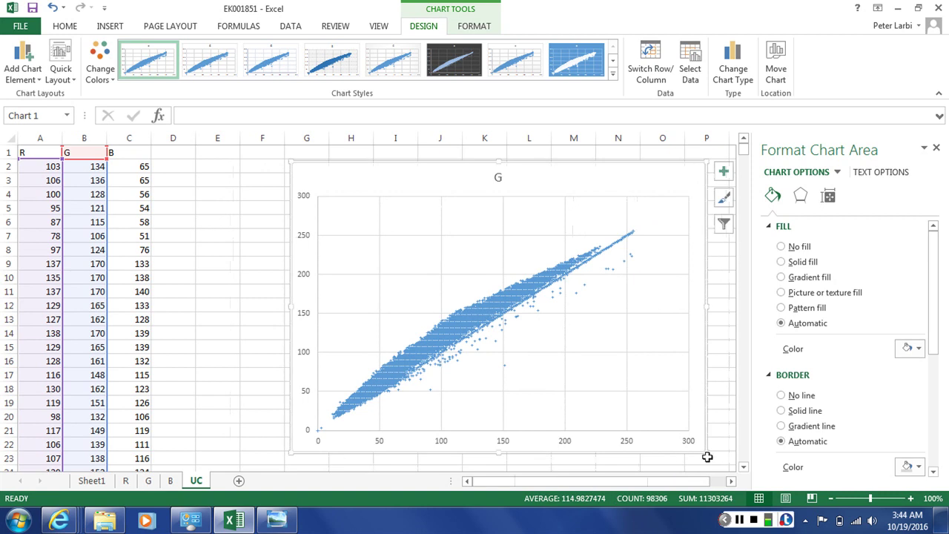
left_click_drag(708, 451, 597, 378)
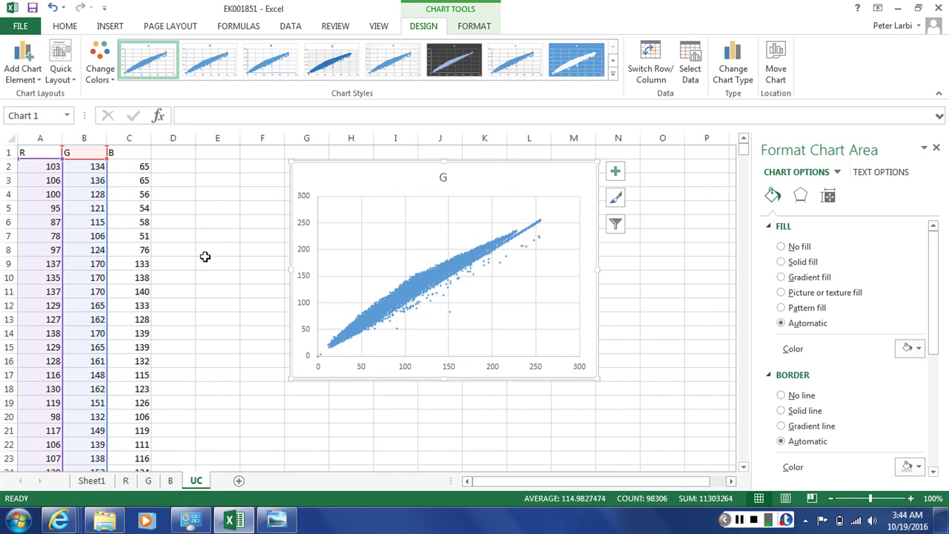
left_click_drag(292, 247, 423, 243)
left_click(176, 221)
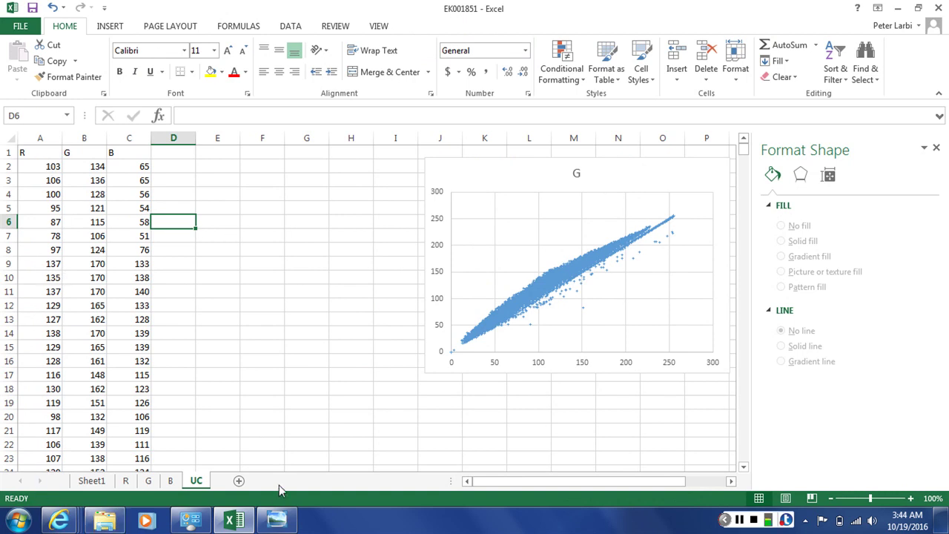
- Enable the Analysis ToolPak add-in in the Excel options
left_click(297, 30)
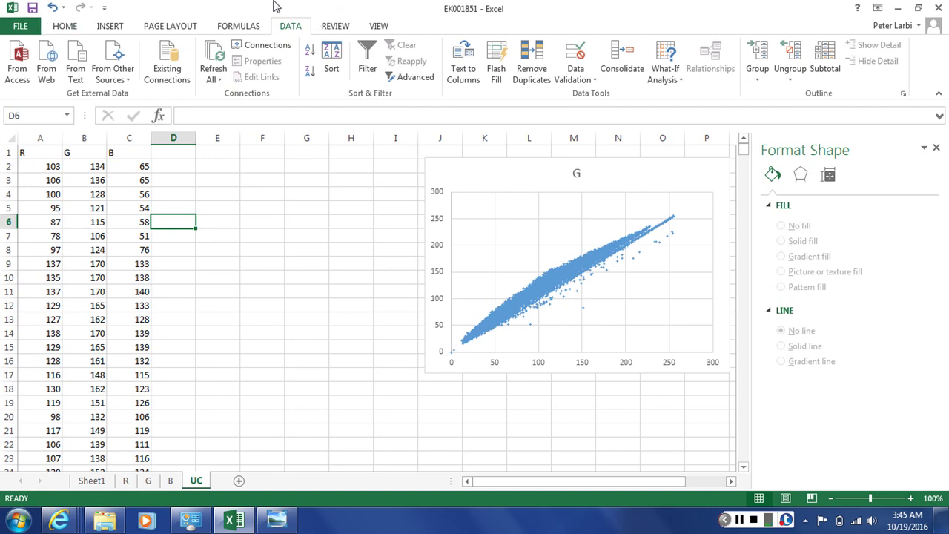
left_click(23, 26)
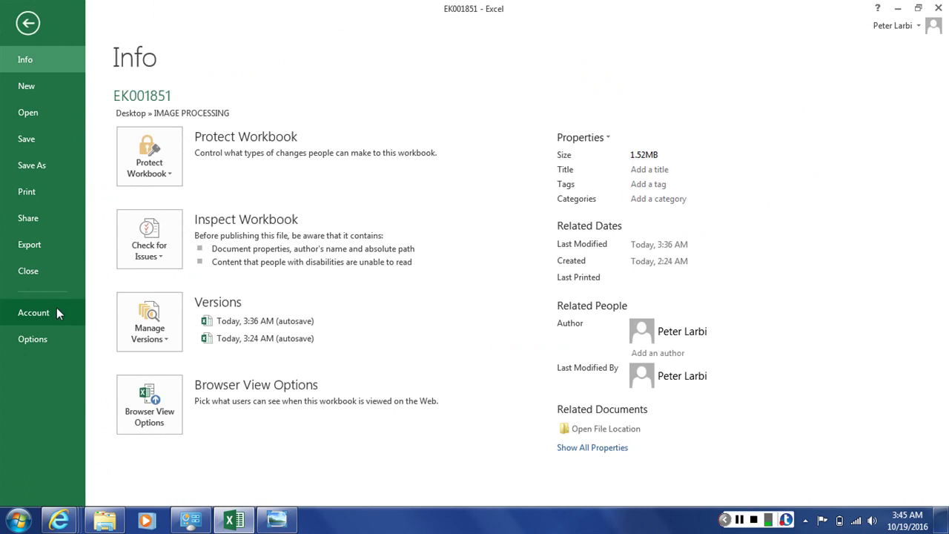
left_click(48, 341)
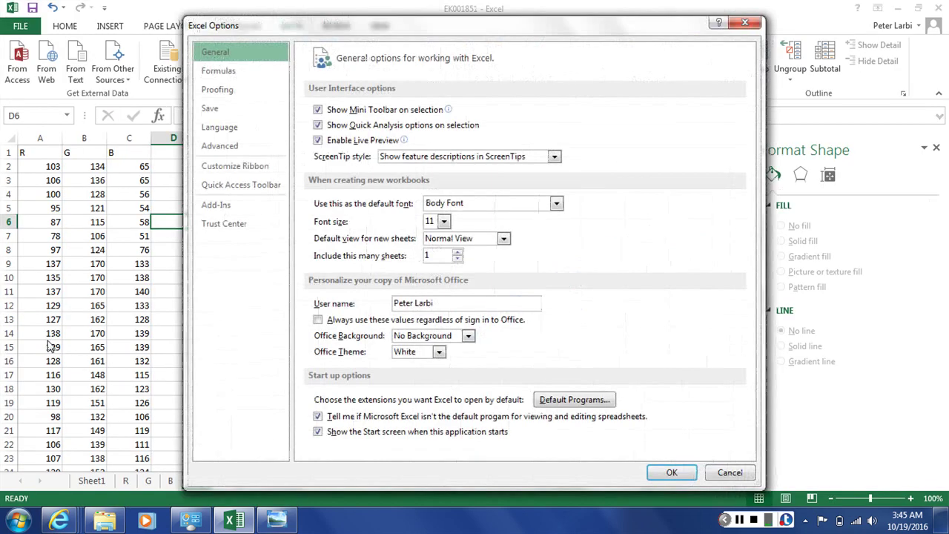
left_click(229, 211)
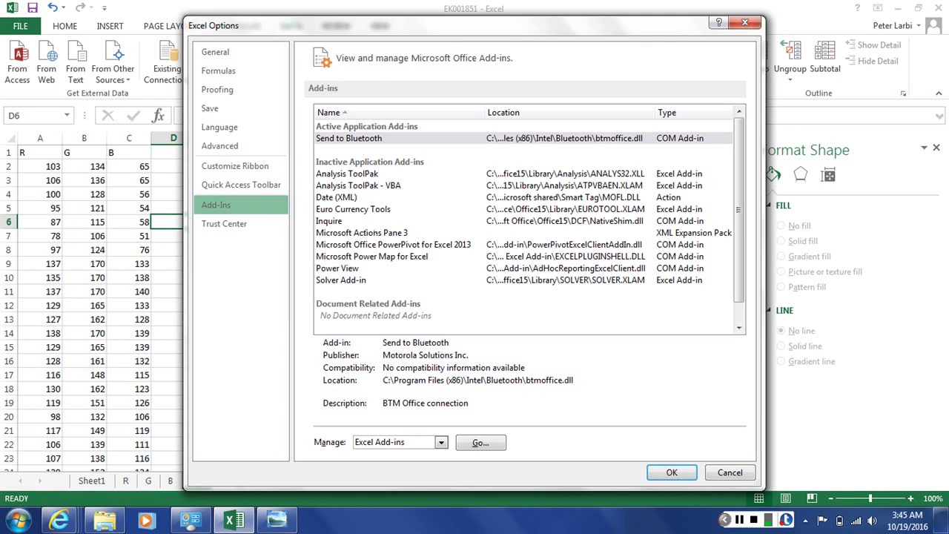
left_click(441, 443)
left_click(441, 442)
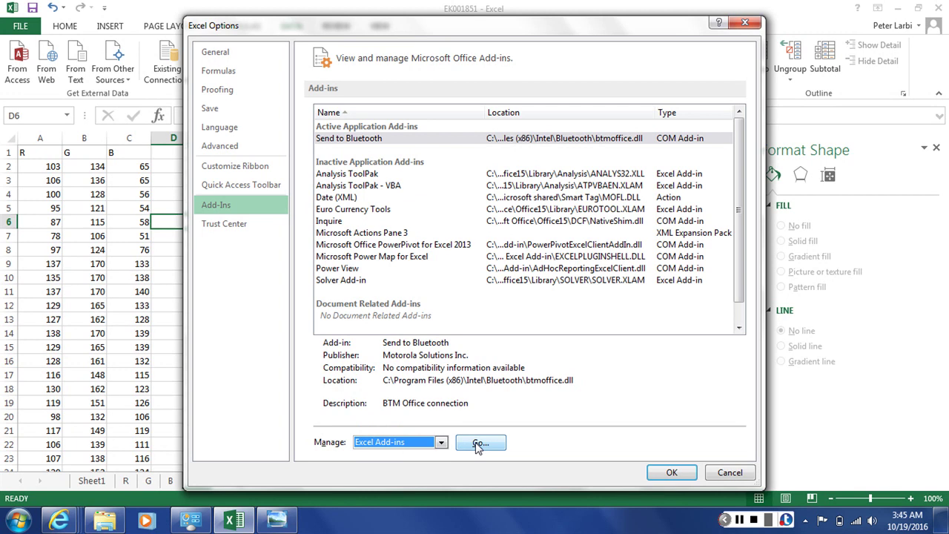
left_click(479, 443)
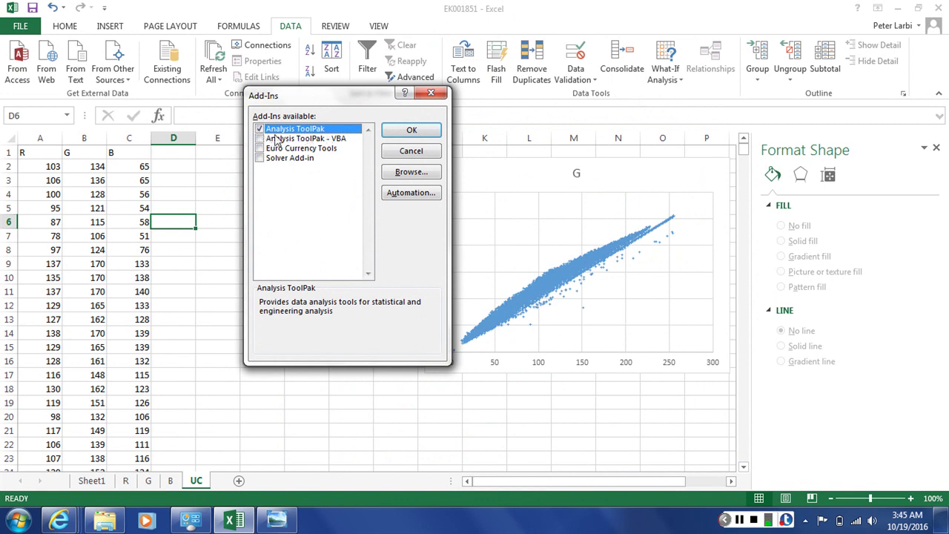
left_click(407, 131)
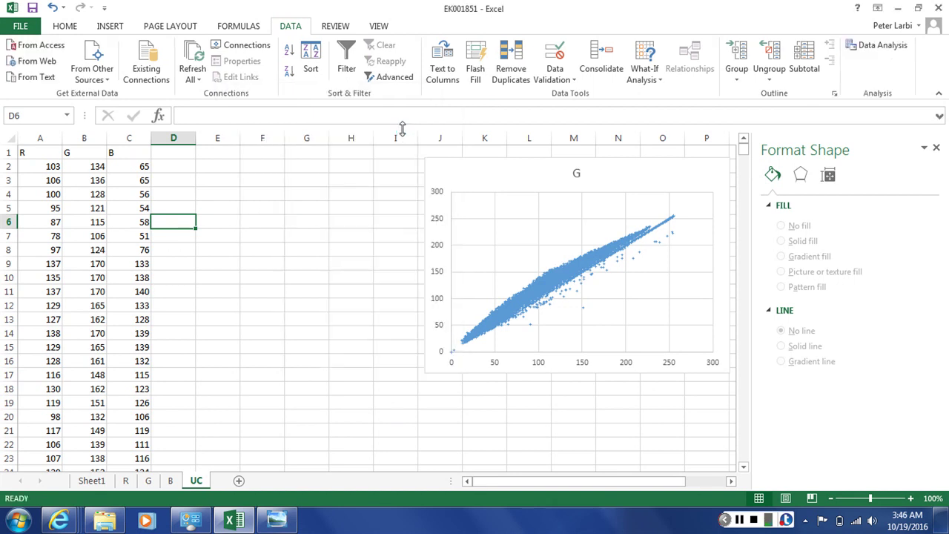
- Look through the list of analysis tools offered by Data Analysis
left_click(884, 54)
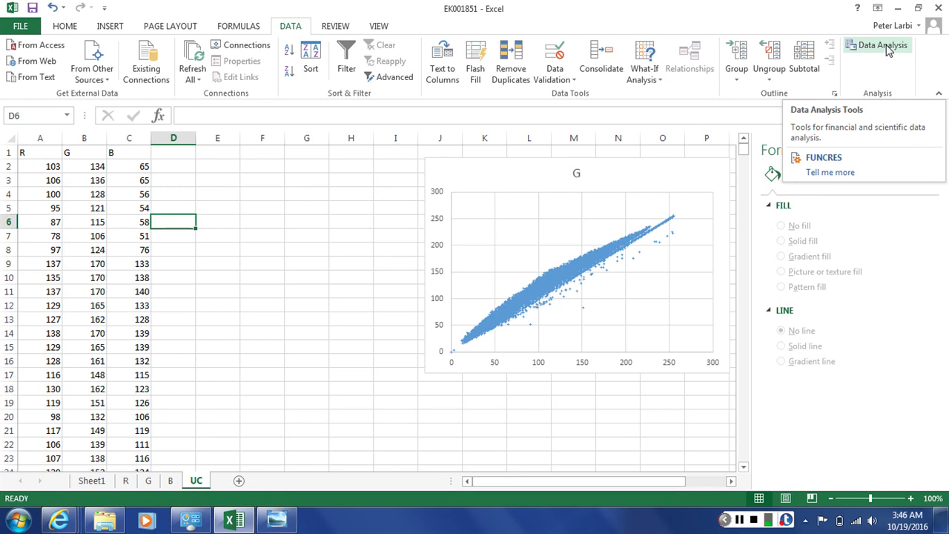
left_click(885, 47)
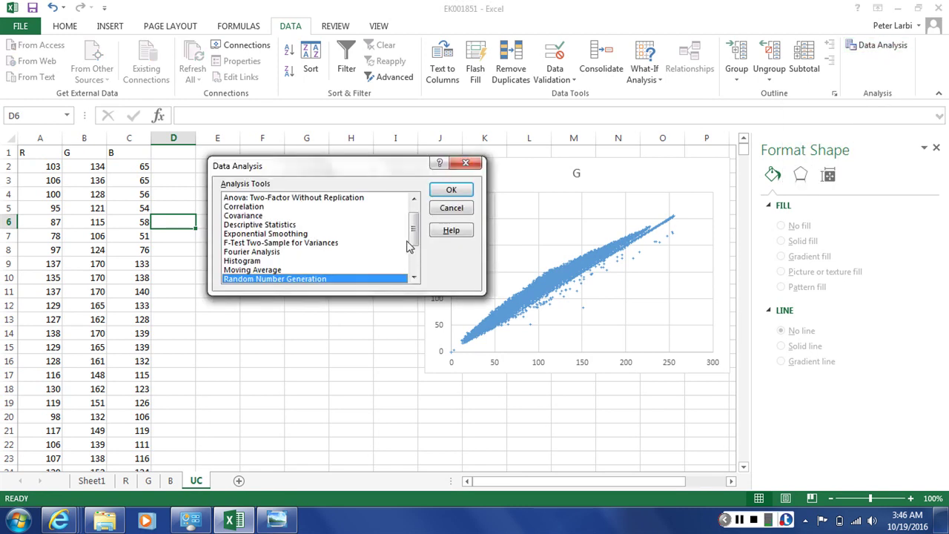
left_click_drag(412, 241, 416, 232)
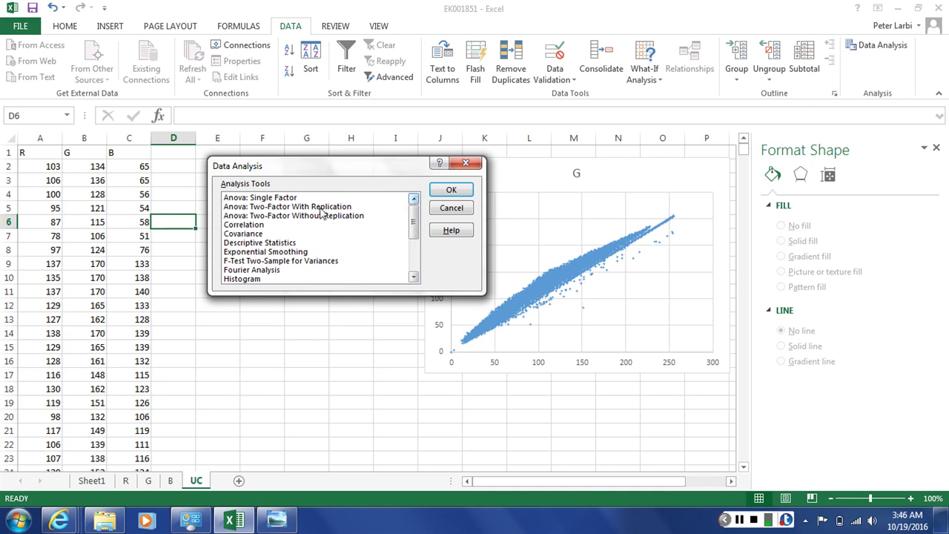
left_click(414, 278)
left_click(413, 278)
left_click(414, 278)
left_click(414, 279)
left_click(414, 278)
left_click(414, 278)
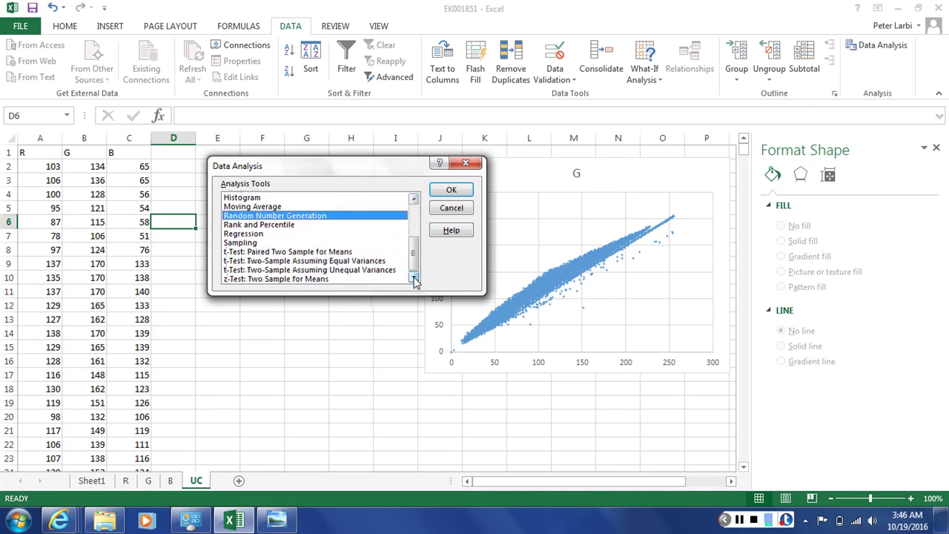
left_click(413, 198)
left_click(245, 207)
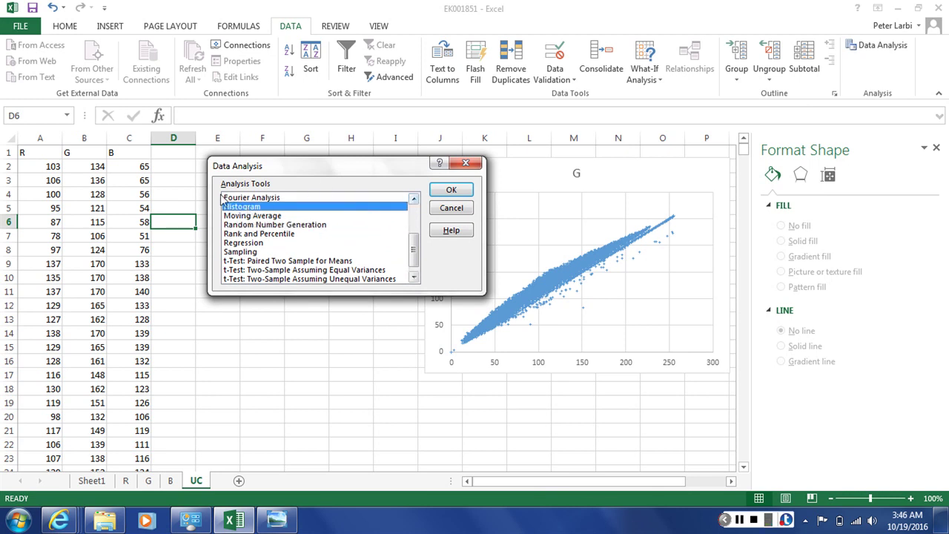
left_click(455, 191)
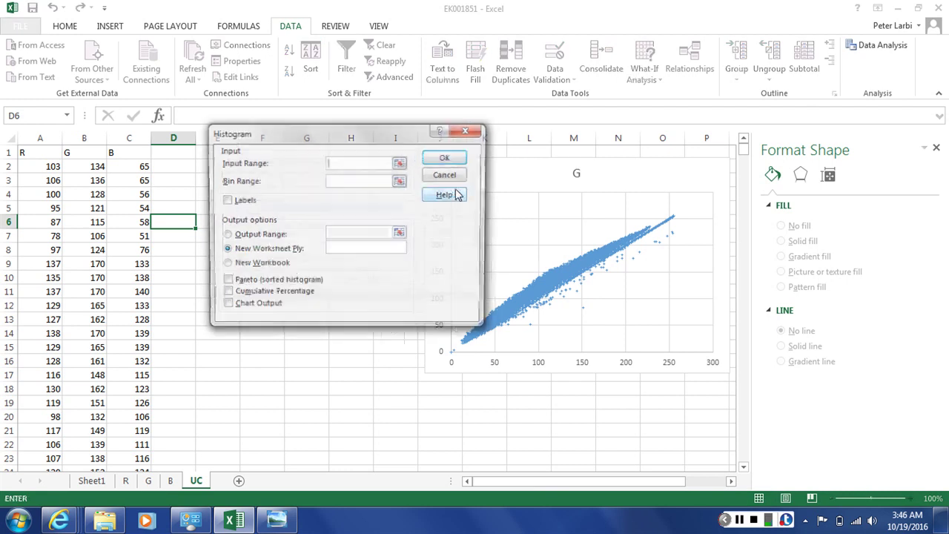
left_click_drag(340, 138, 468, 225)
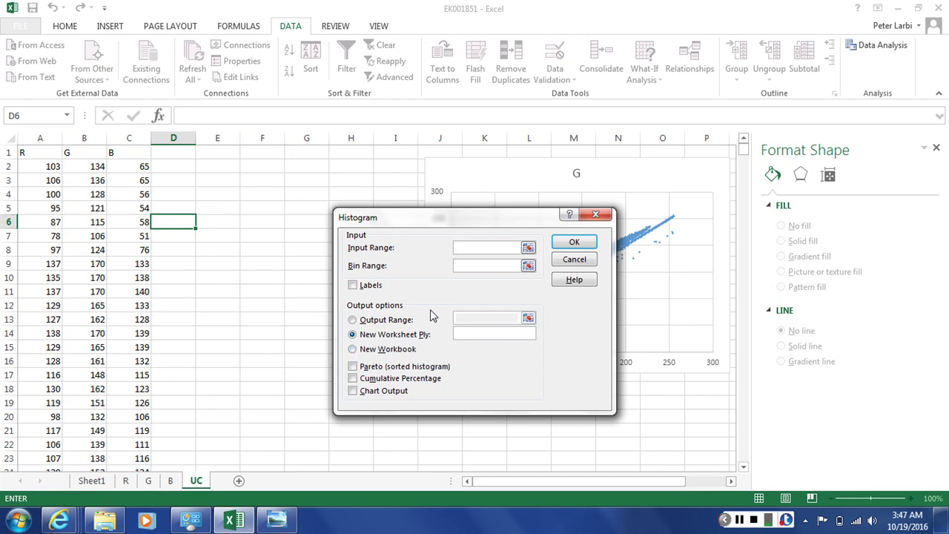
left_click(353, 320)
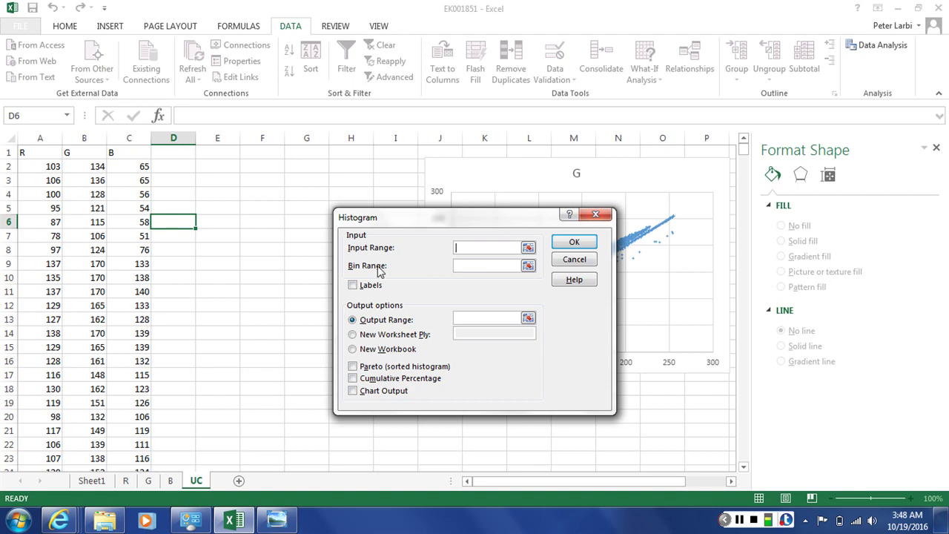
left_click(604, 216)
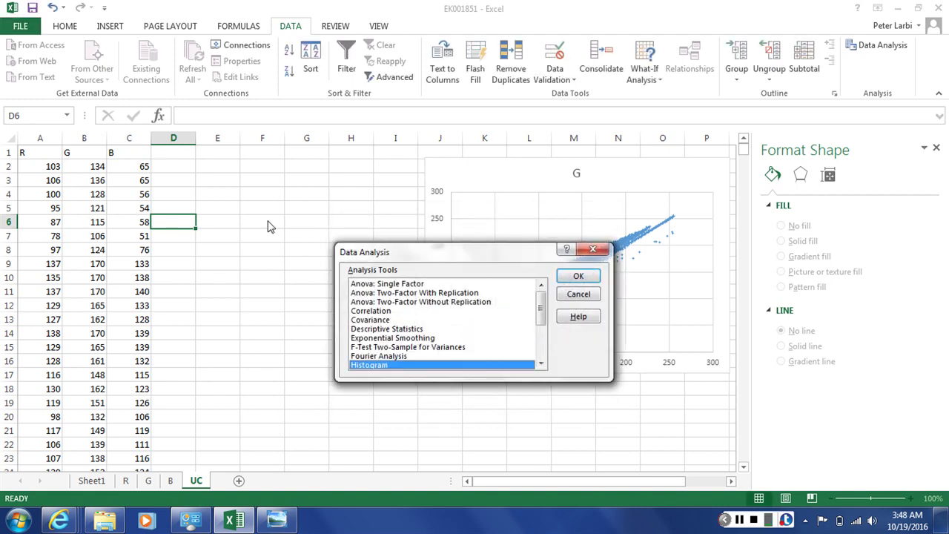
left_click(583, 251)
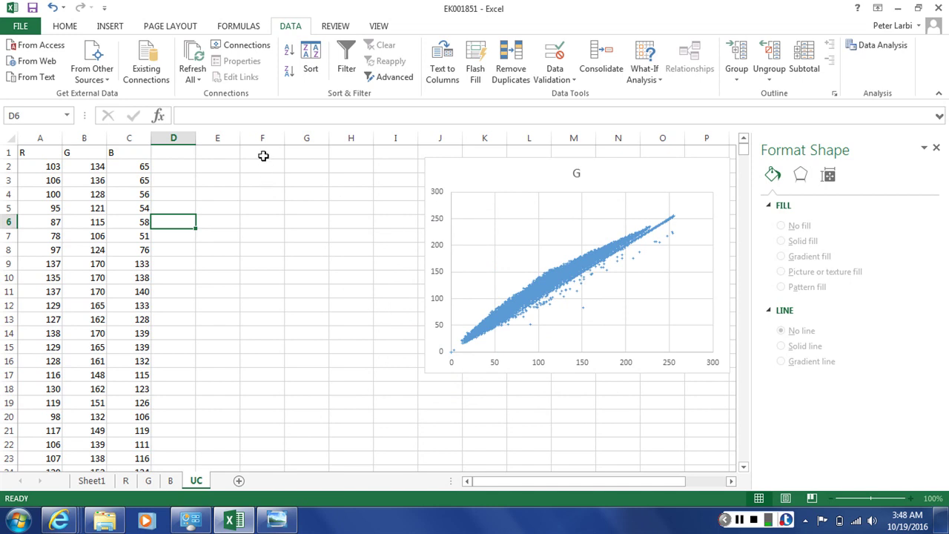
- Enter the header Pixel in cell F1 and the values 0, 1 and 2 in cells F2 to F4
left_click(263, 156)
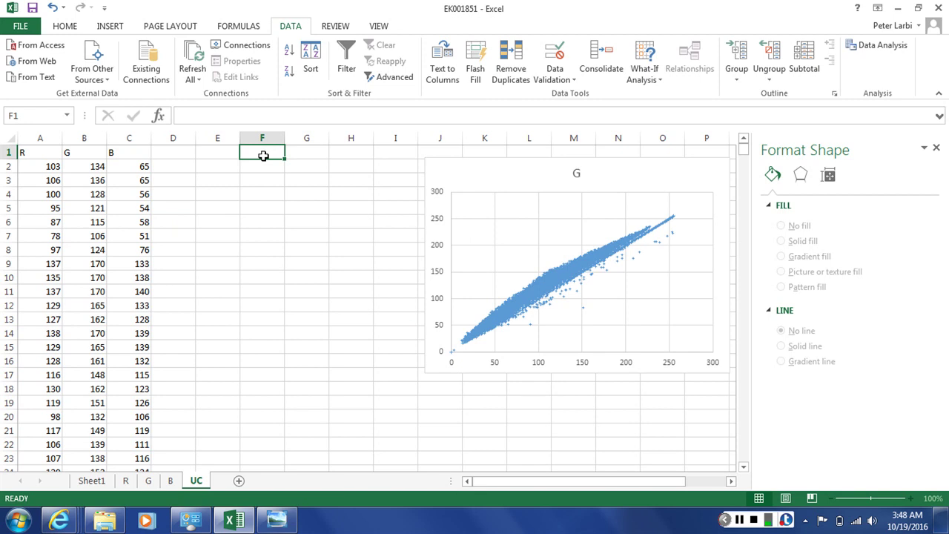
type("Pix")
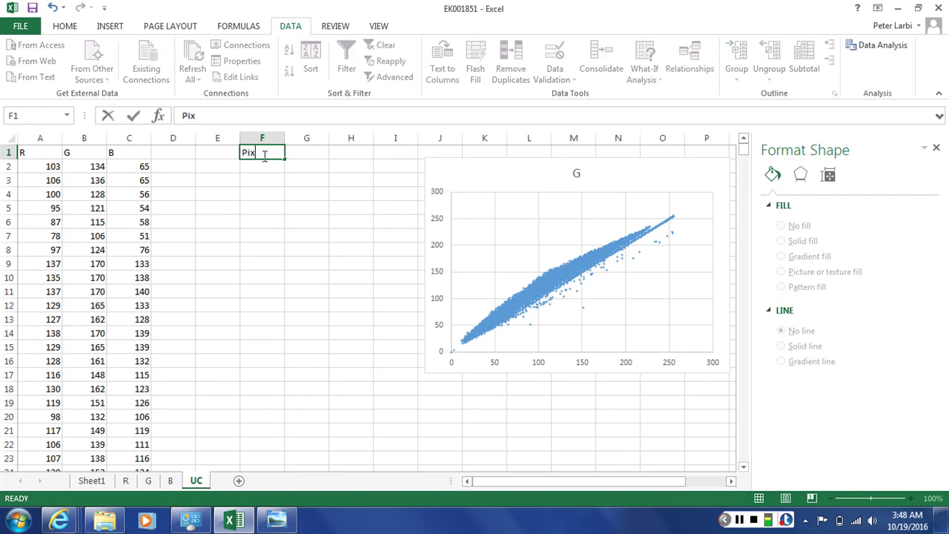
type("el")
key("Return")
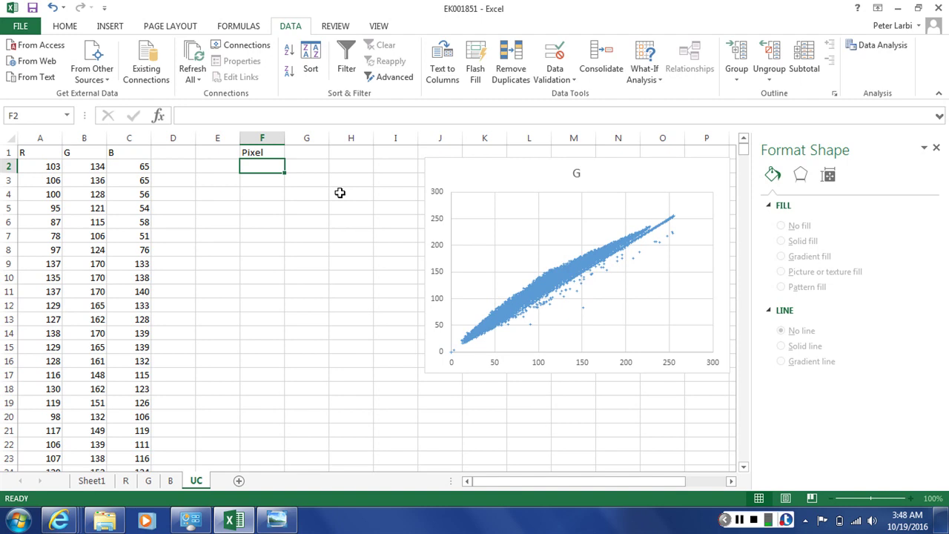
type("0")
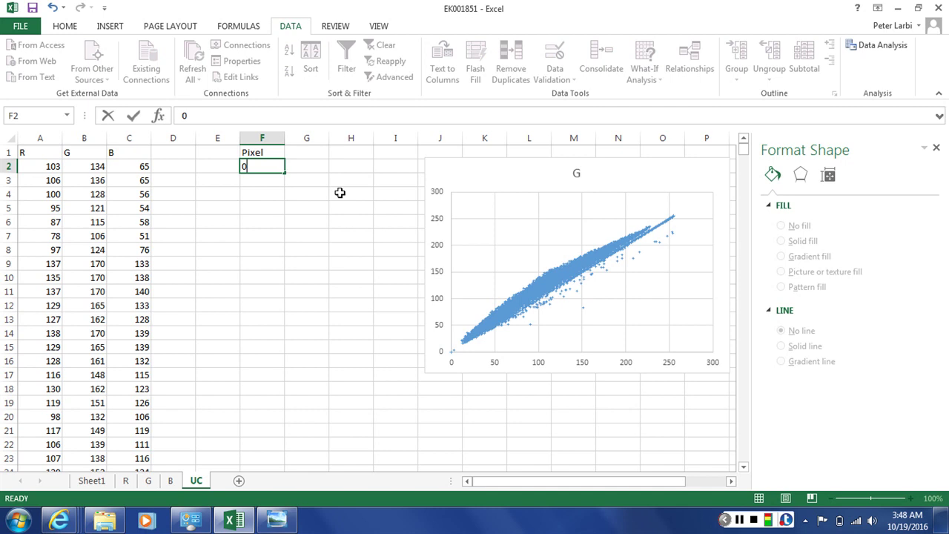
key("Return")
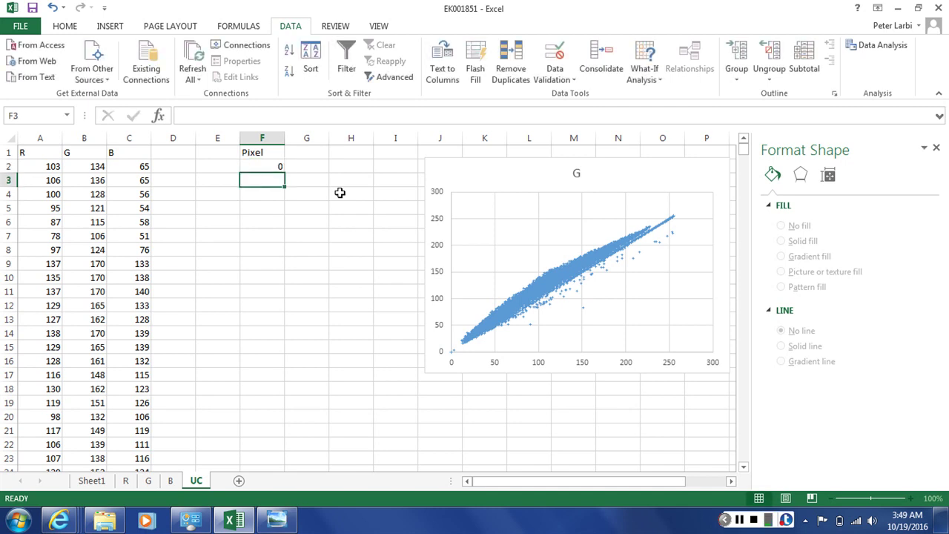
type("1")
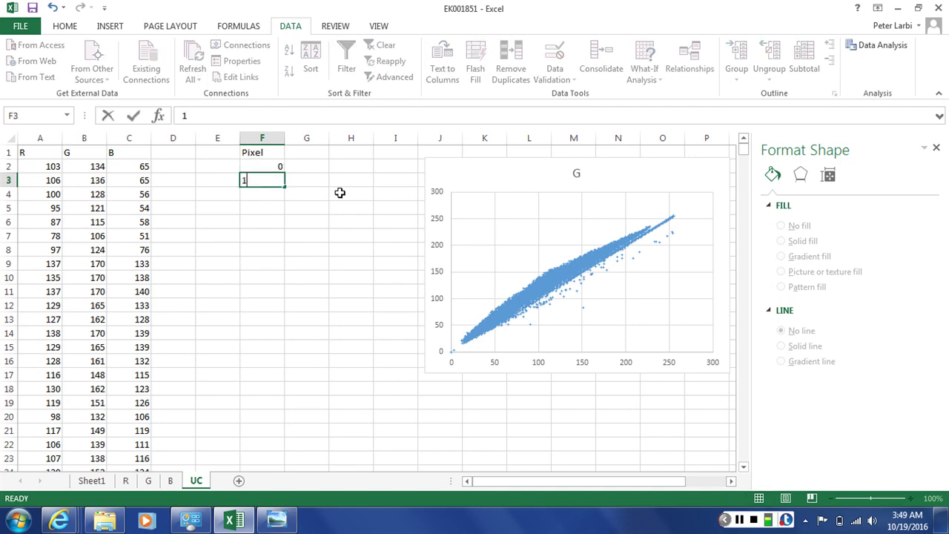
key("Return")
type("2")
key("Return")
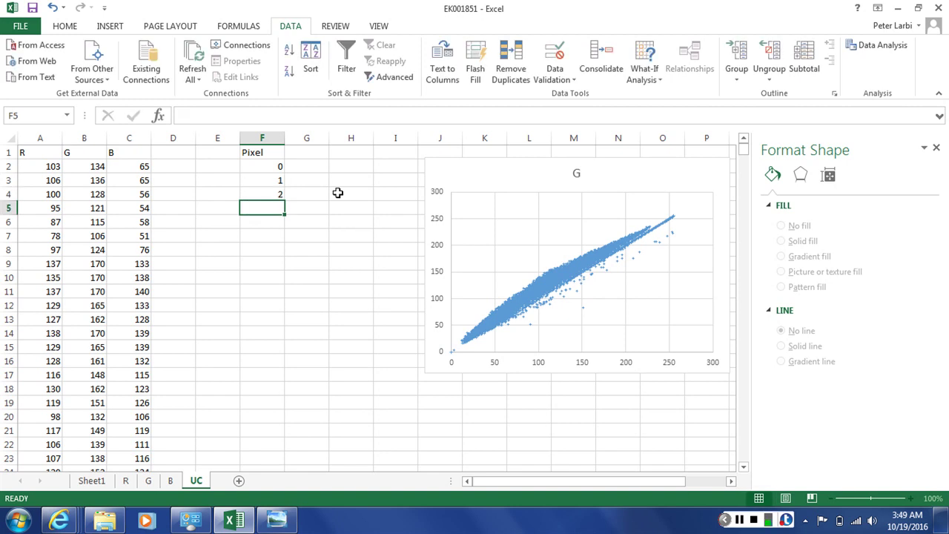
- Fill the Pixel series down column F to 256 in F258, and move the scatter chart to about columns B to H, starting near row 9
mouse_move(282, 170)
left_mouse_down()
mouse_move(289, 343)
mouse_move(258, 528)
mouse_move(265, 423)
mouse_move(235, 121)
mouse_move(252, 149)
mouse_move(257, 95)
mouse_move(266, 169)
mouse_move(269, 162)
left_mouse_up()
scroll(420, 236, "up", 7)
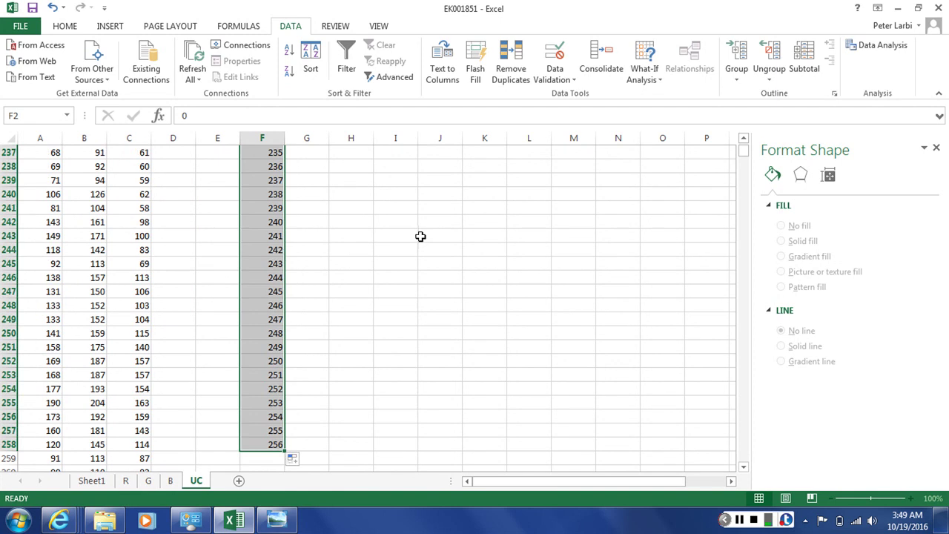
scroll(420, 236, "up", 20)
scroll(421, 235, "up", 20)
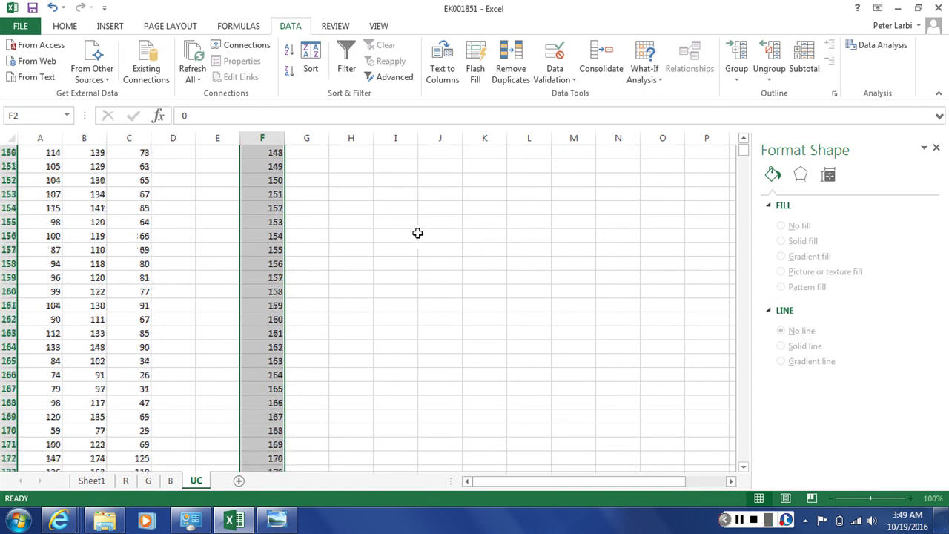
scroll(399, 245, "up", 14)
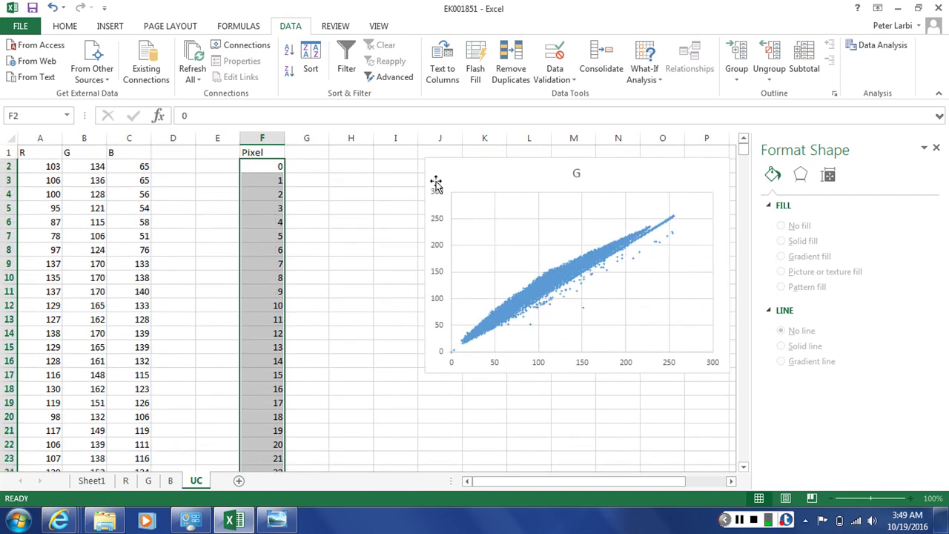
left_click_drag(455, 163, 105, 251)
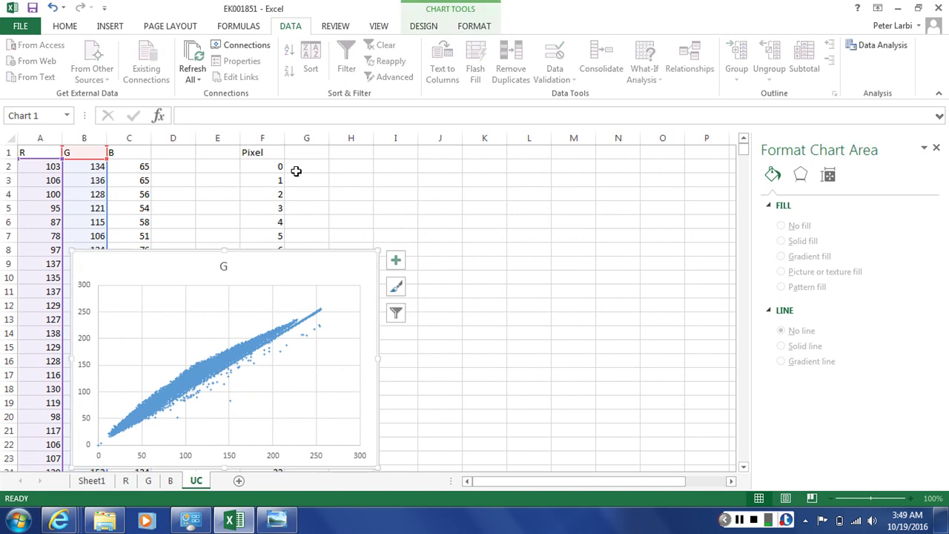
- Move the Pixel column from column F to column I
left_click(269, 141)
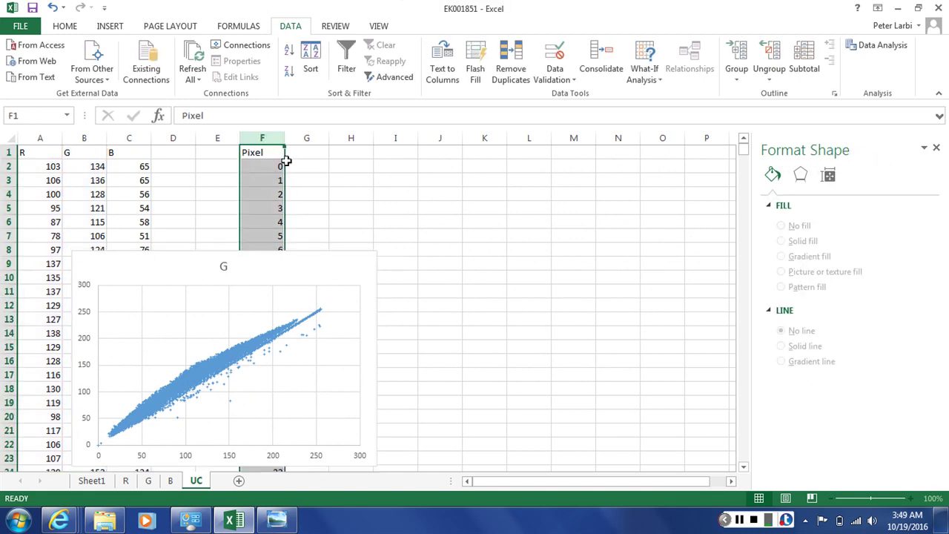
left_click_drag(287, 161, 423, 156)
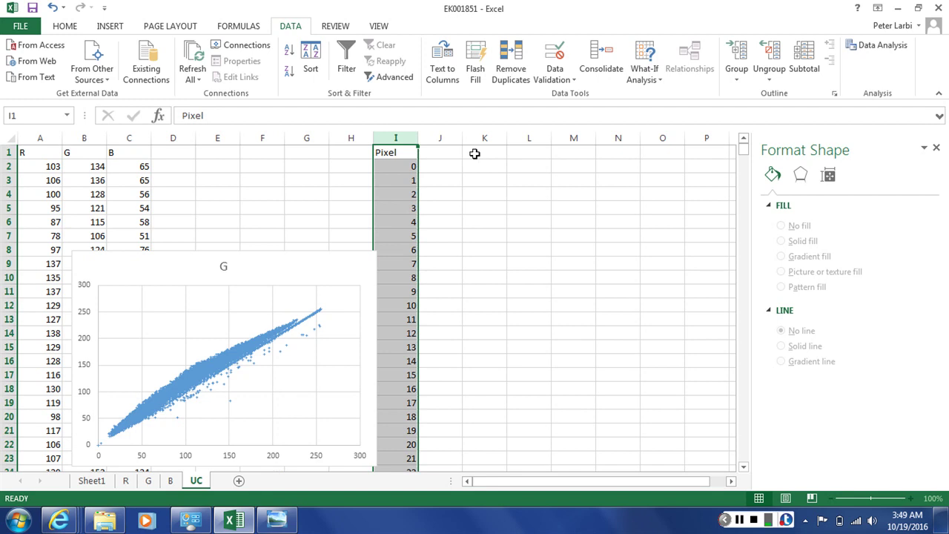
left_click(488, 153)
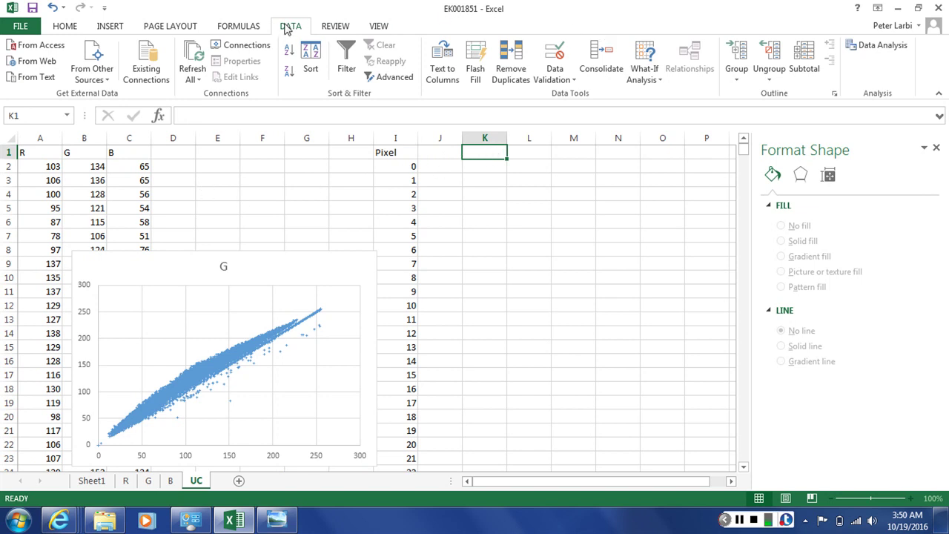
- Start the Histogram analysis tool with Labels turned on and set its input range to column A, the R band
left_click(880, 49)
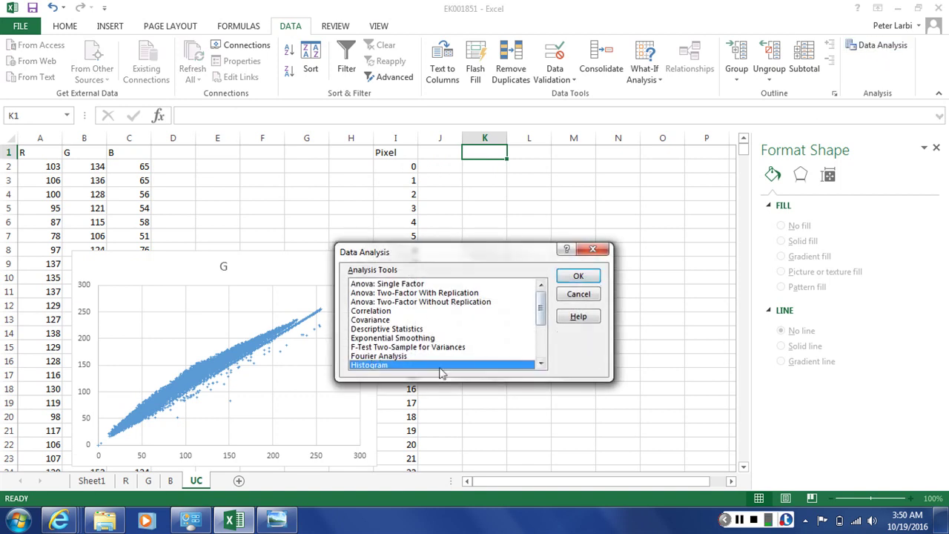
left_click(591, 279)
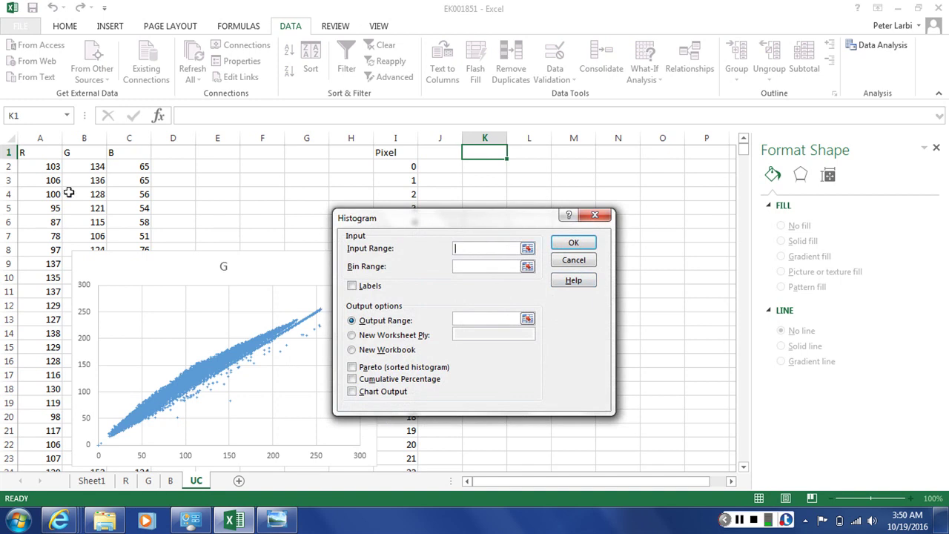
left_click(352, 287)
left_click(468, 250)
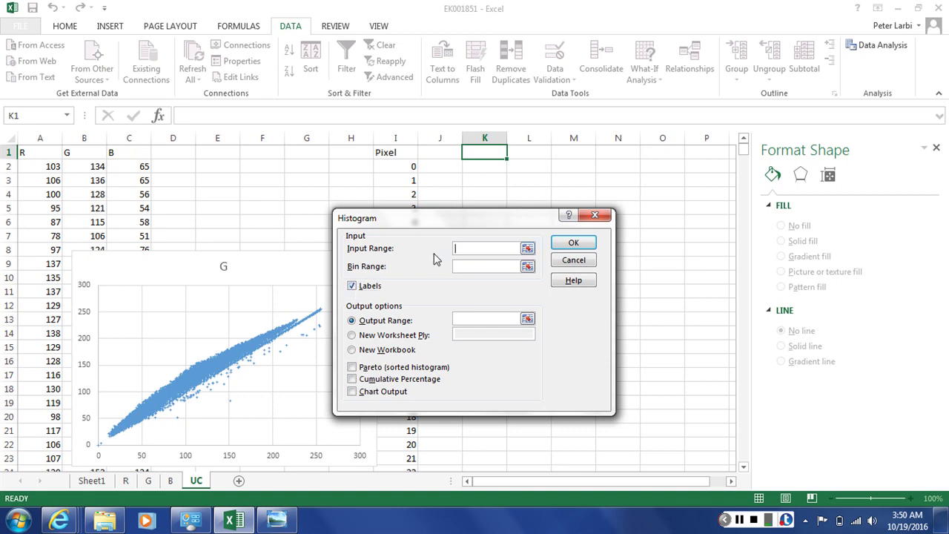
left_click(42, 137)
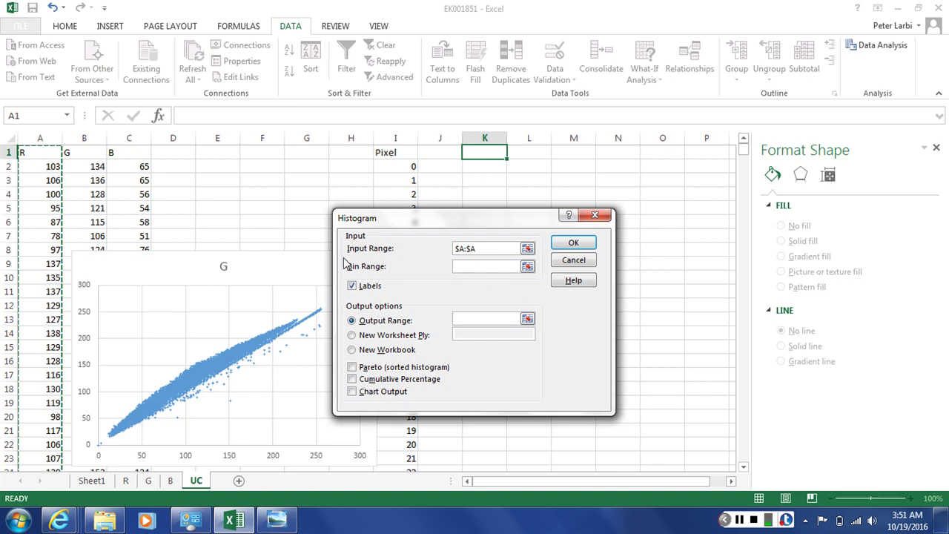
- Set the histogram's bin range to the Pixel series including its header, $I$1:$I$258
left_click(490, 271)
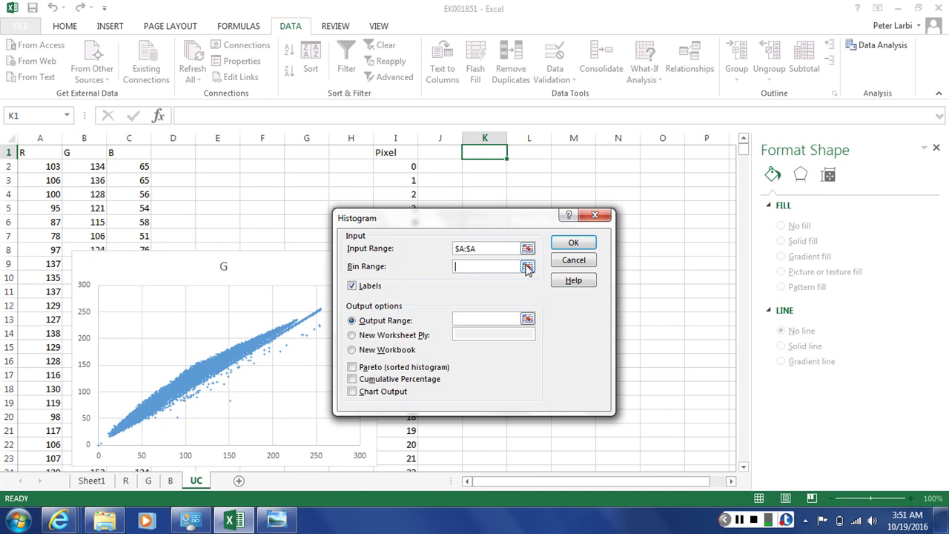
left_click(527, 268)
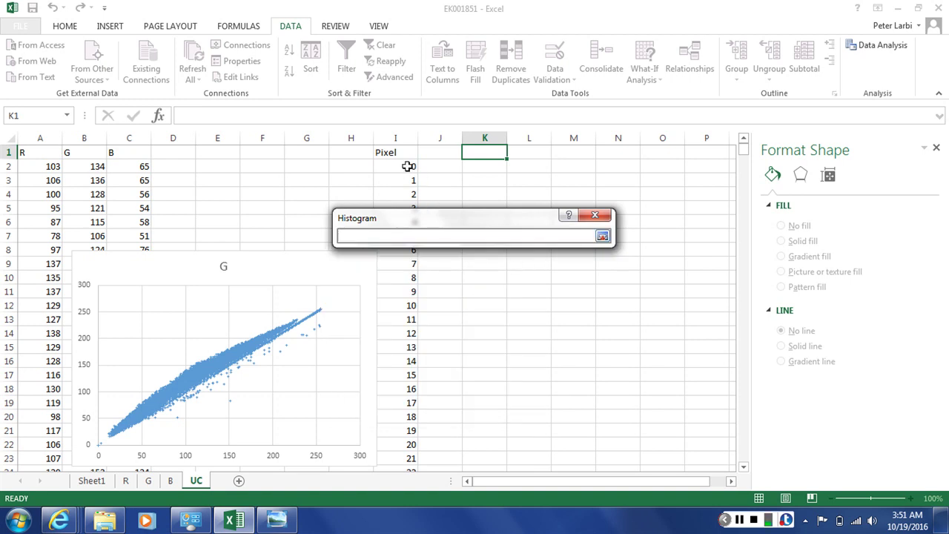
left_click_drag(407, 152, 404, 441)
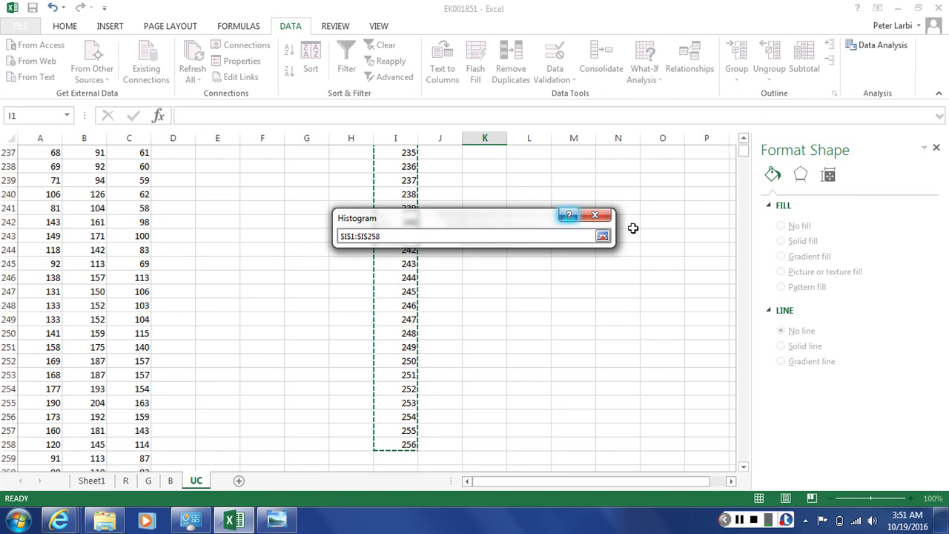
key("Return")
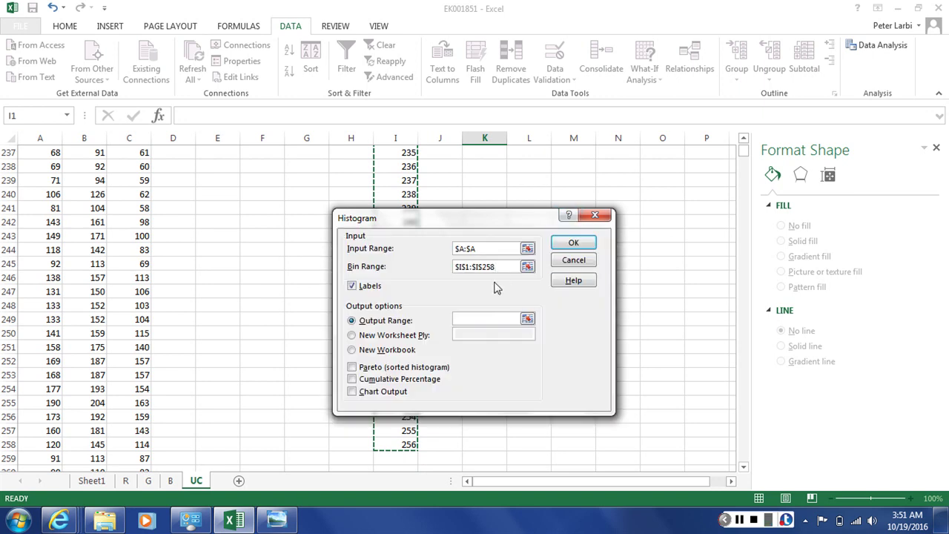
- Set the histogram's output range to cell K1 and generate the frequency table
left_click_drag(745, 152, 745, 141)
left_click(476, 318)
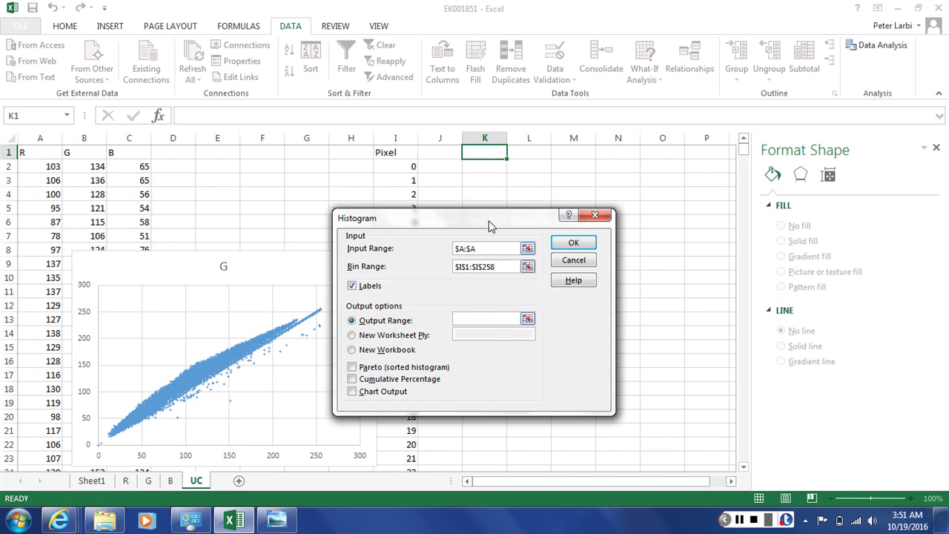
left_click(493, 153)
left_click(575, 243)
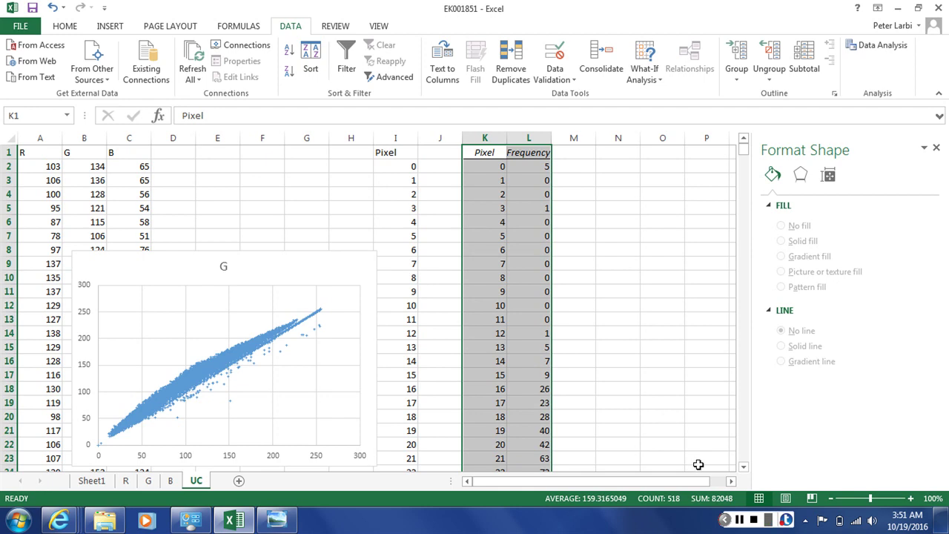
- Delete columns J to M with the generated frequency table
left_click(730, 481)
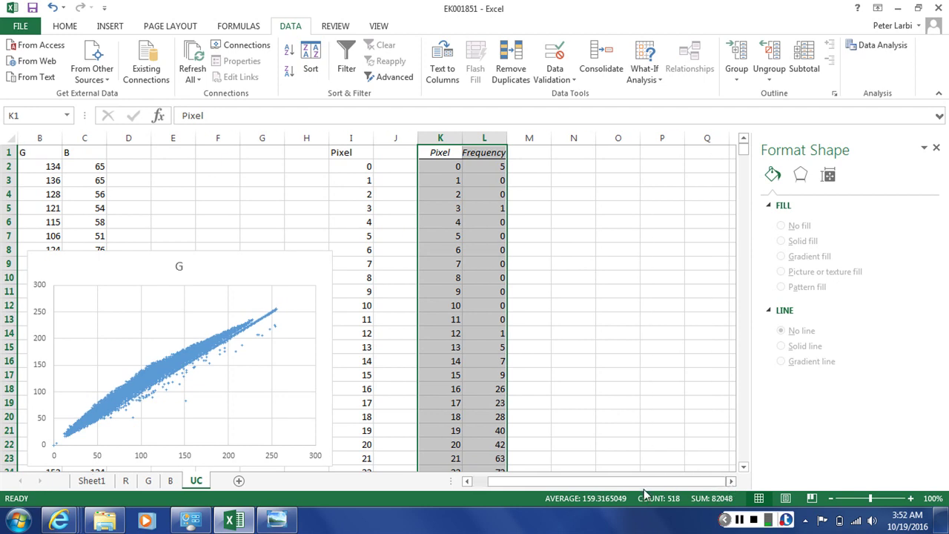
left_click_drag(643, 483, 623, 482)
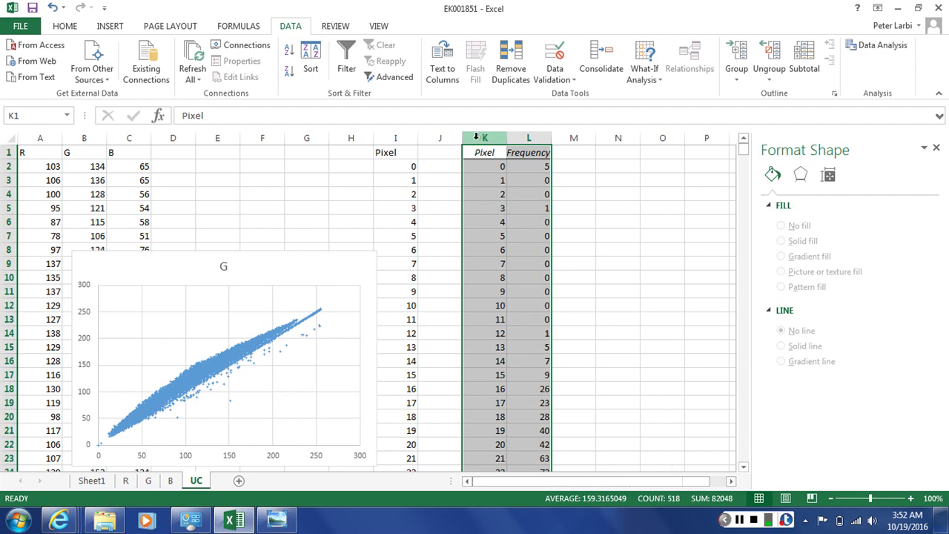
left_click_drag(476, 134, 560, 141)
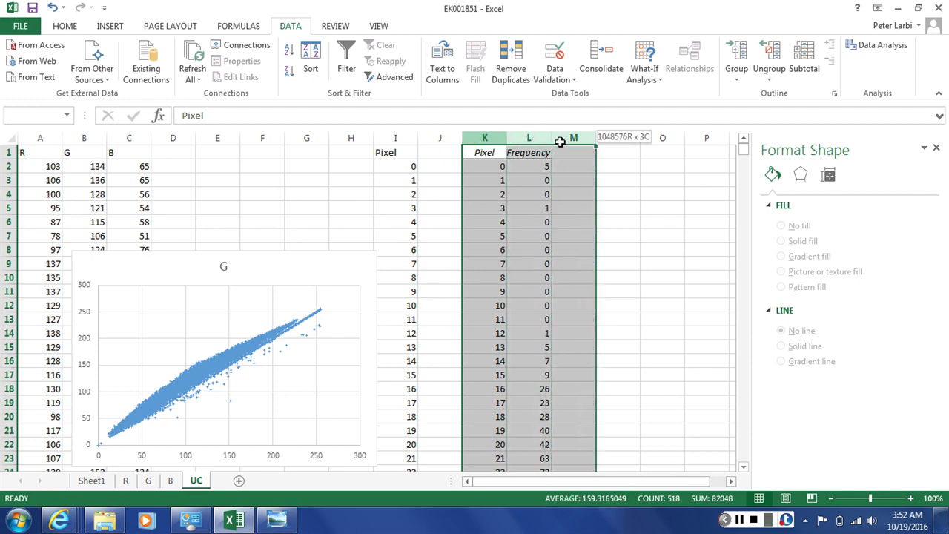
left_click(439, 138)
left_click_drag(482, 141, 573, 141)
right_click(573, 141)
left_click(604, 251)
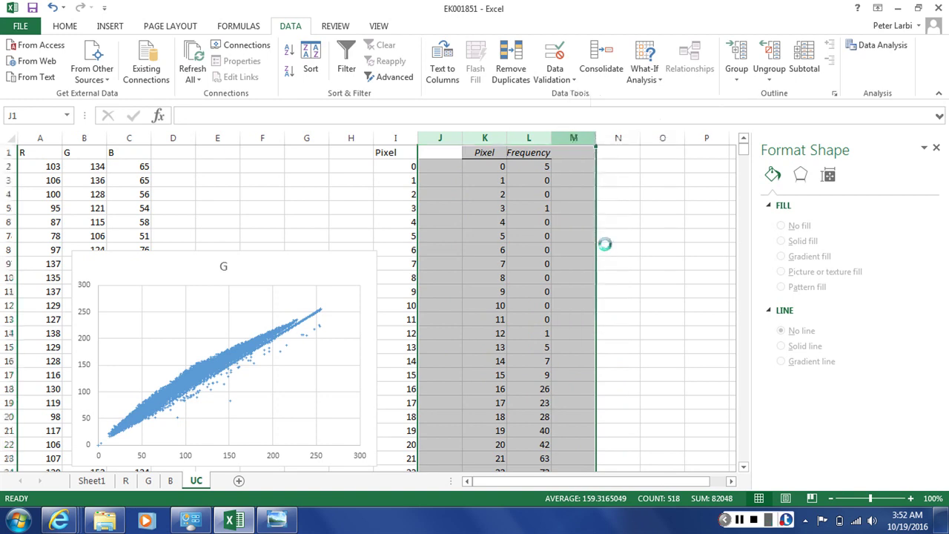
left_click(517, 231)
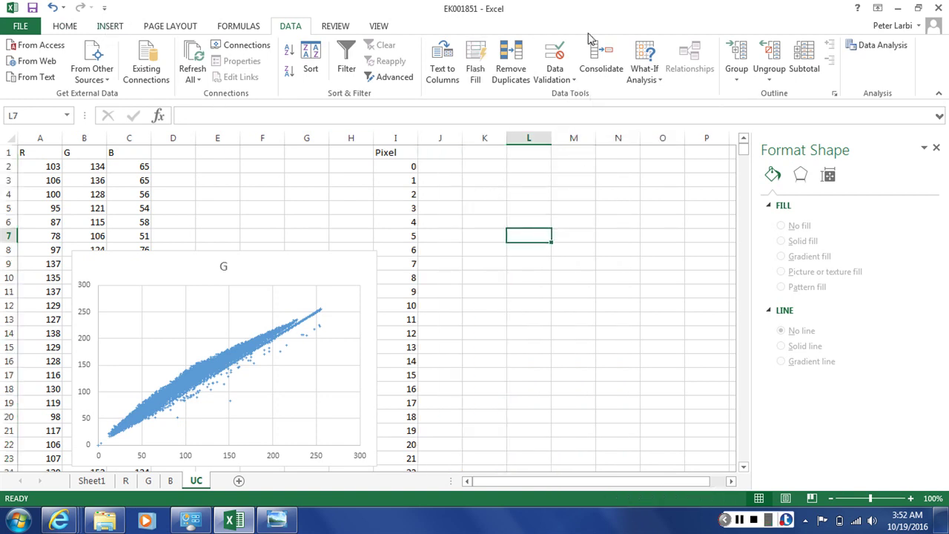
- Run the Histogram tool again for the R band with Chart Output and Cumulative Percentage turned on
left_click(869, 48)
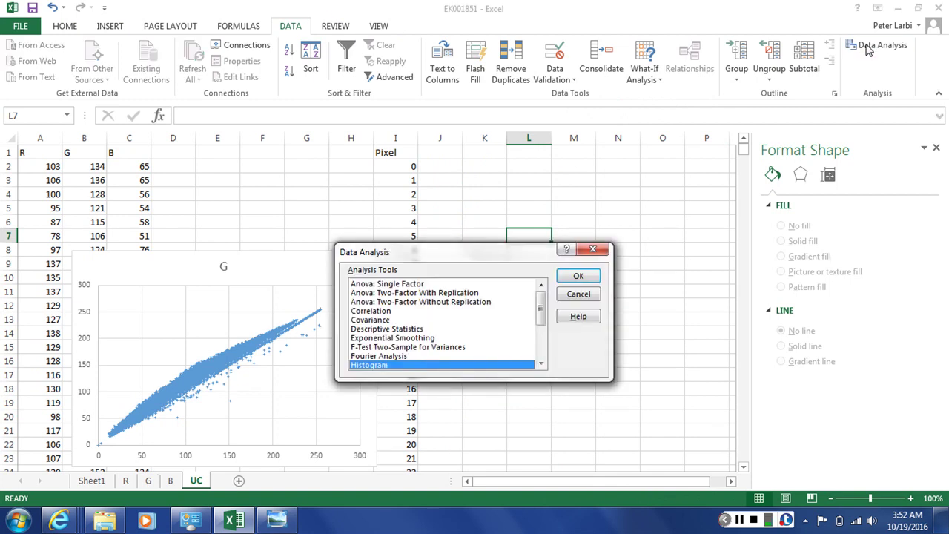
left_click(586, 280)
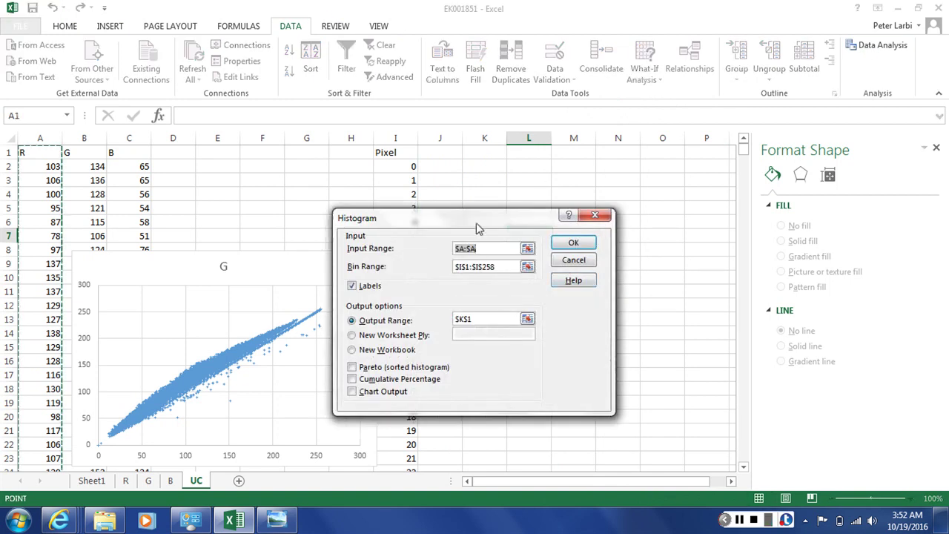
left_click_drag(479, 228, 616, 229)
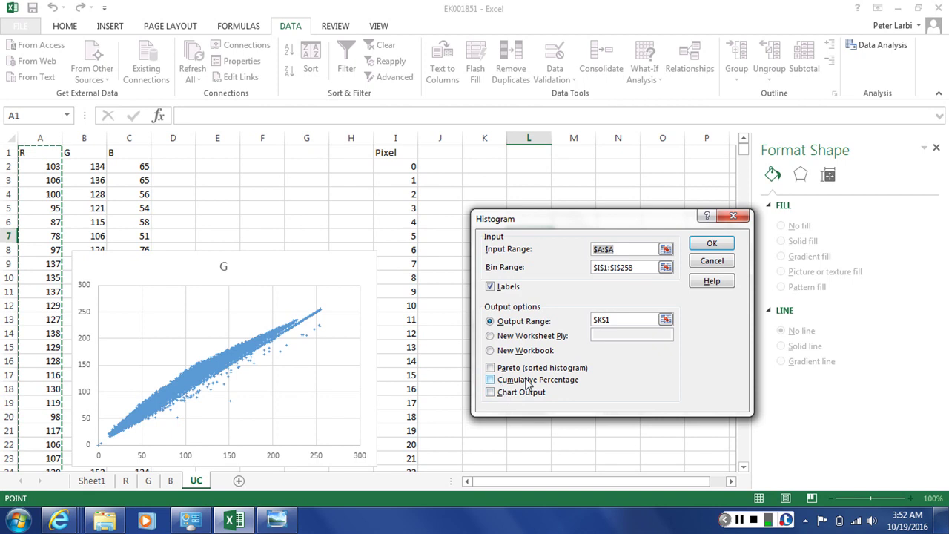
left_click(490, 393)
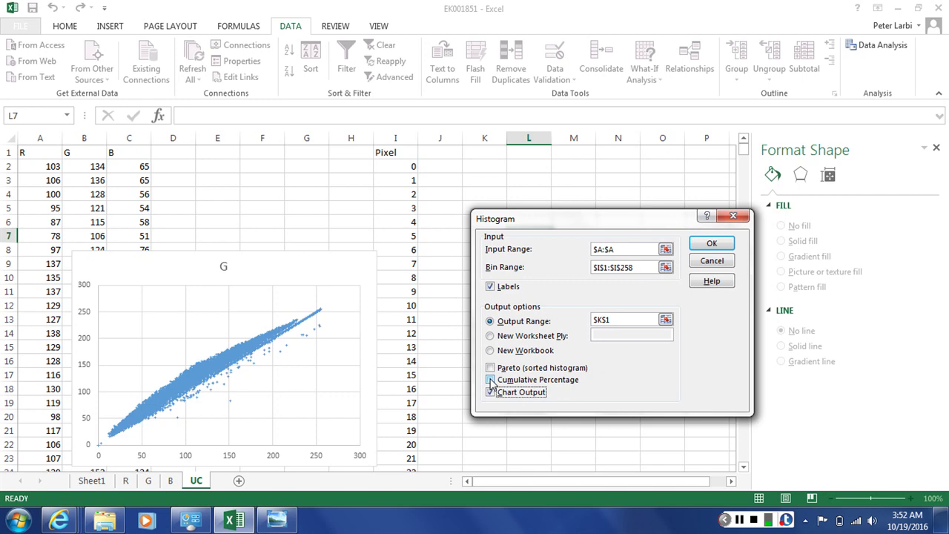
left_click(490, 380)
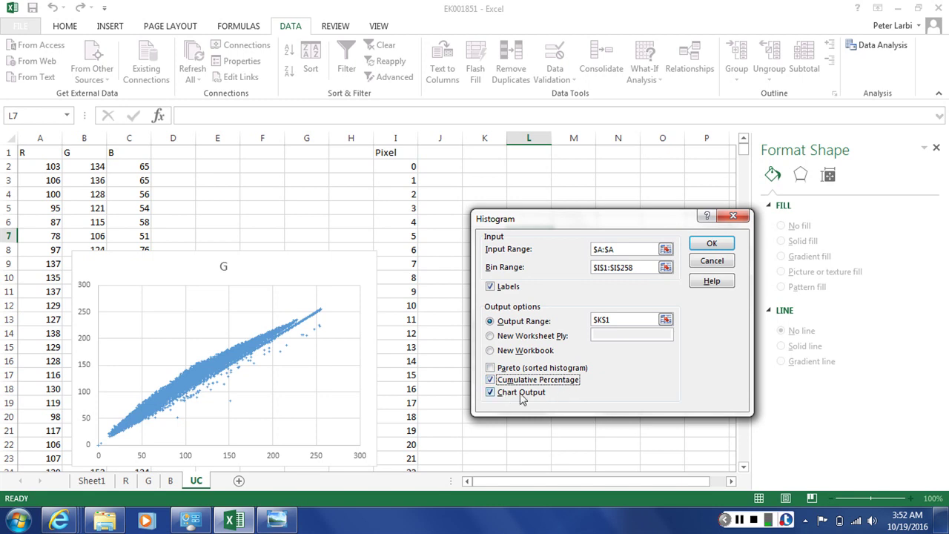
left_click(711, 246)
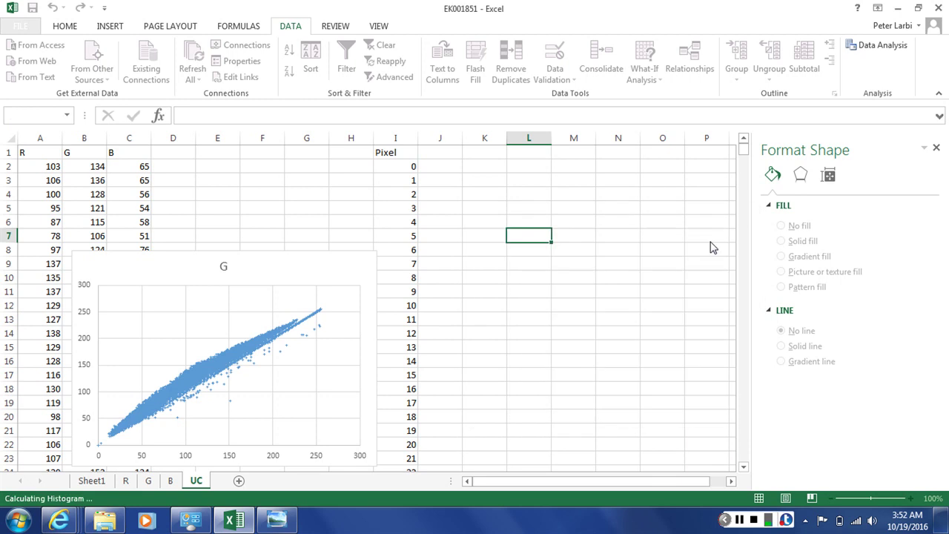
- Enlarge the histogram chart so it spans about columns N to U and rows 2 to 13
left_click(732, 483)
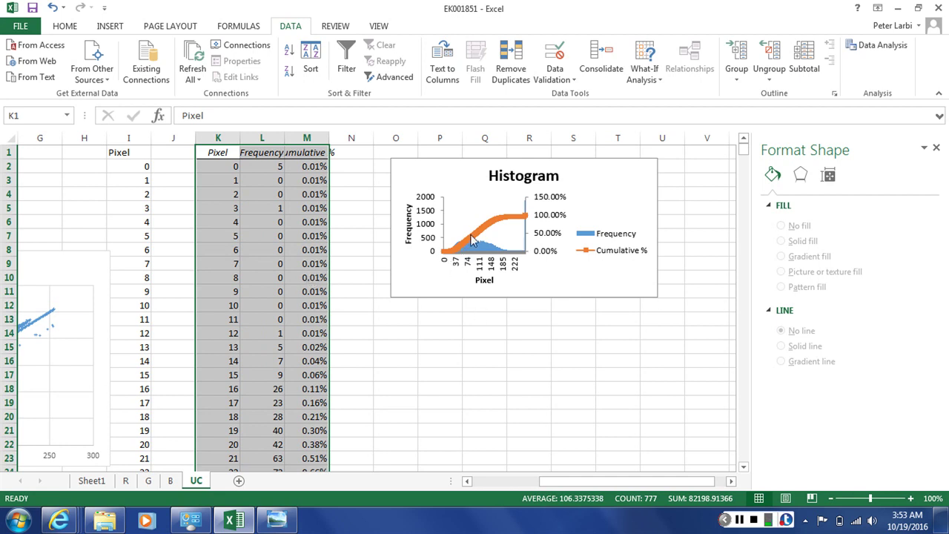
mouse_move(530, 220)
left_click(615, 288)
left_click_drag(656, 298, 691, 313)
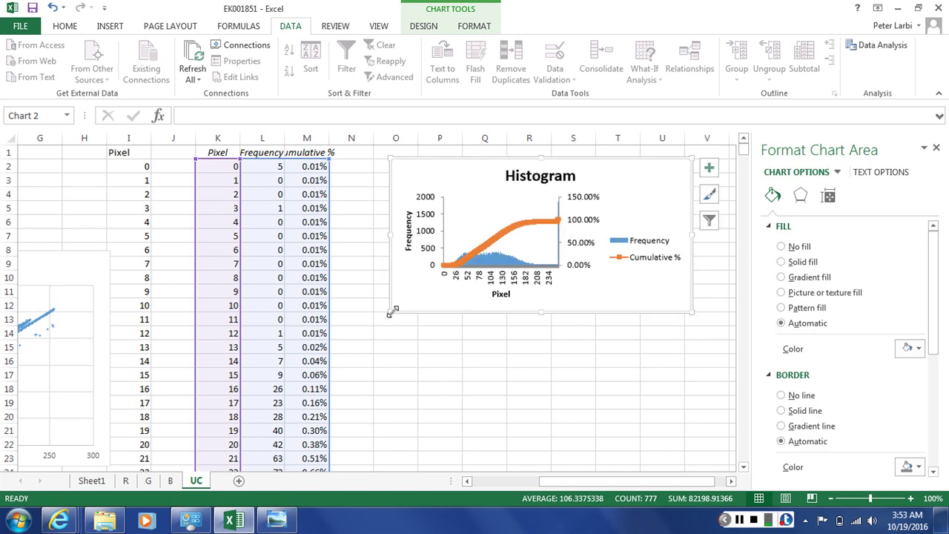
left_click_drag(392, 311, 358, 324)
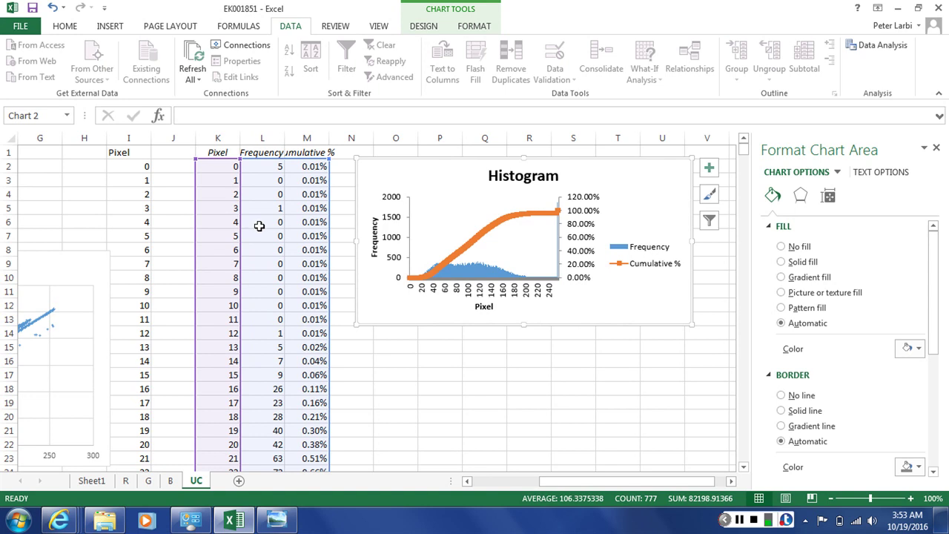
- Delete the histogram chart and columns J to N with the cumulative frequency table
key("Delete")
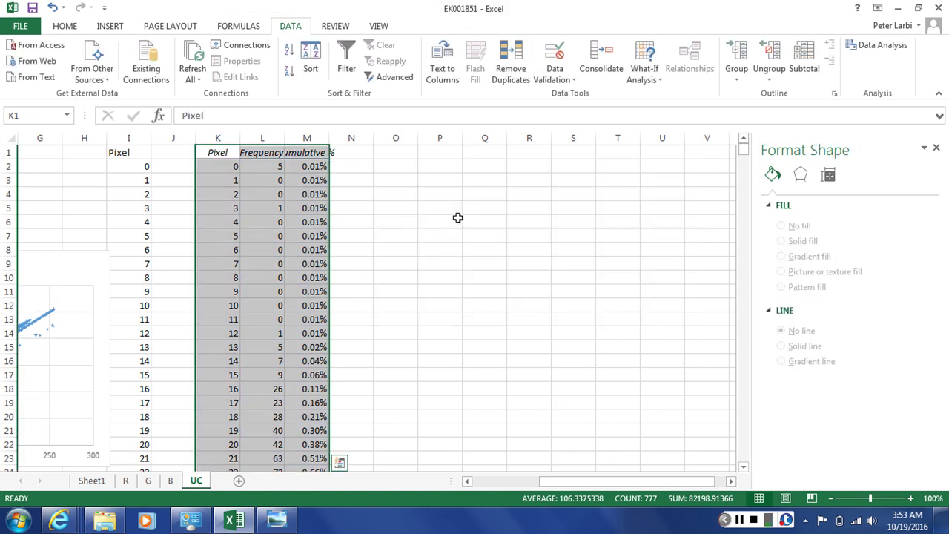
left_click_drag(183, 132, 344, 148)
right_click(351, 138)
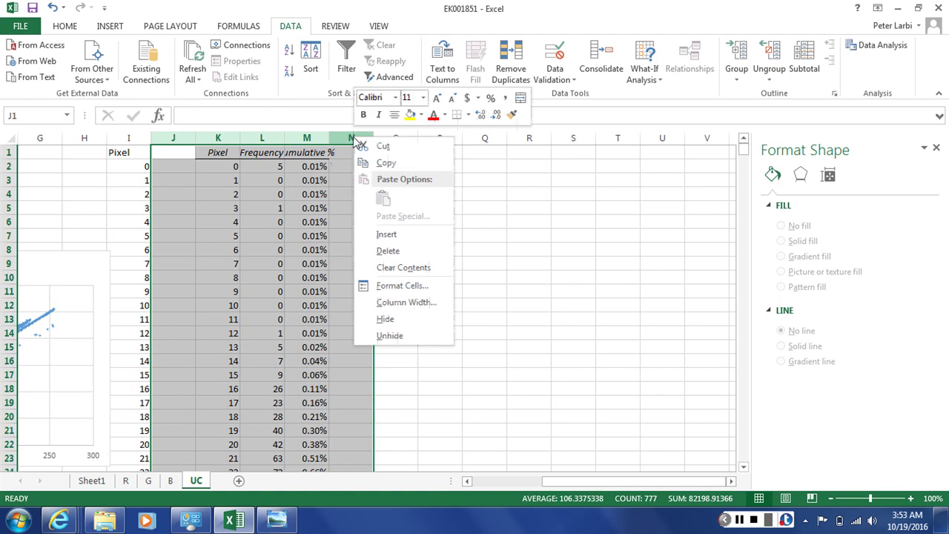
left_click(388, 251)
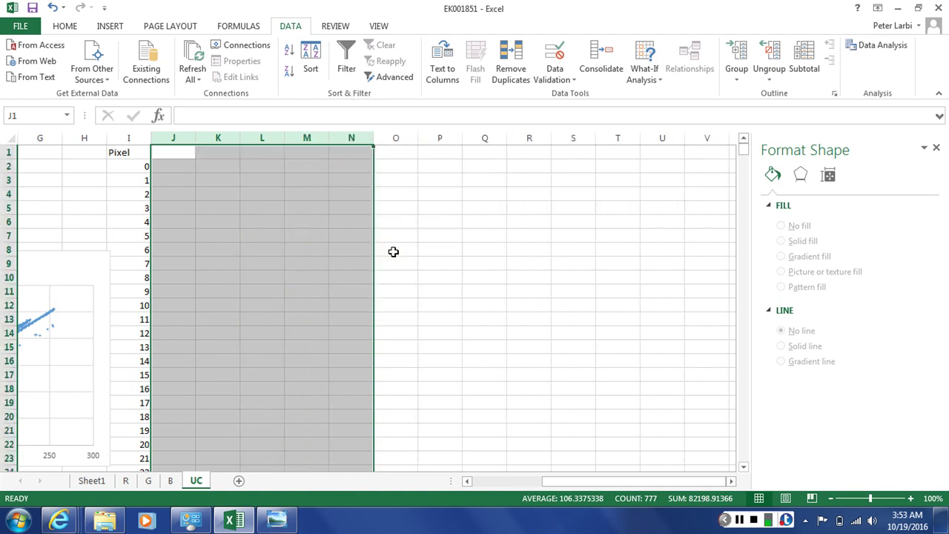
left_click(175, 157)
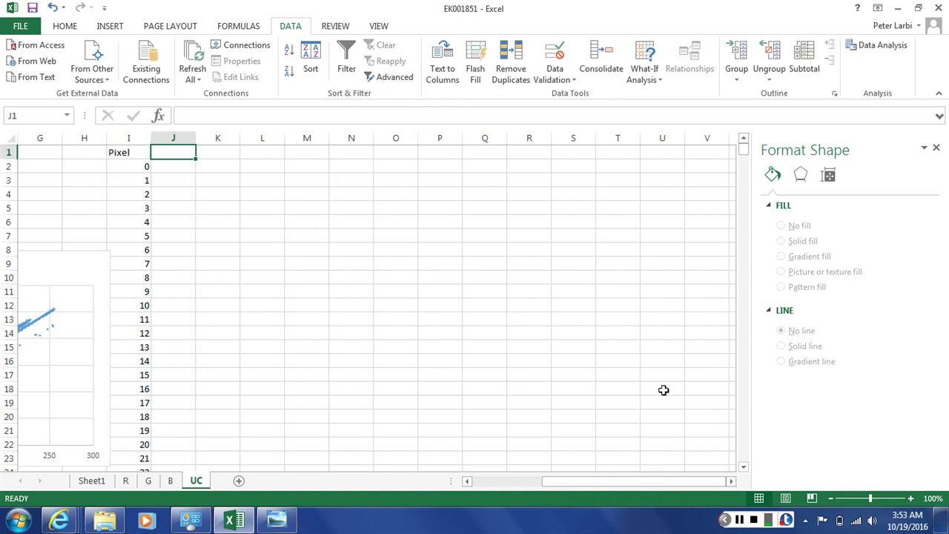
- Run the Histogram tool for the R band with output at K1, Chart Output on and Cumulative Percentage off
left_click_drag(563, 483, 491, 485)
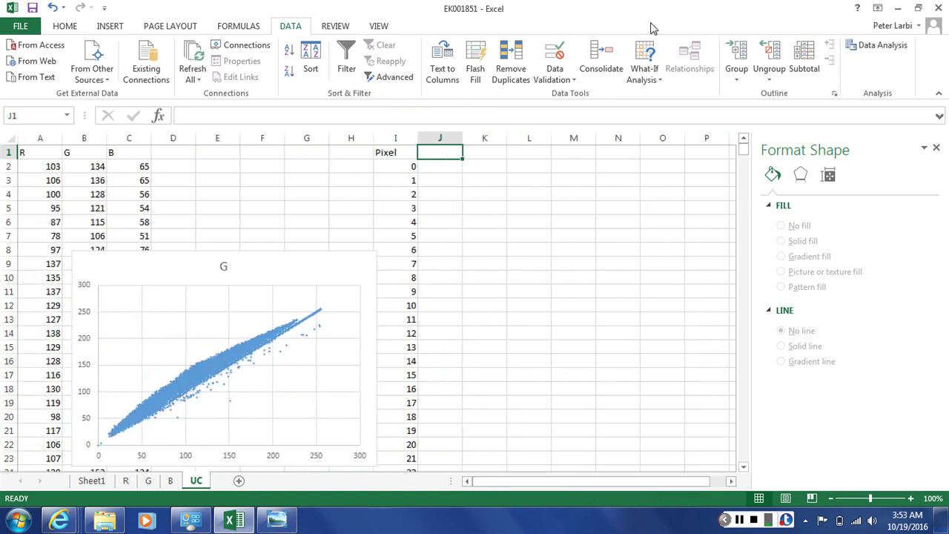
left_click(878, 45)
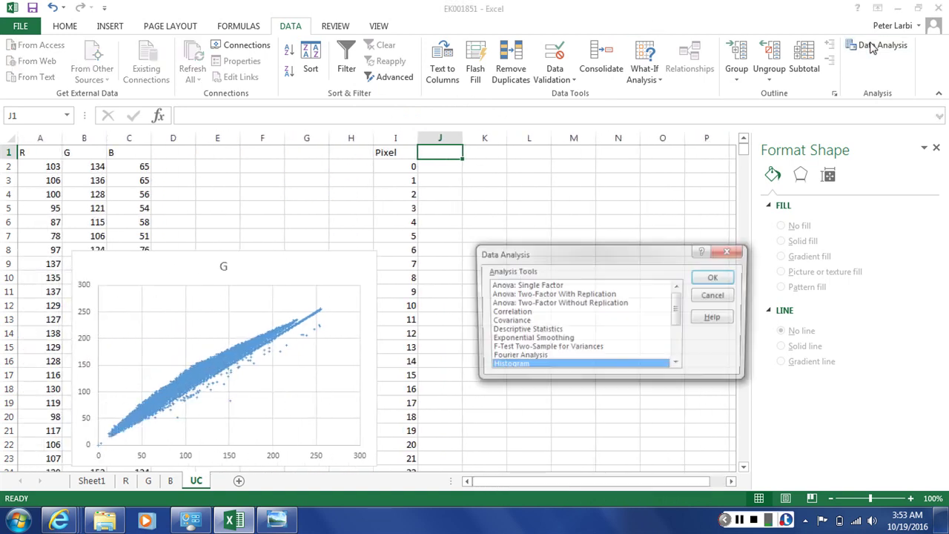
left_click(715, 277)
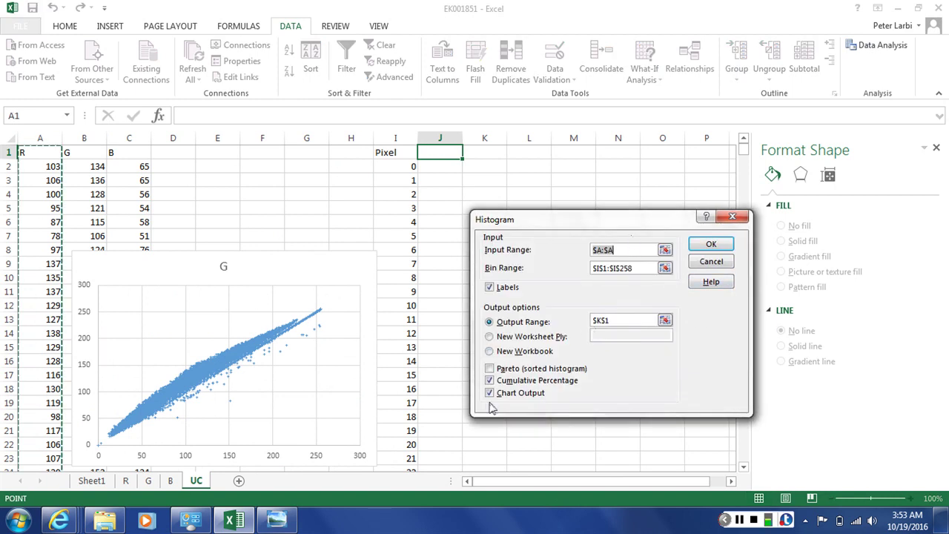
left_click(490, 381)
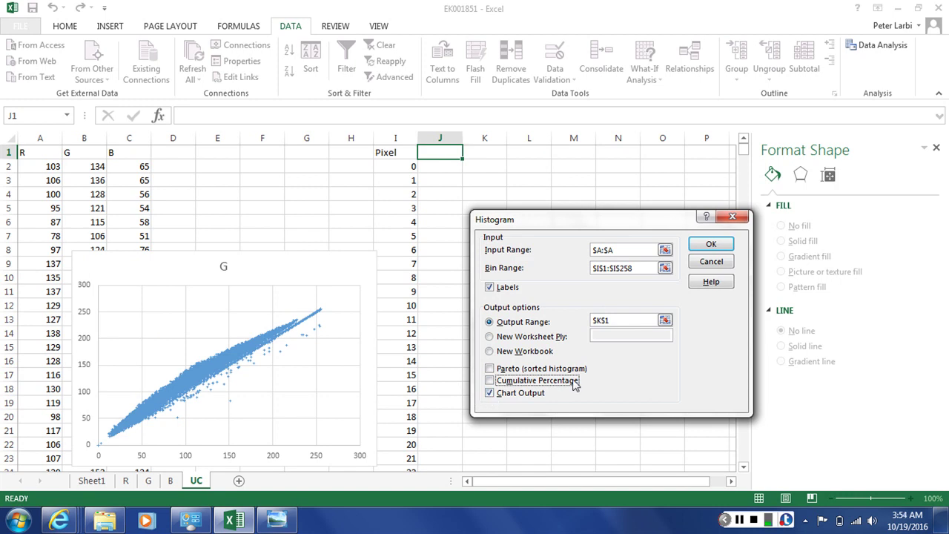
left_click(721, 246)
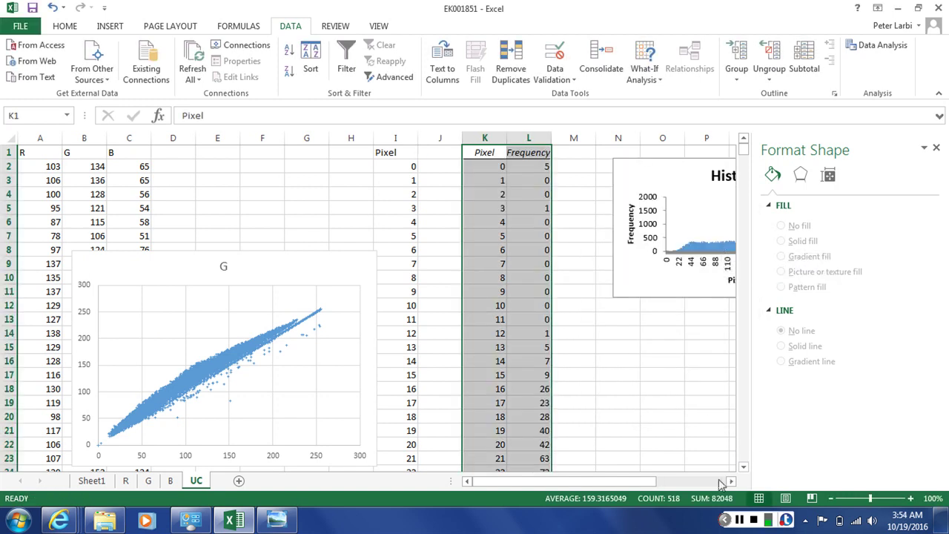
- Delete the histogram chart's legend and enlarge the chart to span about columns N to Y and rows 2 to 23
left_click_drag(731, 482, 718, 479)
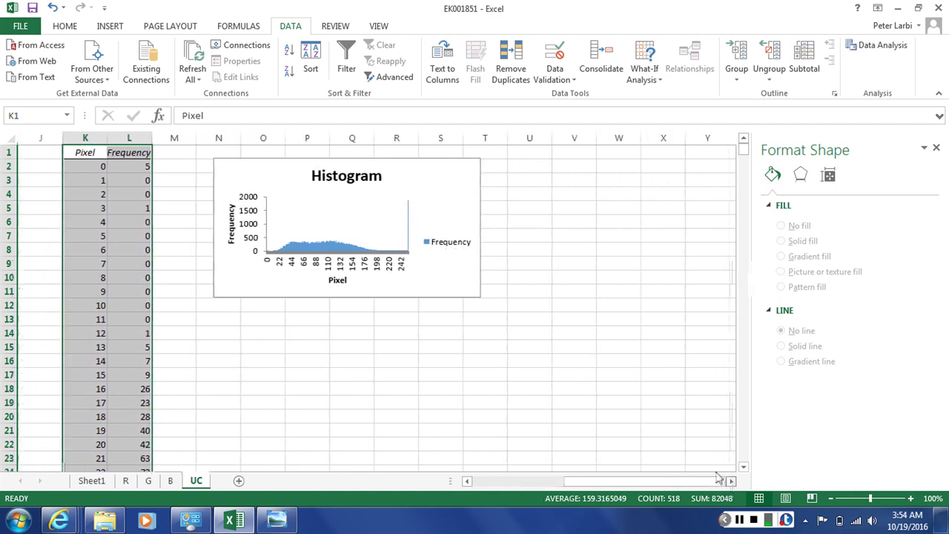
left_click(447, 248)
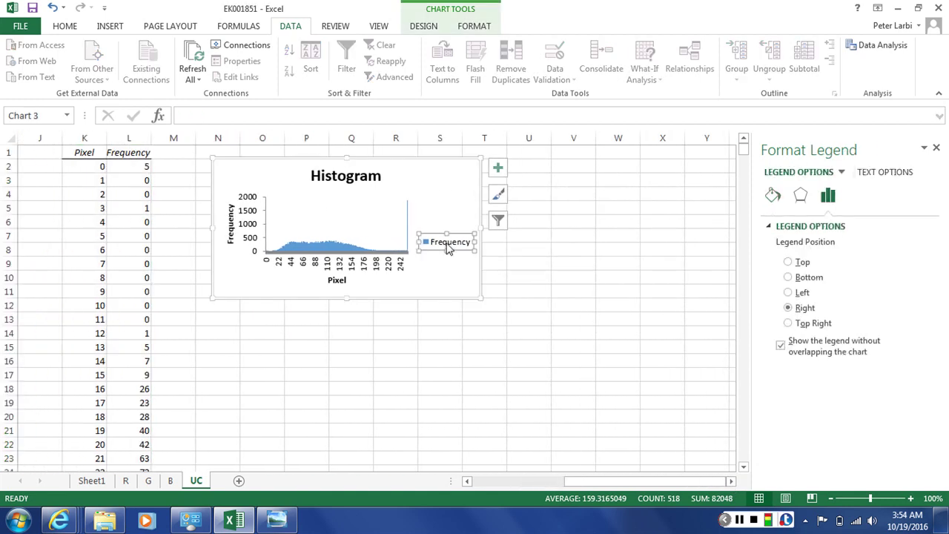
key("Delete")
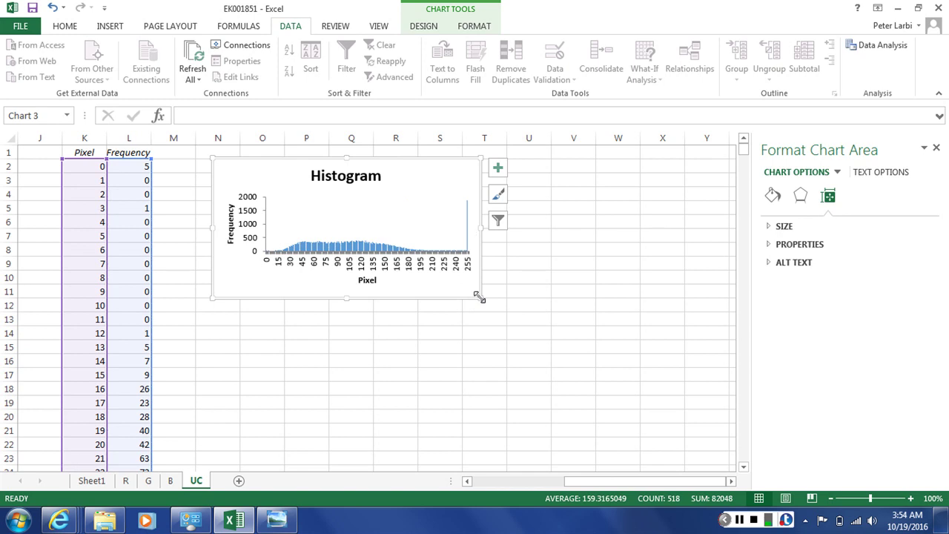
left_click_drag(479, 297, 719, 462)
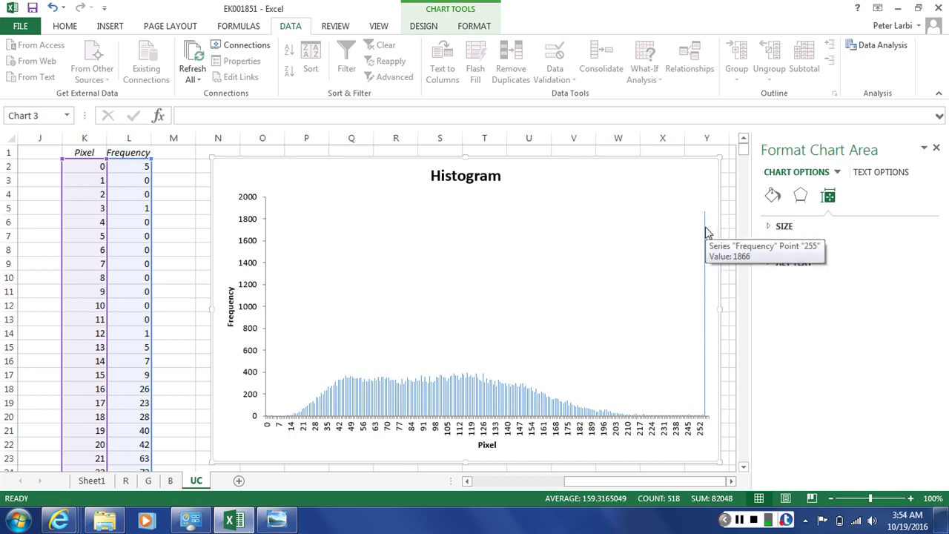
- Switch to Windows Photo Viewer to examine the source photo EK001851, and close it
left_click(280, 521)
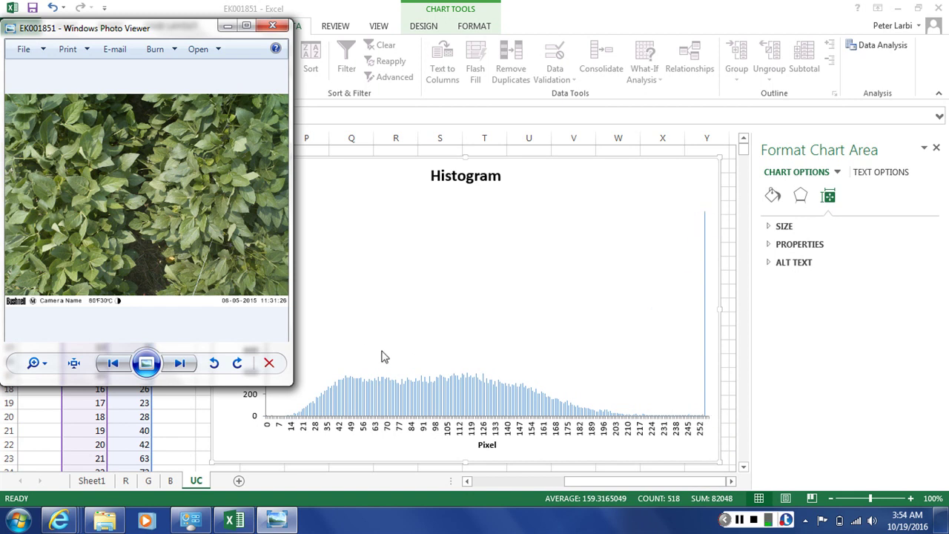
left_click(273, 26)
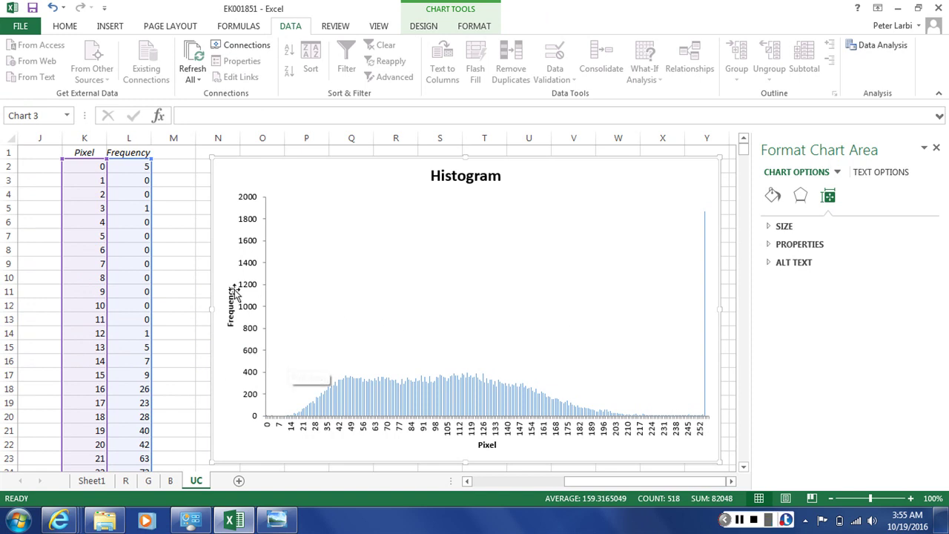
- Set the frequency of pixel value 255 in cell L257 to 0 and return to the histogram
left_click(142, 184)
scroll(142, 184, "down", 20)
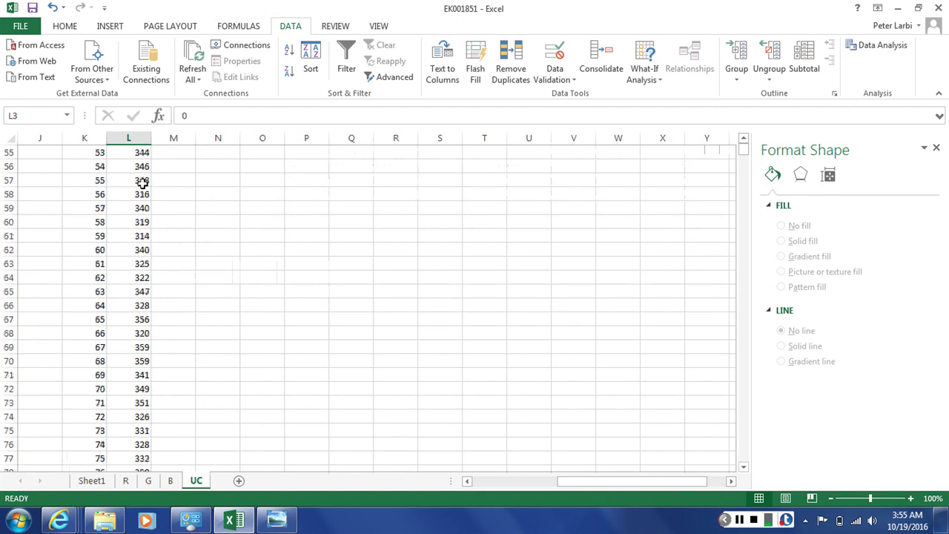
scroll(142, 183, "down", 20)
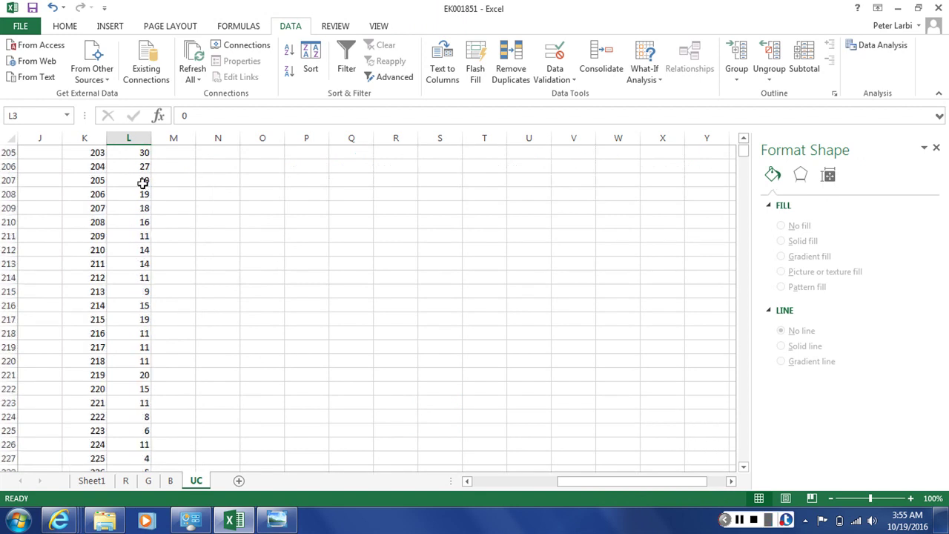
scroll(235, 278, "down", 9)
scroll(225, 273, "up", 3)
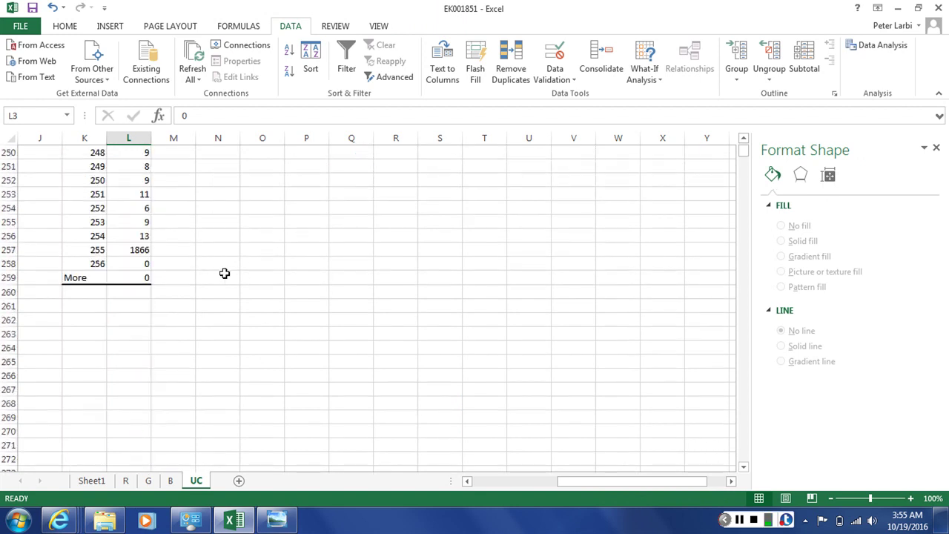
scroll(223, 272, "up", 1)
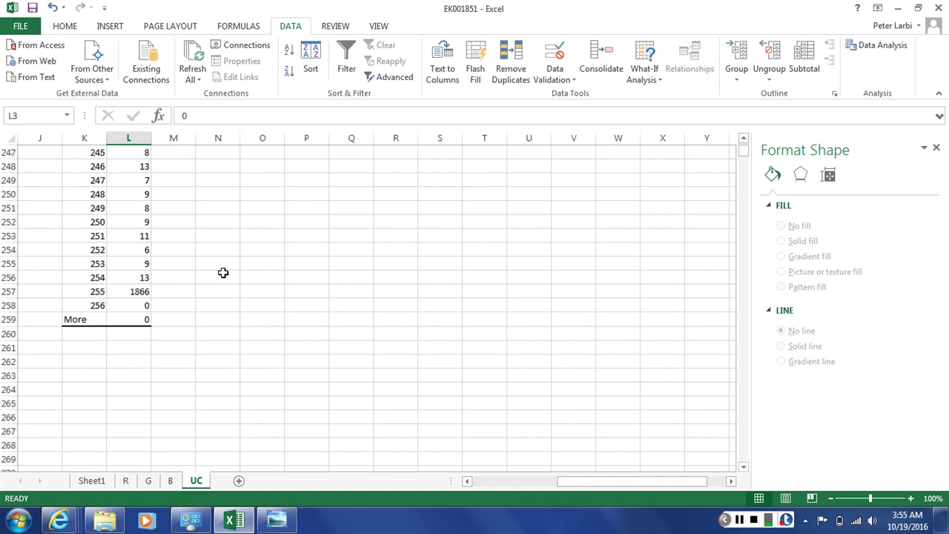
left_click(144, 291)
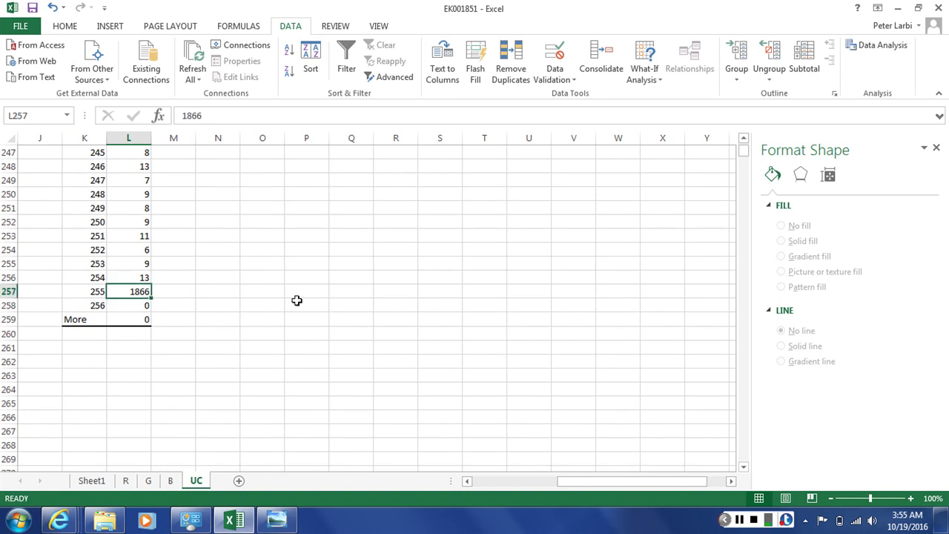
type("0")
key("Return")
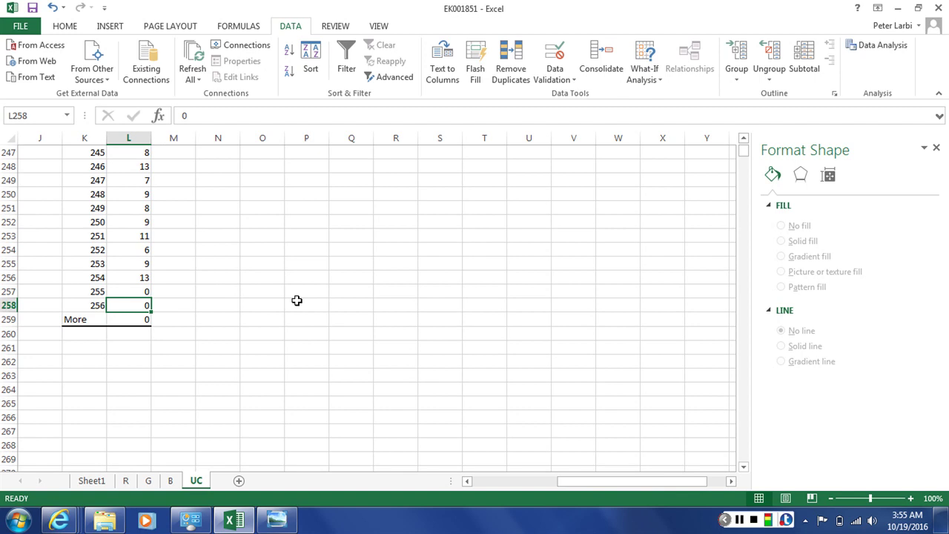
scroll(621, 196, "up", 6)
scroll(735, 163, "up", 10)
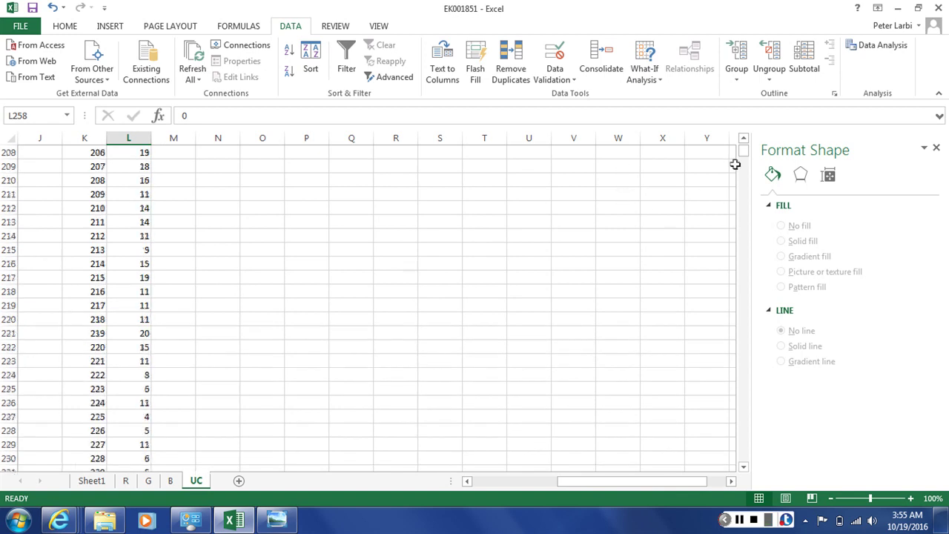
left_click_drag(742, 155, 745, 143)
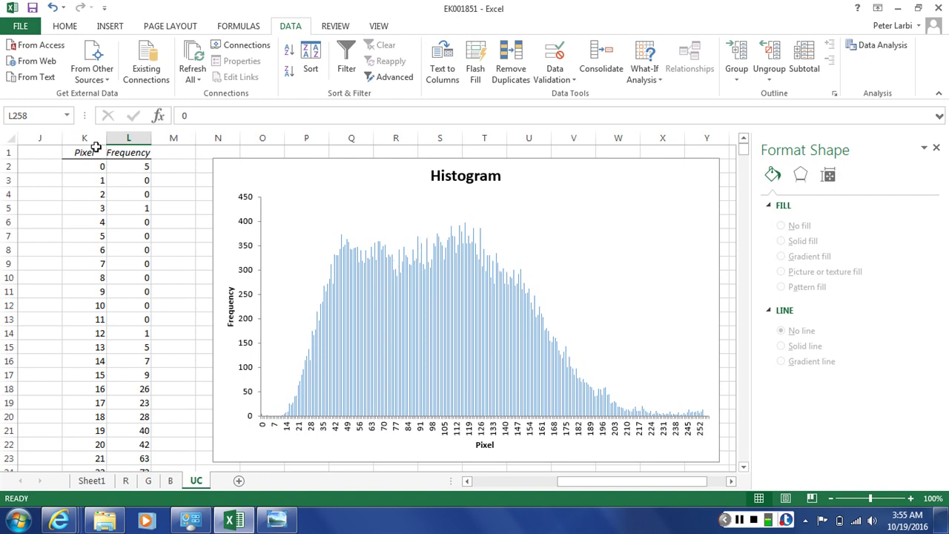
- Examine the band columns, scatter chart and histogram on sheet UC, and the pixel data on sheets R, G and B
left_click_drag(564, 480, 473, 480)
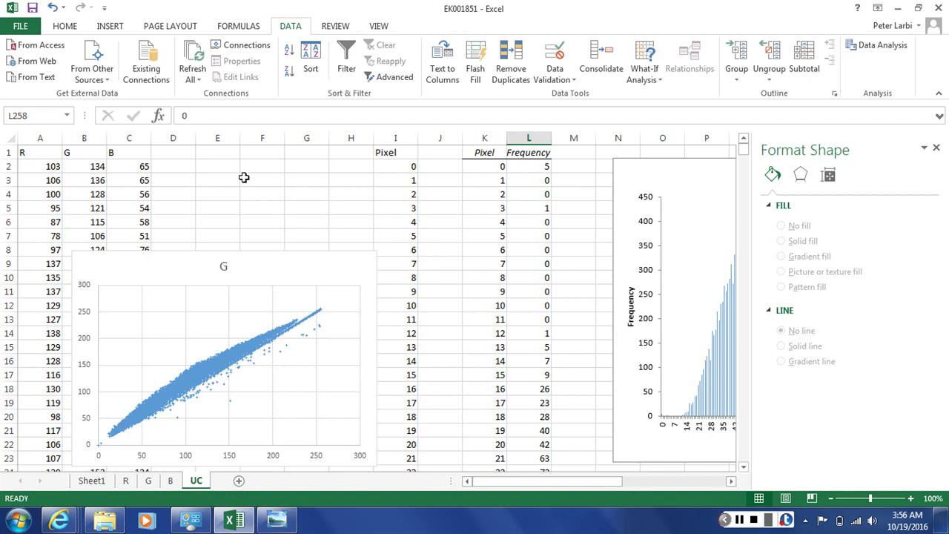
left_click_drag(596, 488, 699, 486)
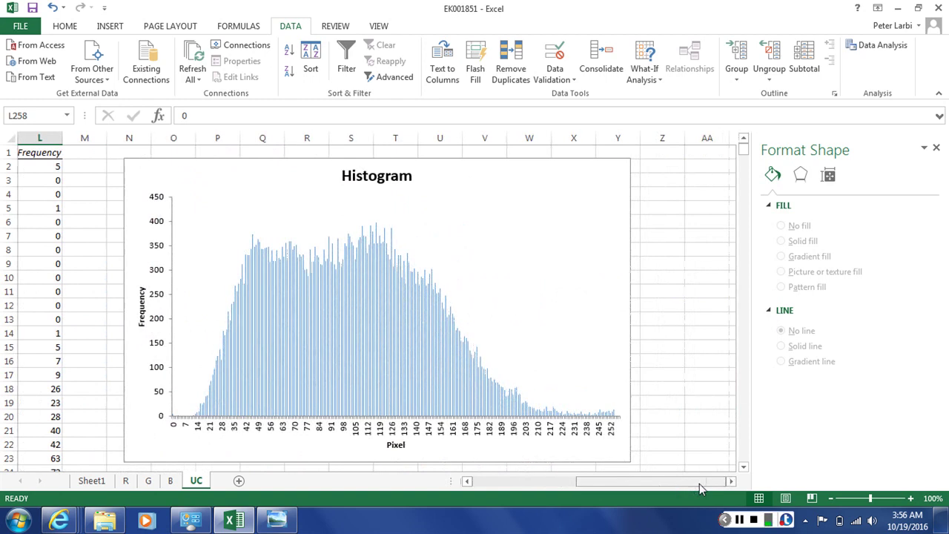
left_click(126, 481)
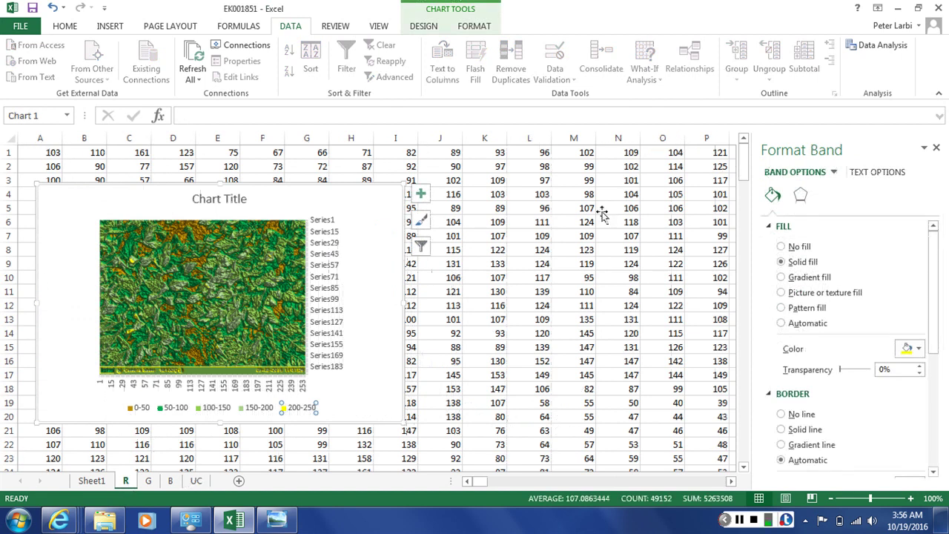
left_click(148, 481)
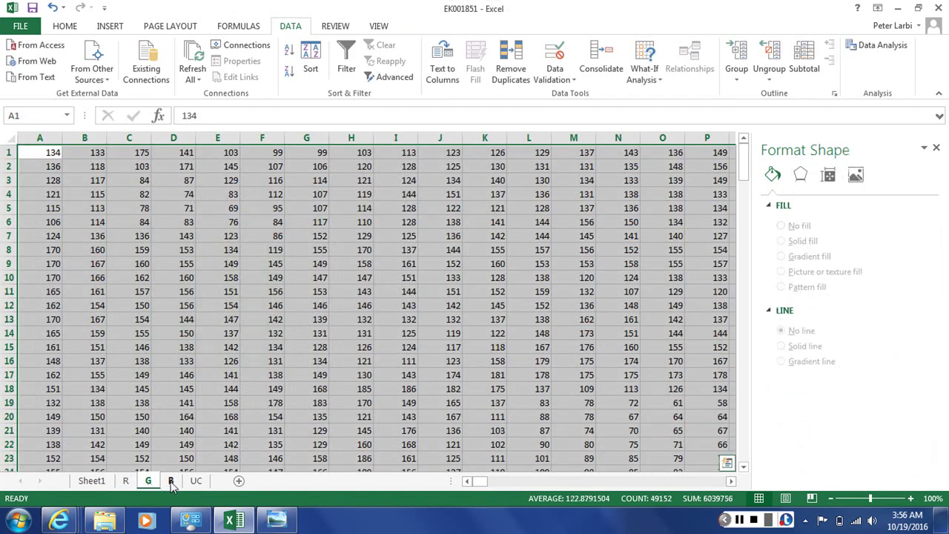
left_click(170, 481)
left_click(126, 481)
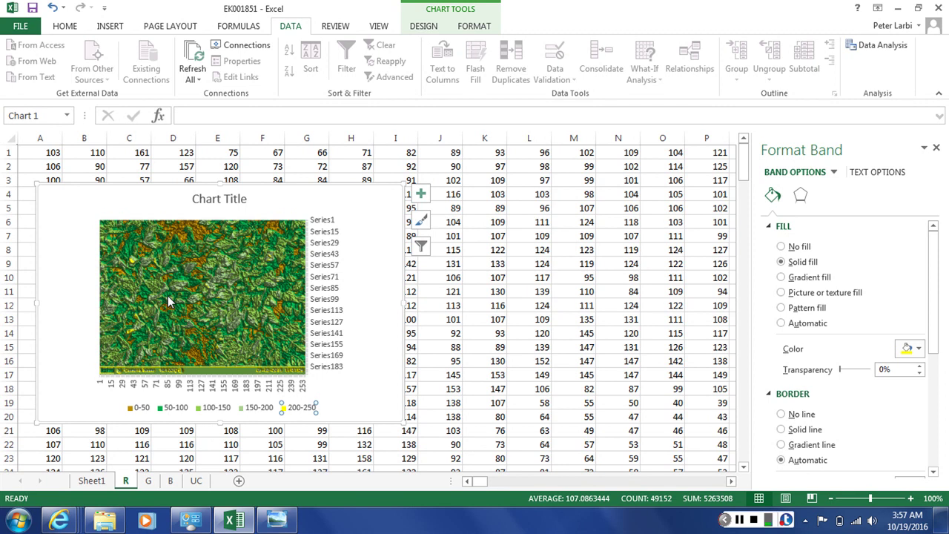
left_click(197, 482)
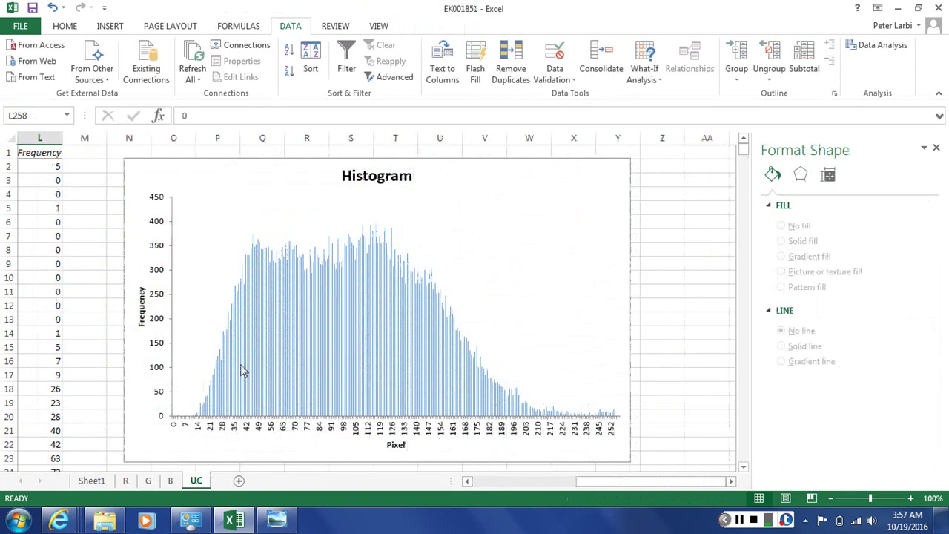
- Move the scatter chart to about columns D to J, clear of the band data, and switch its plotted series from G to B
left_click_drag(582, 485, 451, 490)
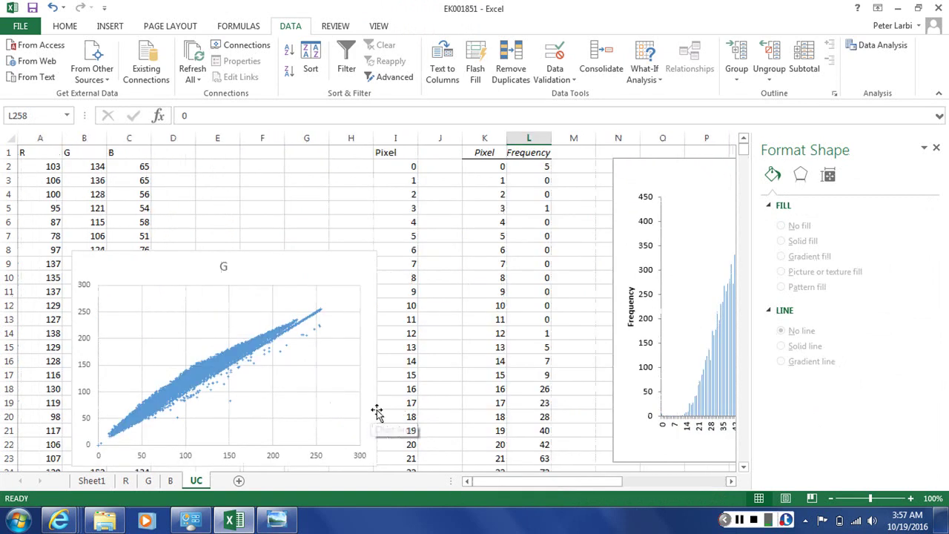
left_click_drag(376, 411, 447, 333)
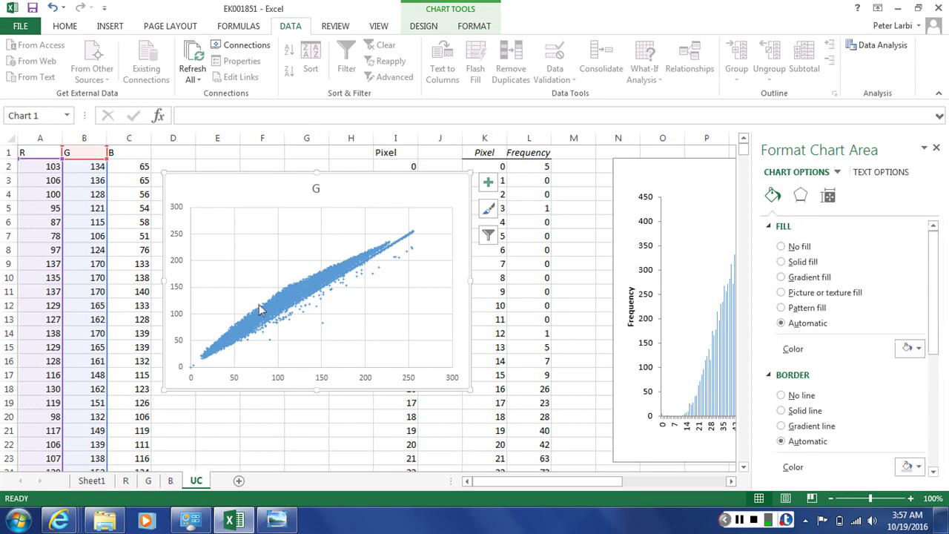
left_click_drag(108, 361, 102, 361)
left_click_drag(107, 389, 124, 385)
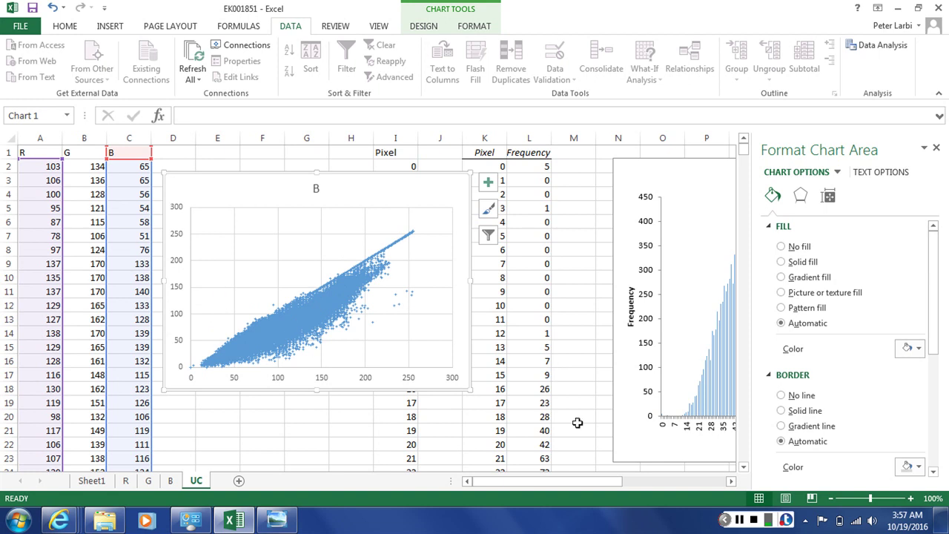
left_click(732, 482)
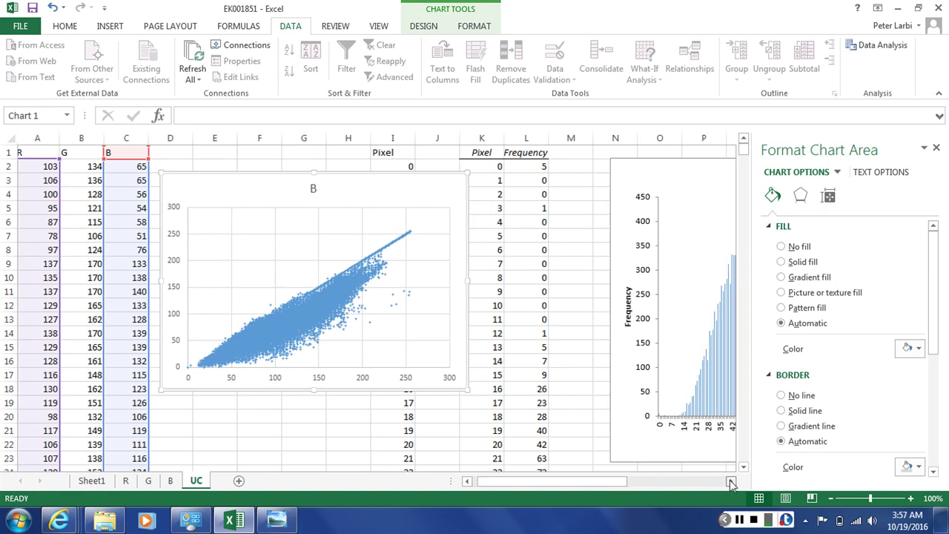
left_click_drag(731, 482, 731, 482)
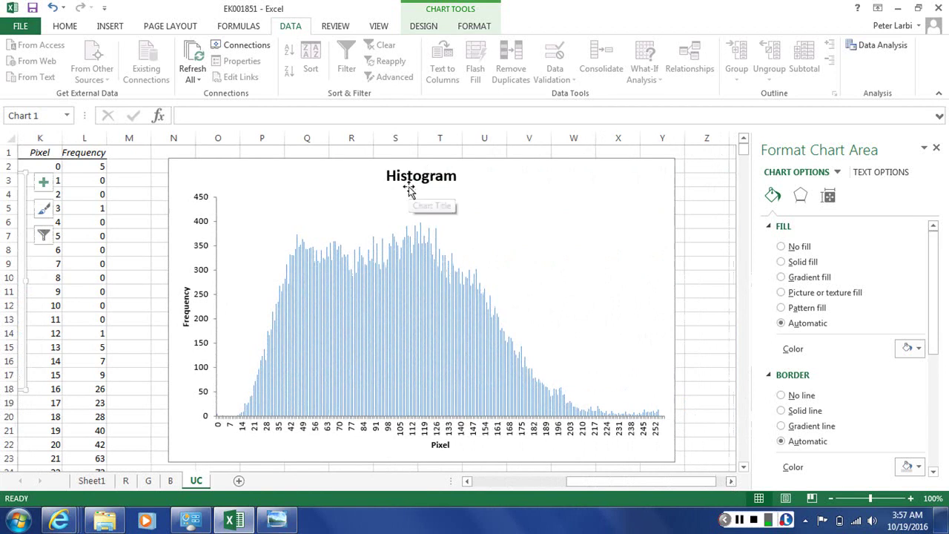